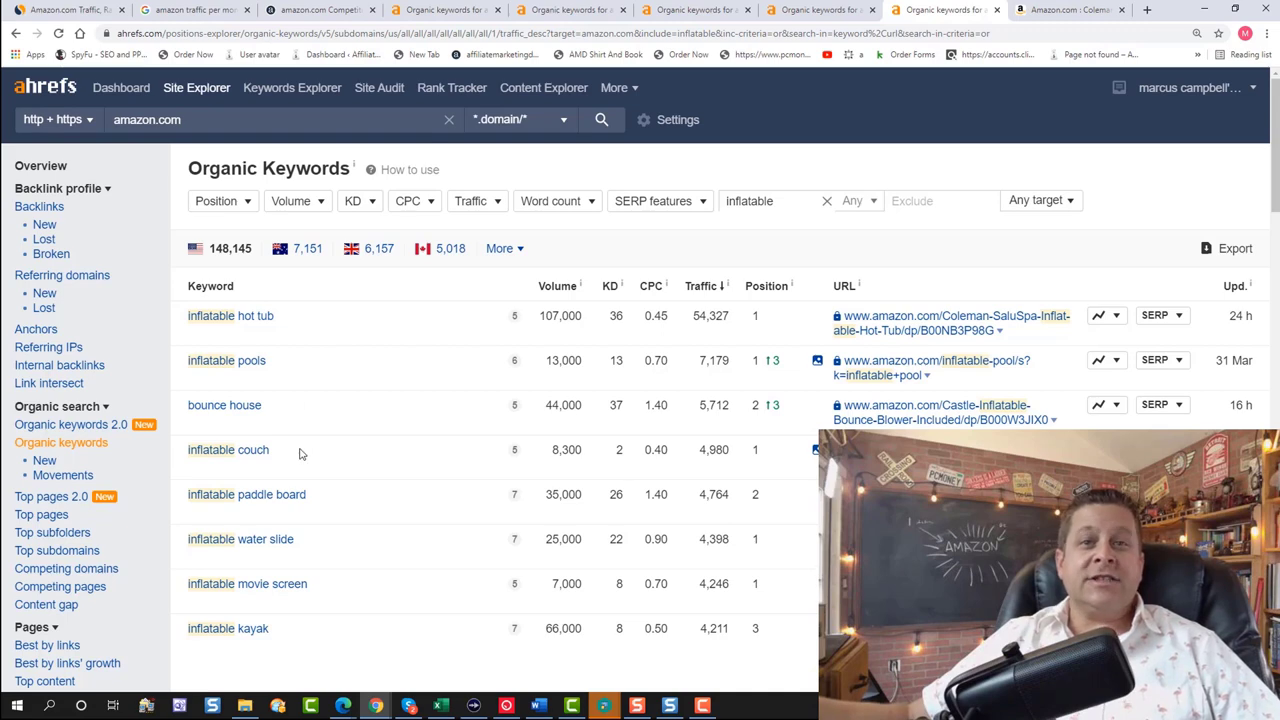
Open Amazon's ranking page for the "inflatable couch" keyword, glance through its products, and return to the organic keywords report
left_click(900, 450)
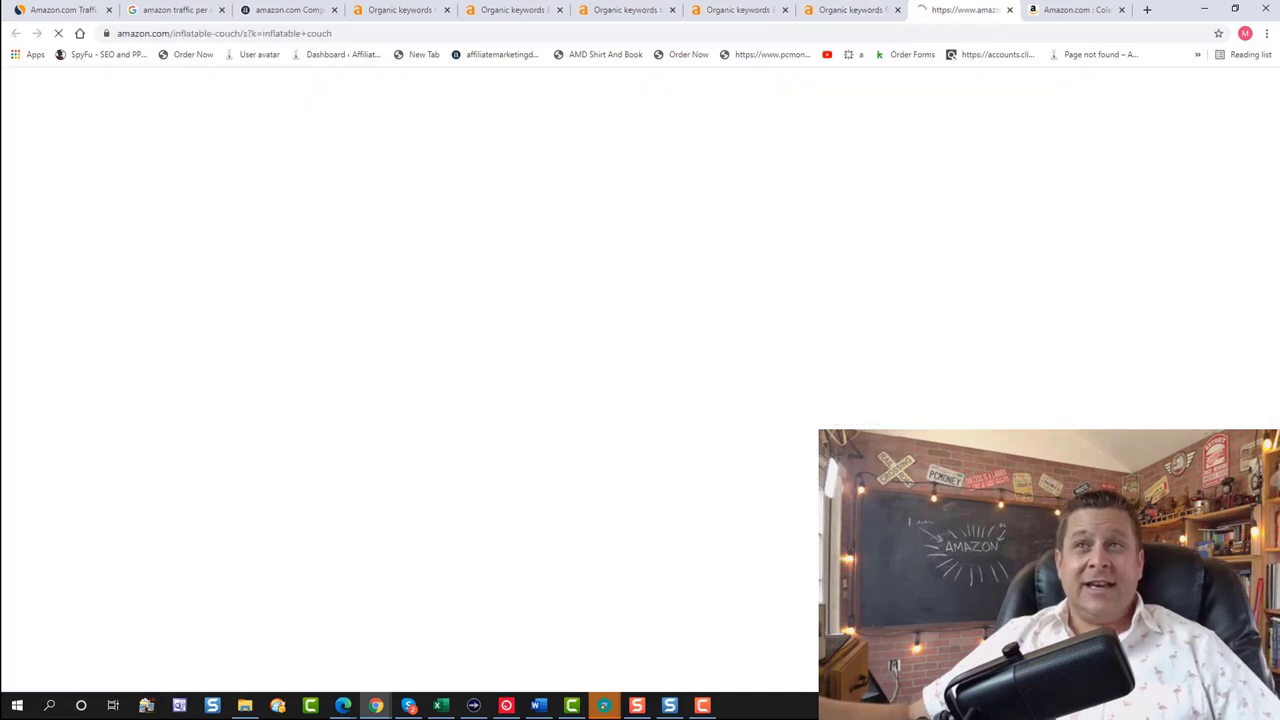
scroll(567, 603, "down", 6)
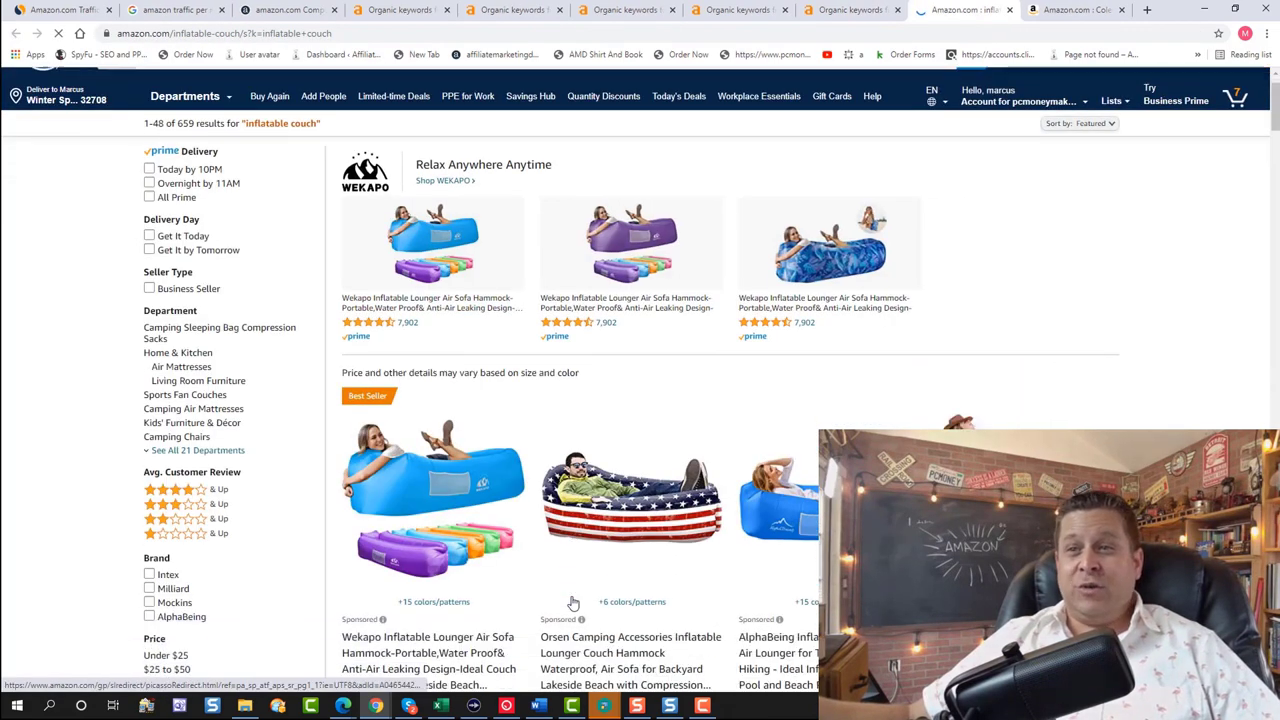
key("ctrl+shift+Tab")
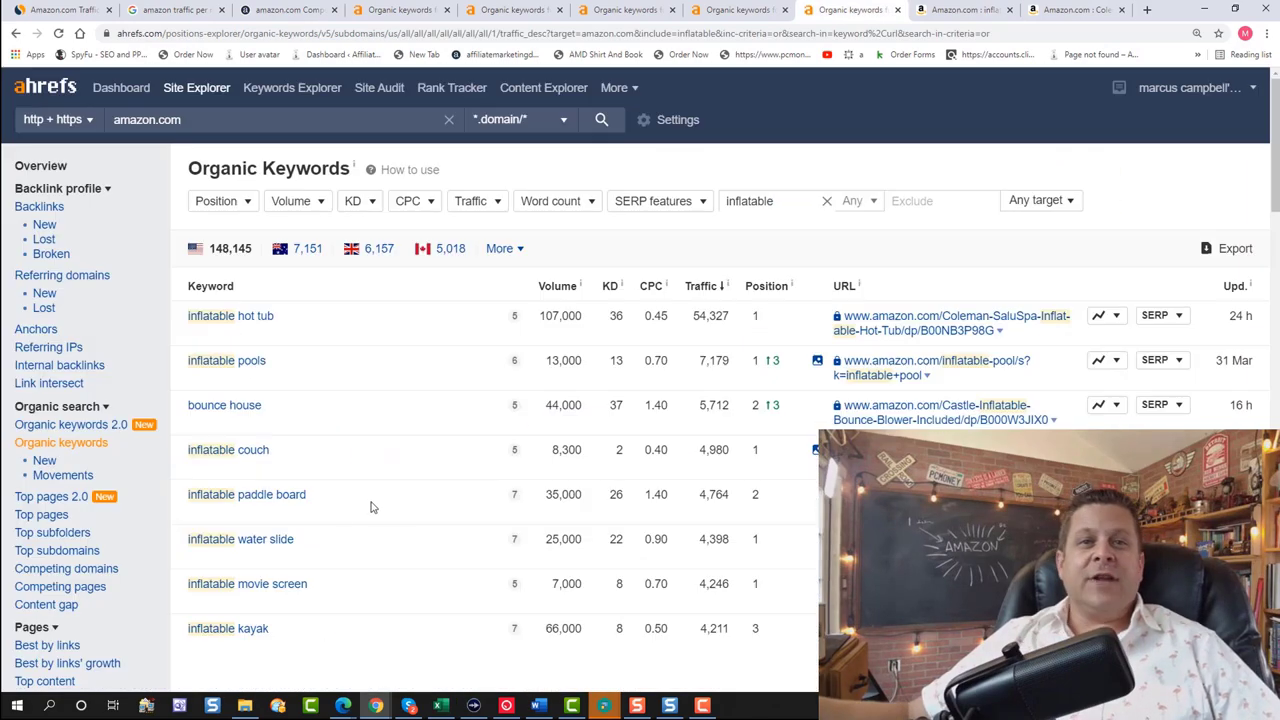
Look through the rest of amazon.com's organic keywords containing "inflatable", comparing volume, difficulty and traffic
scroll(323, 500, "down", 1)
scroll(380, 460, "down", 2)
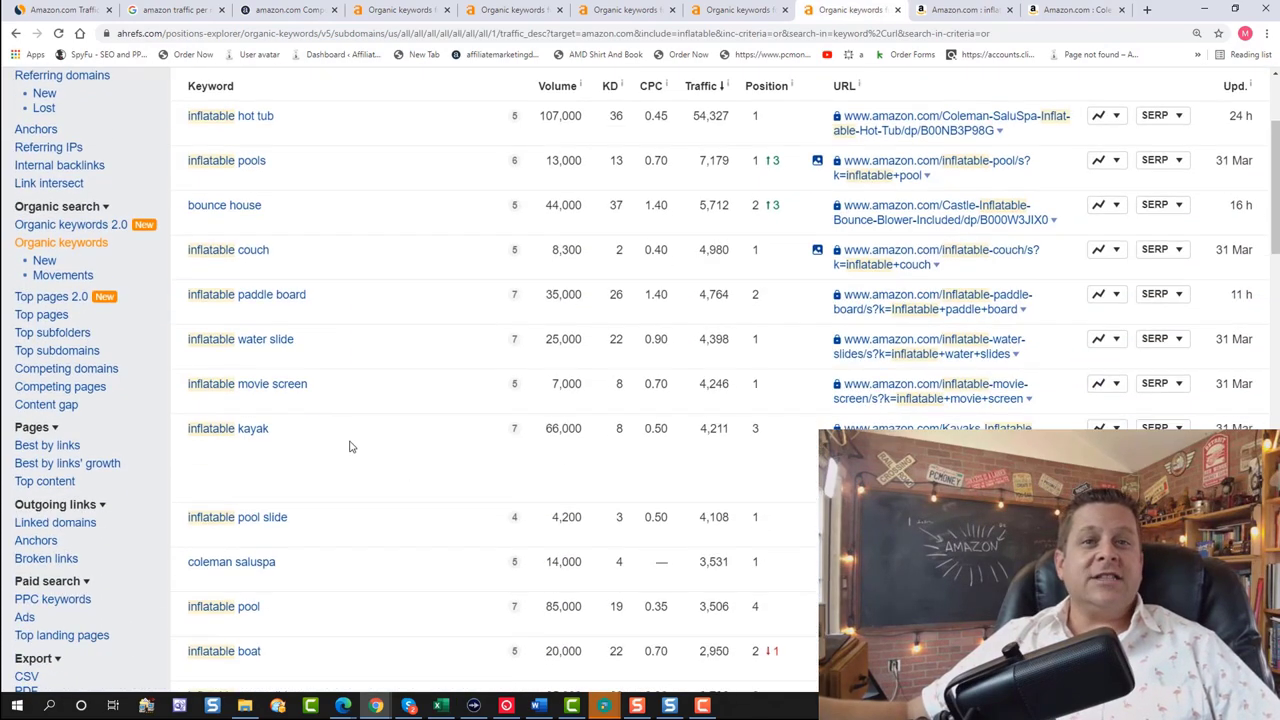
scroll(408, 478, "down", 2)
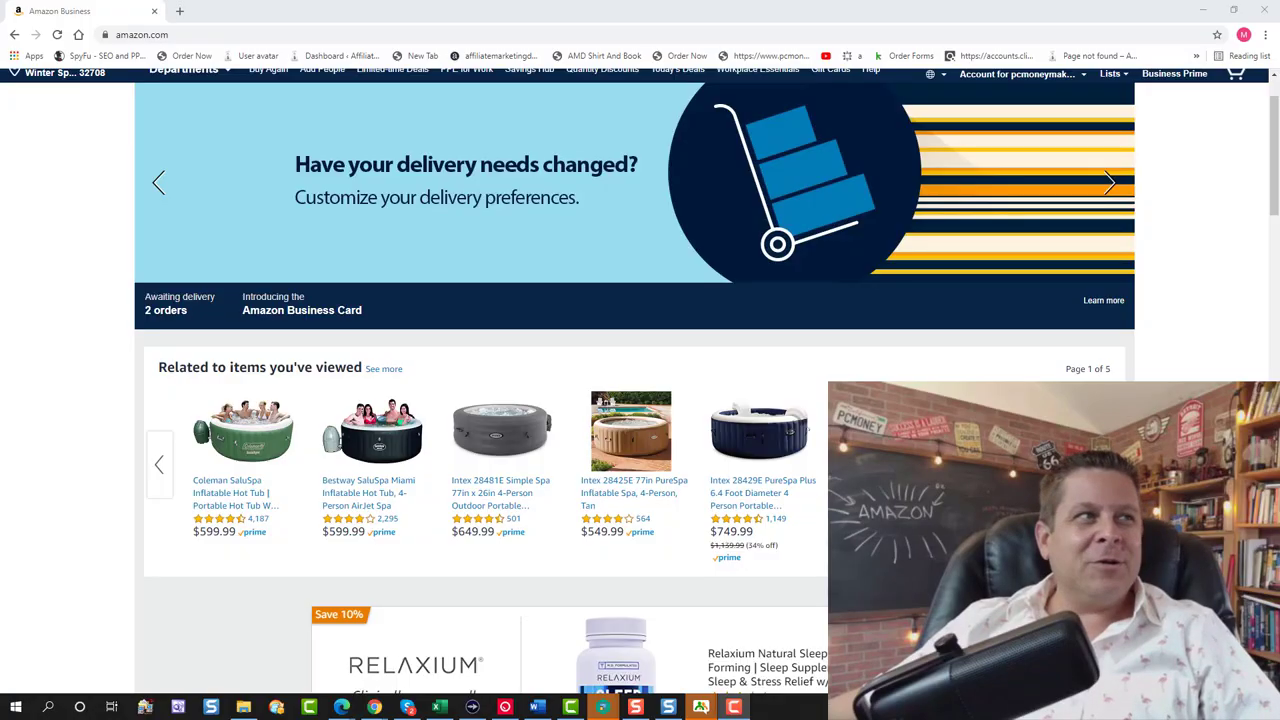
Switch to the amazon niches workbook in Excel, move its window fully into view, and select french fry cutter's keyword difficulty cell
left_click(437, 707)
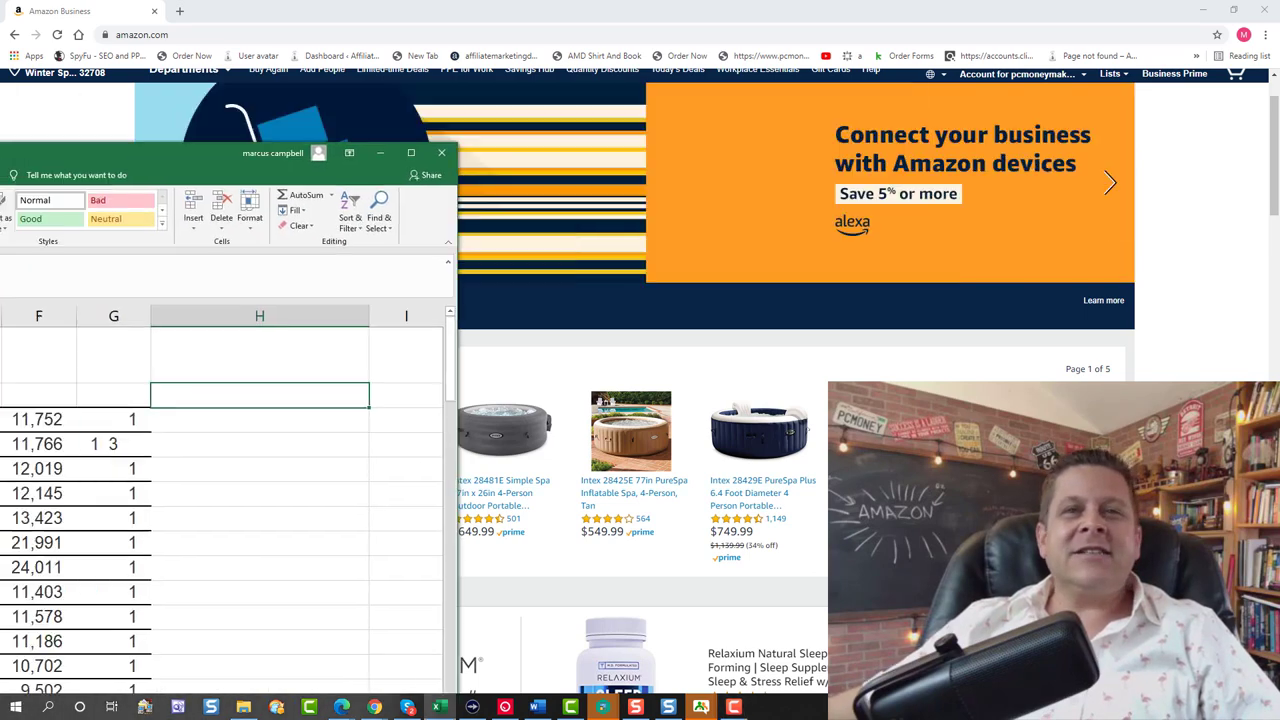
left_click_drag(378, 102, 496, 55)
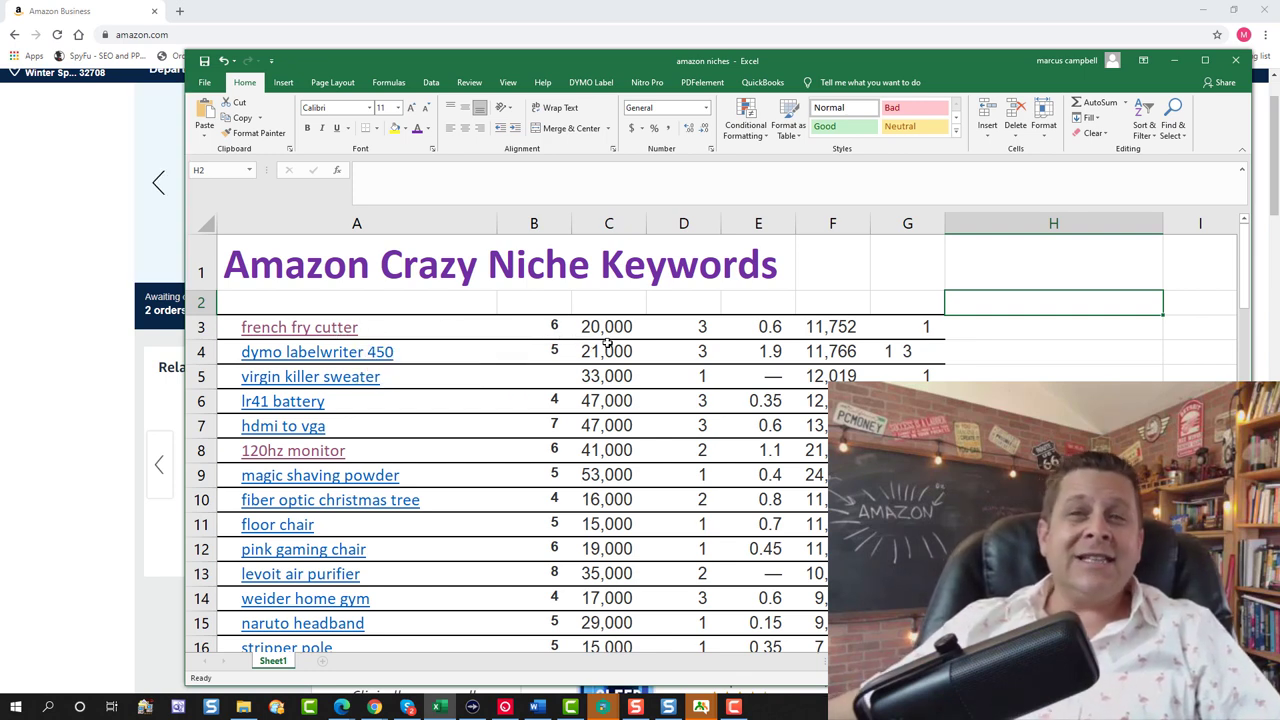
left_click(693, 330)
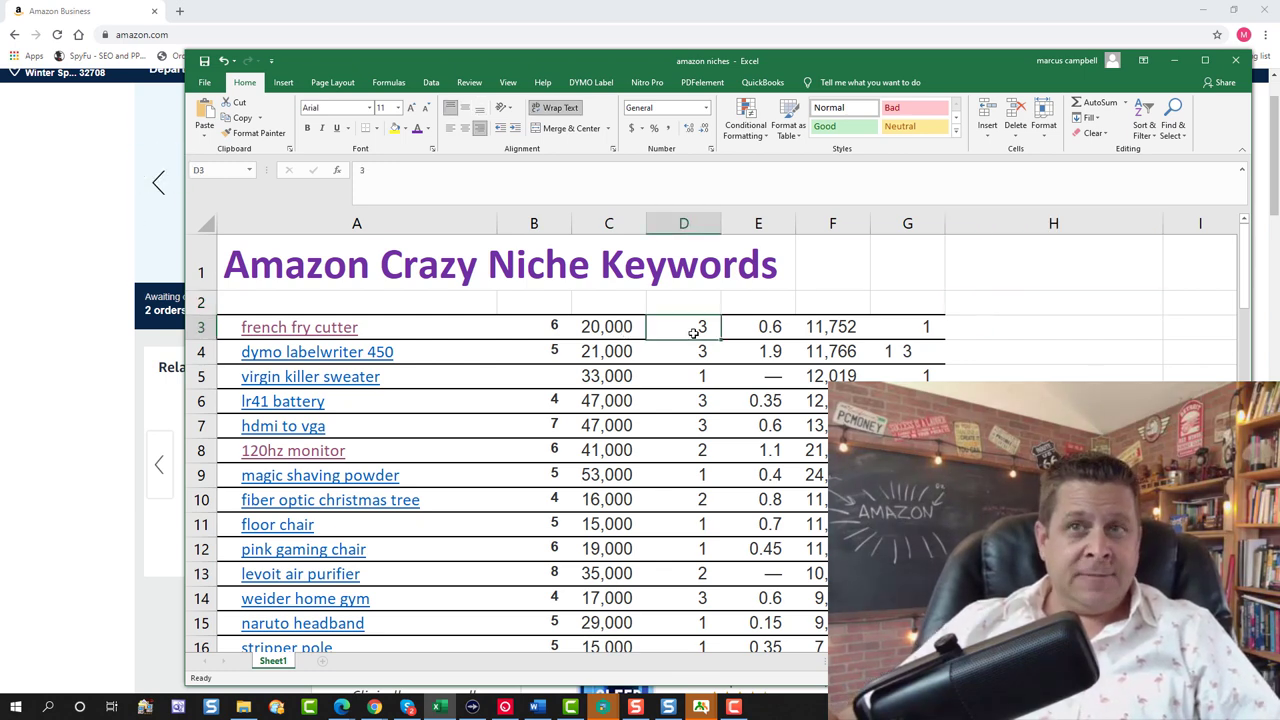
Search Amazon for "french fry cutter" in the browser and look through the product results
left_click(466, 328)
scroll(690, 370, "down", 1)
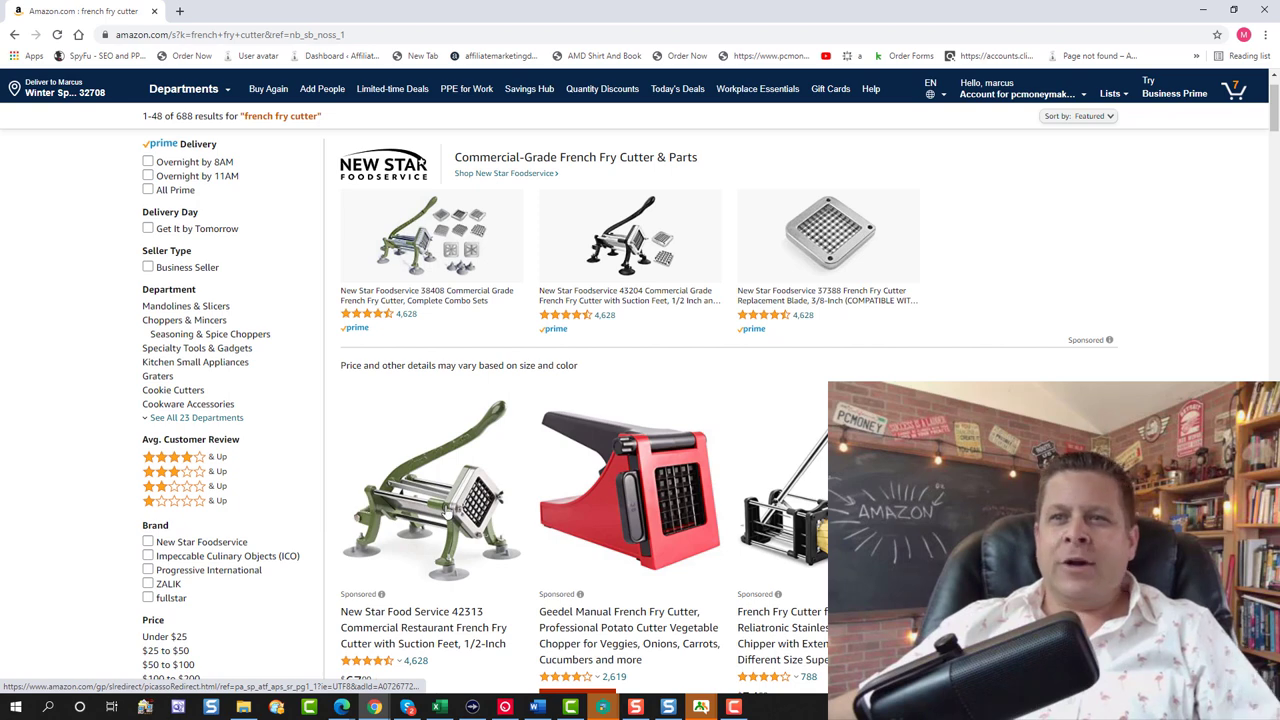
scroll(448, 512, "down", 2)
scroll(643, 507, "down", 1)
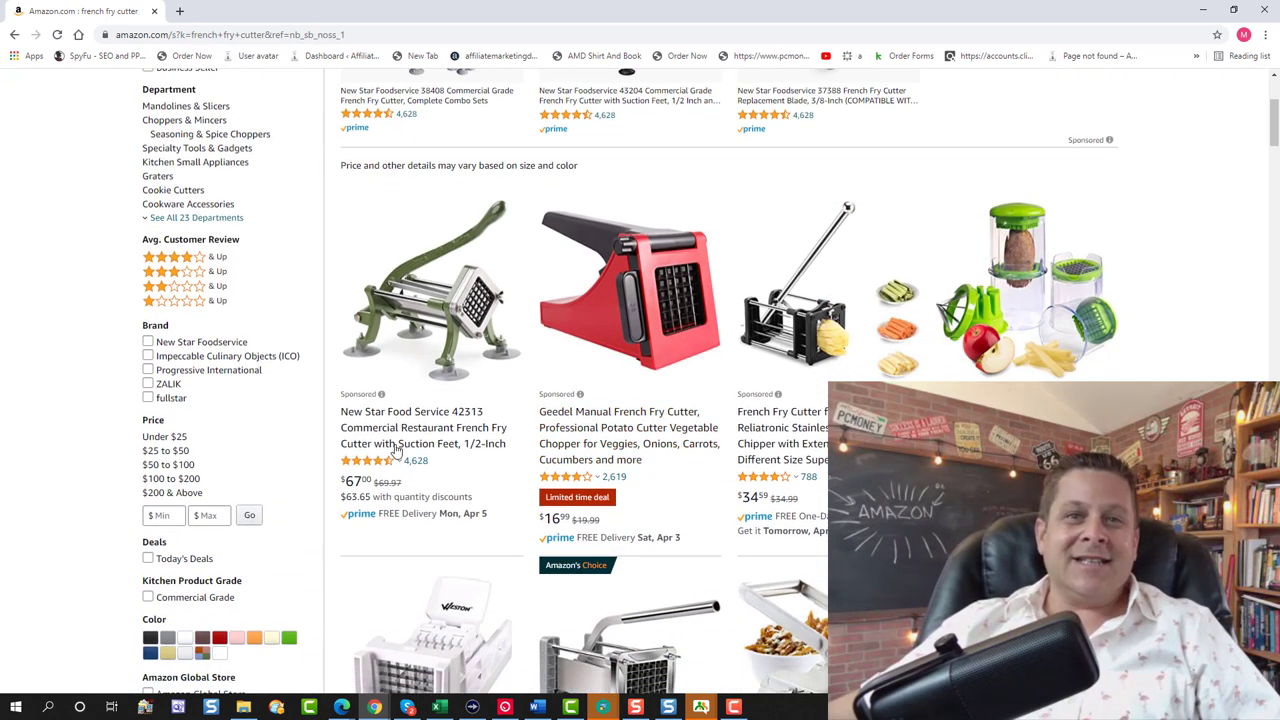
Return to the niches workbook in Excel and follow the dymo labelwriter 450 link to its Ahrefs Keywords Explorer overview
key("Tab")
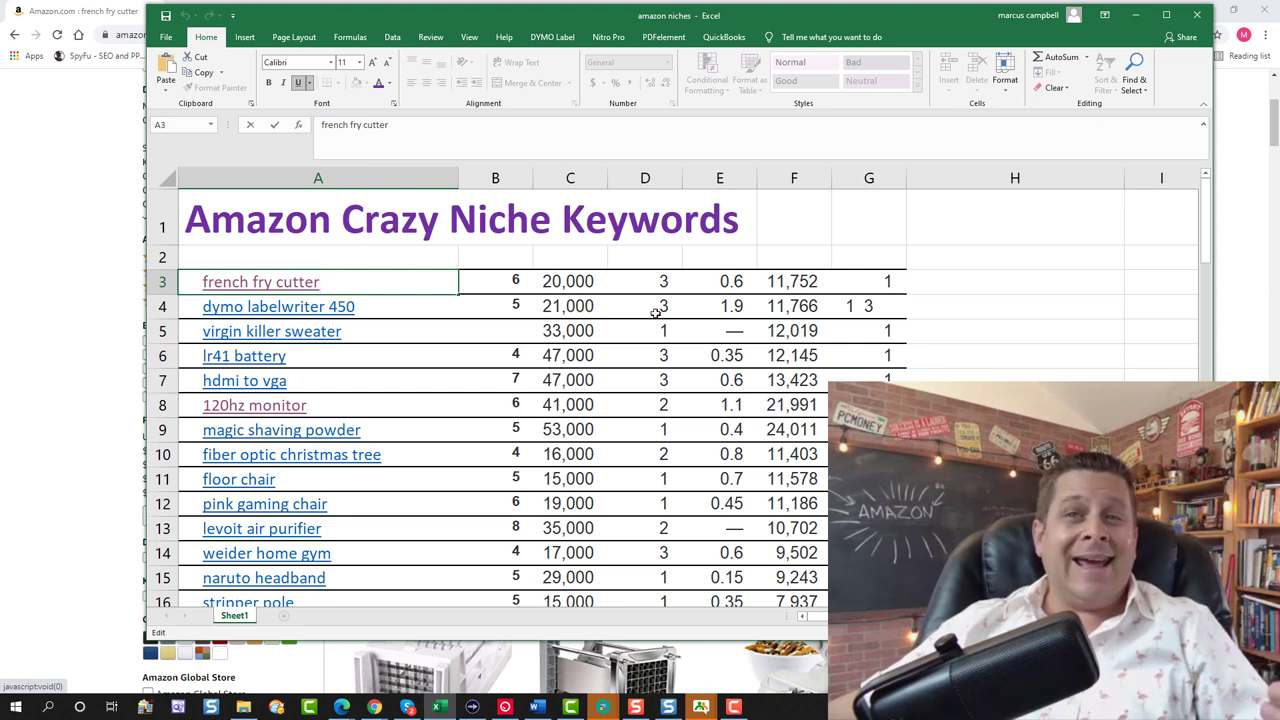
double_click(410, 306)
left_click_drag(410, 306, 203, 304)
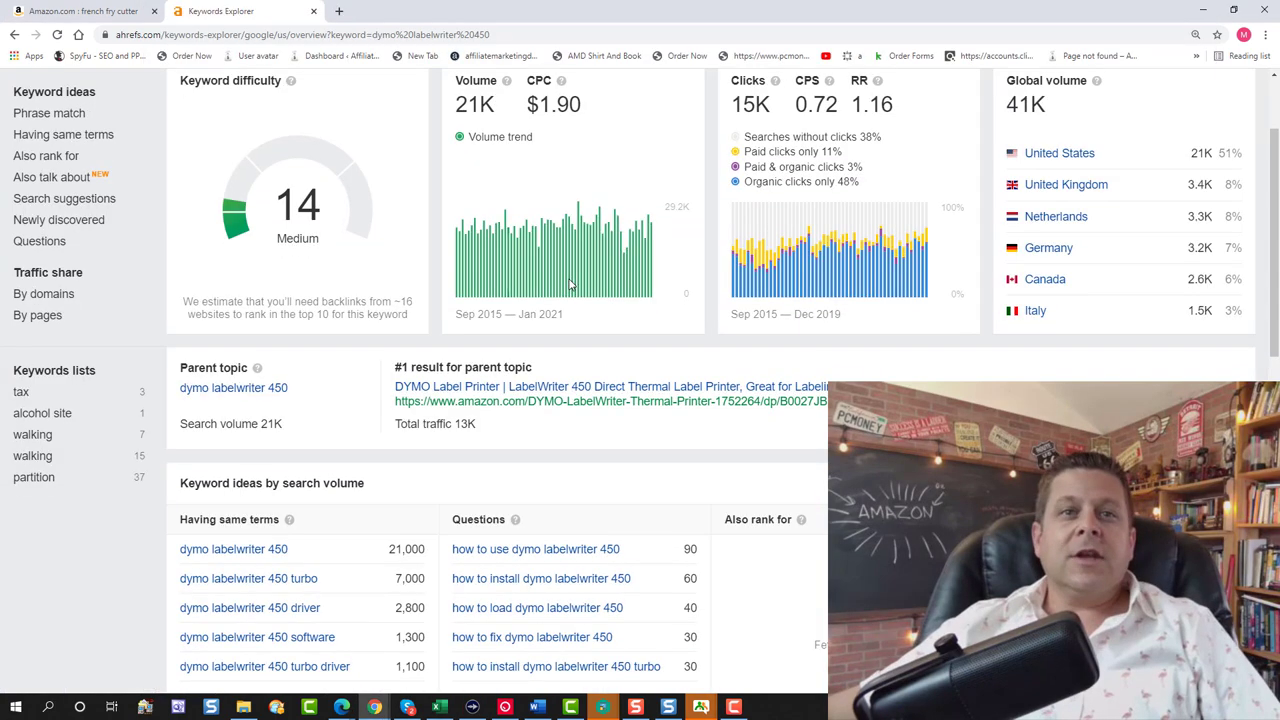
scroll(553, 362, "down", 3)
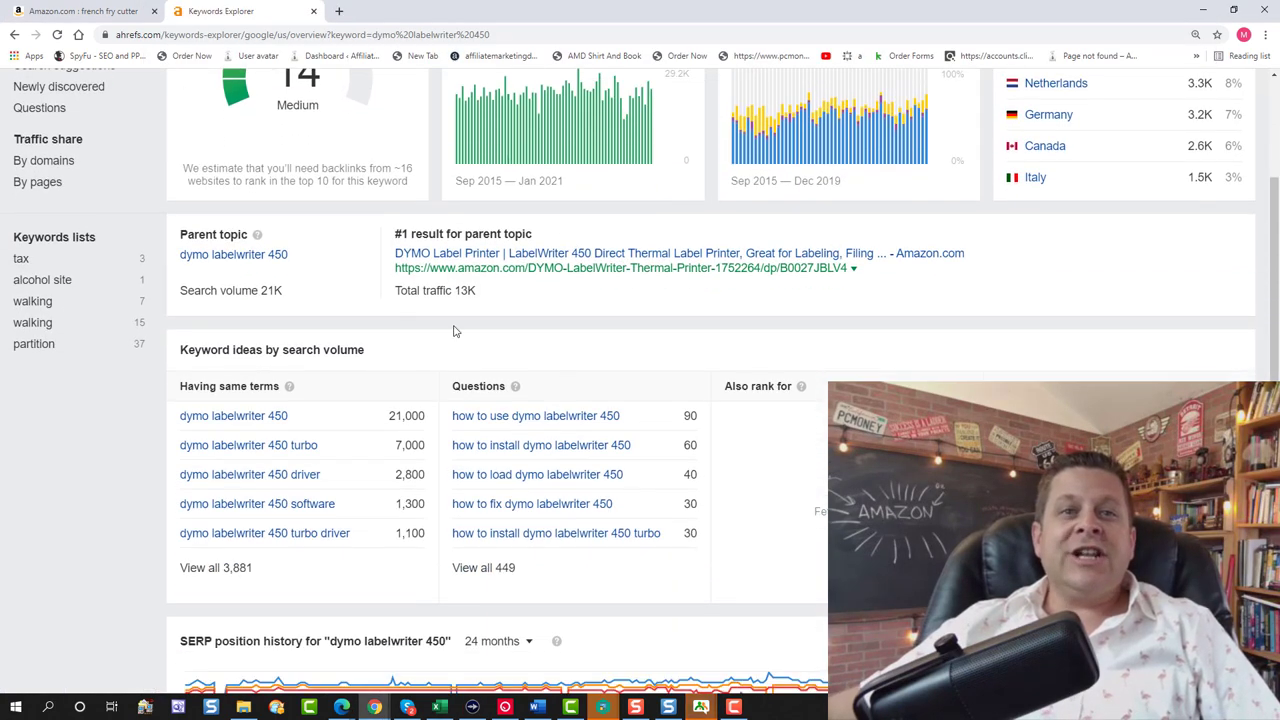
Open the full Having same terms list for dymo labelwriter 450 and examine its keyword variations, difficulty and volume
scroll(451, 331, "down", 2)
left_click(240, 368)
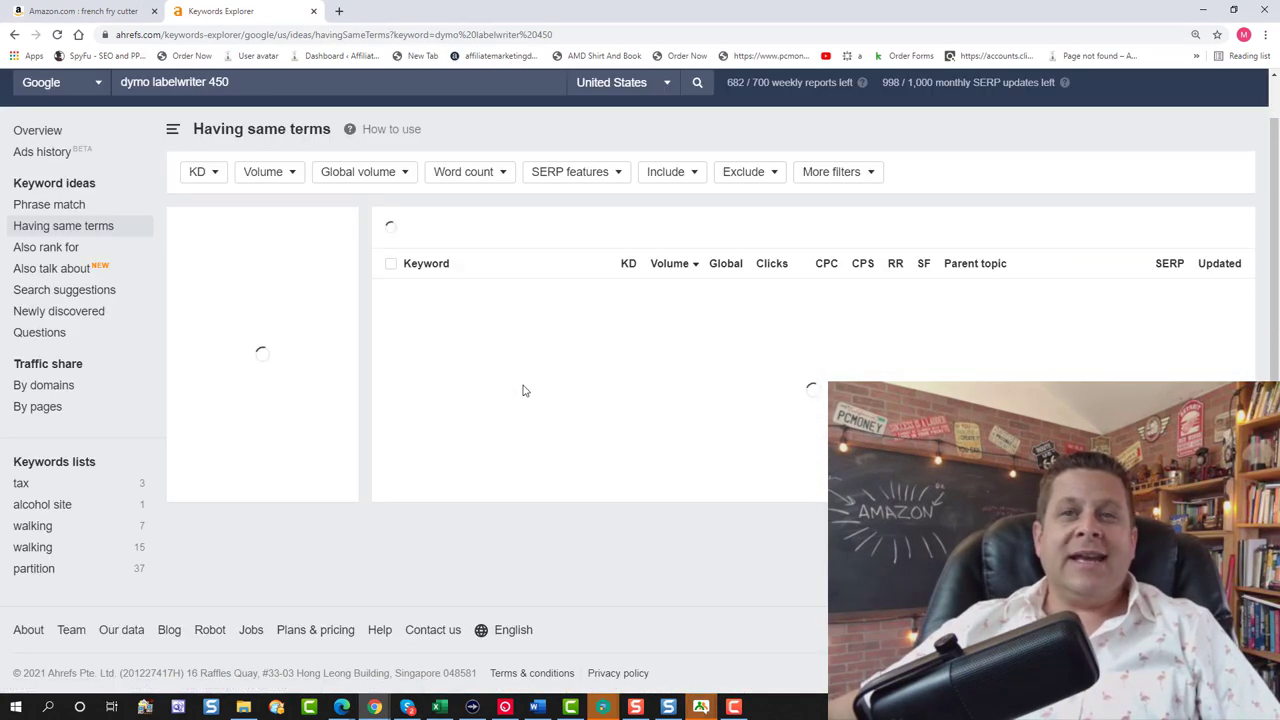
scroll(526, 380, "down", 4)
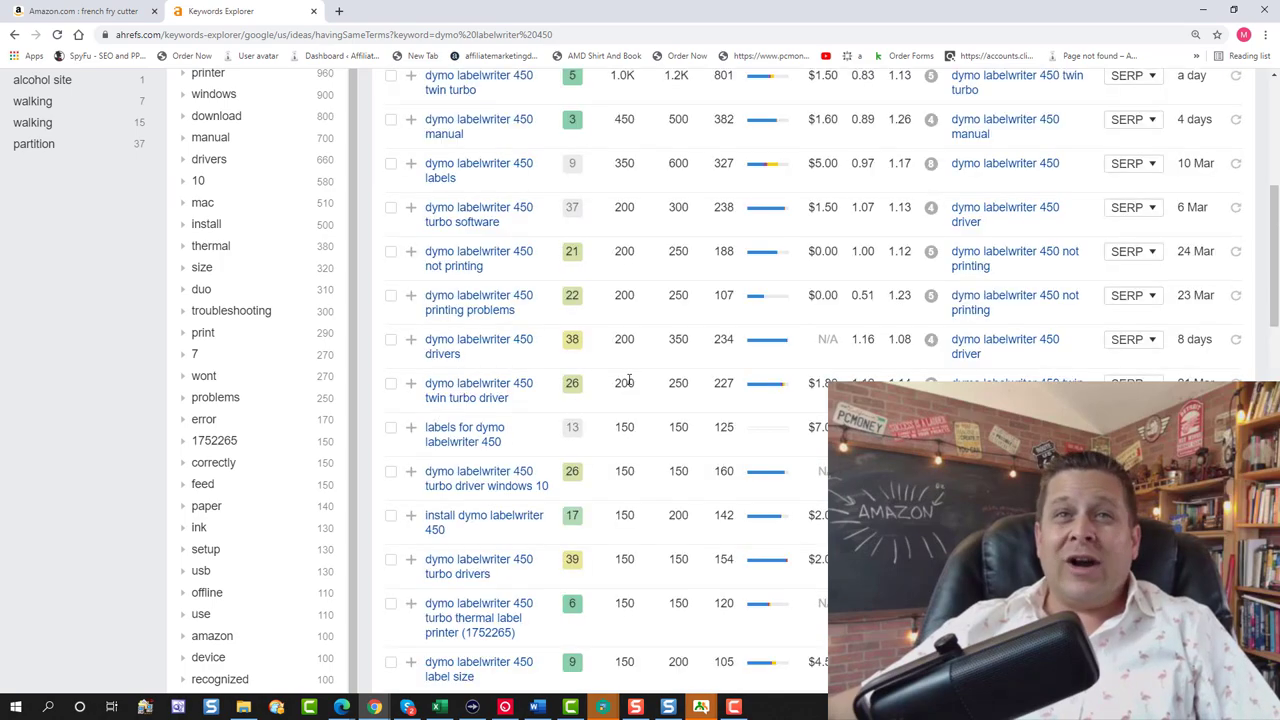
scroll(590, 215, "down", 6)
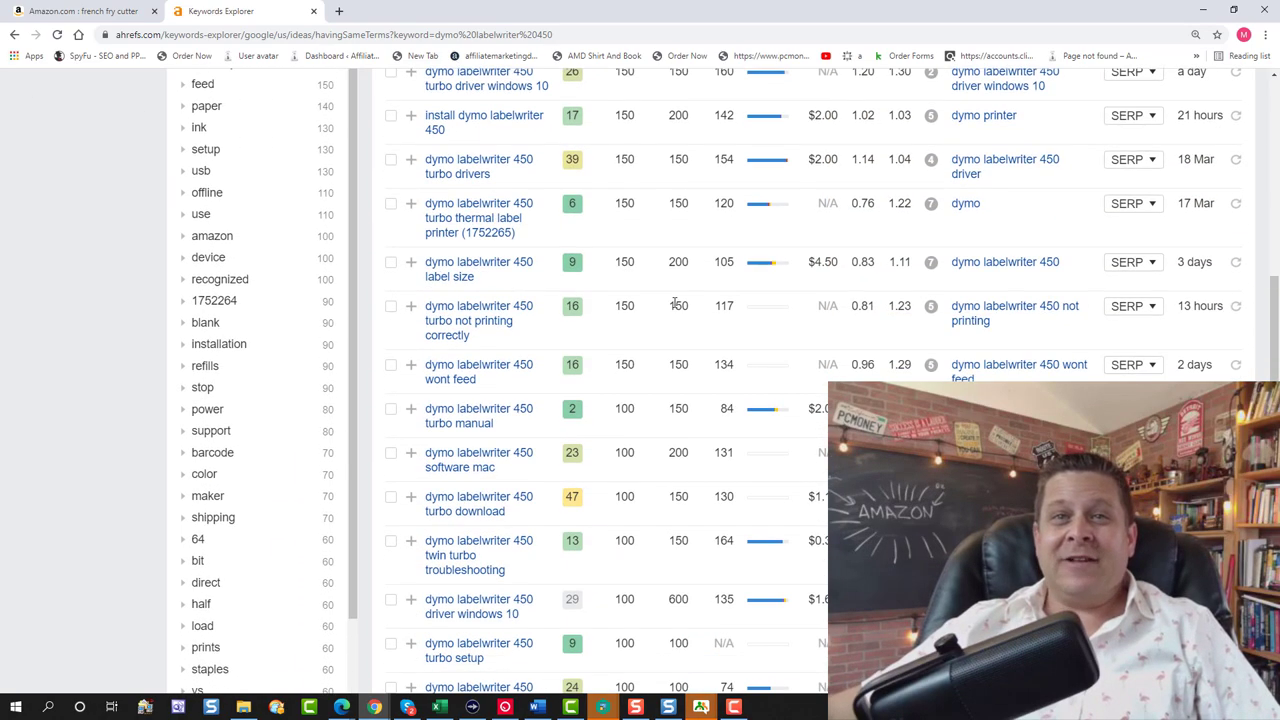
scroll(675, 312, "down", 5)
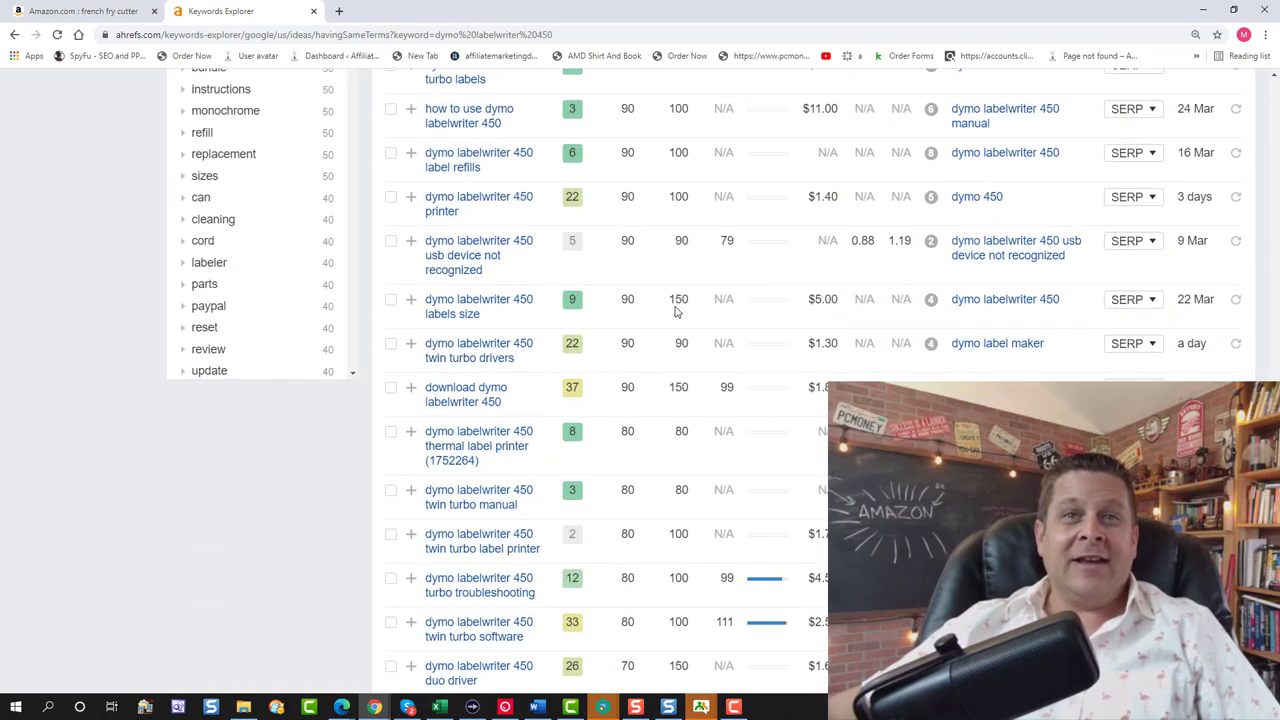
scroll(675, 312, "up", 7)
scroll(675, 312, "up", 8)
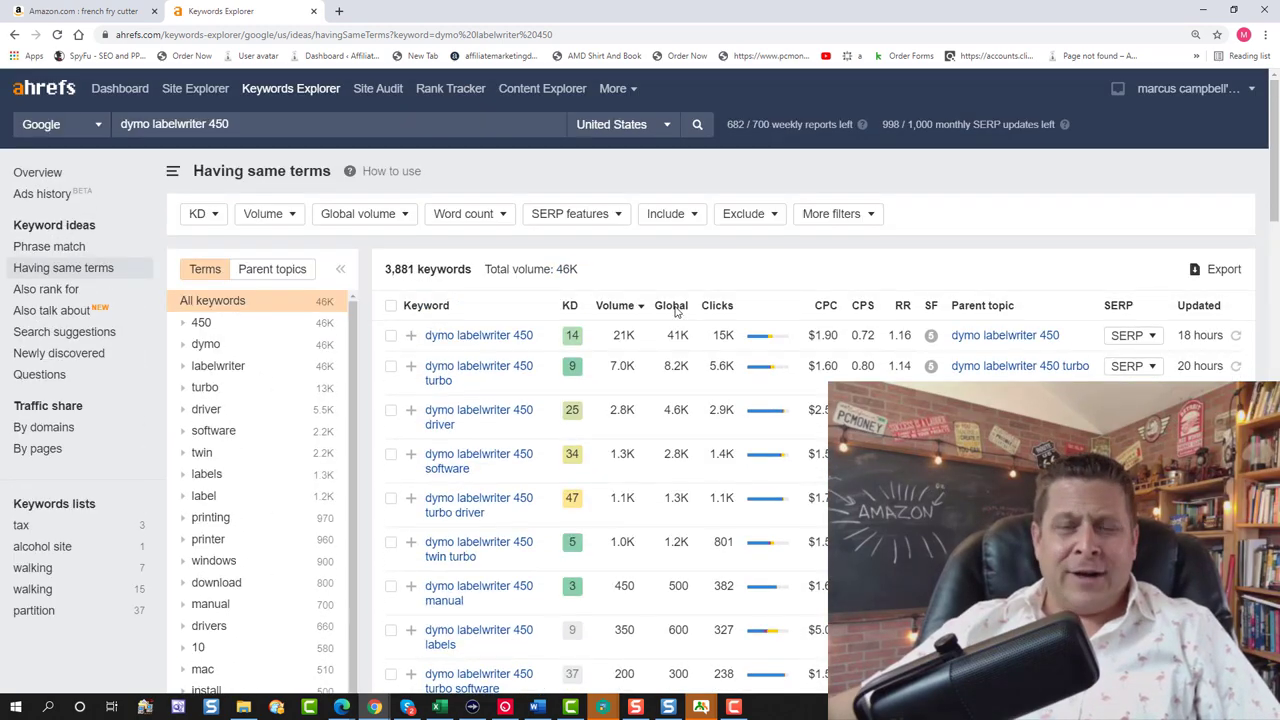
mouse_move(675, 312)
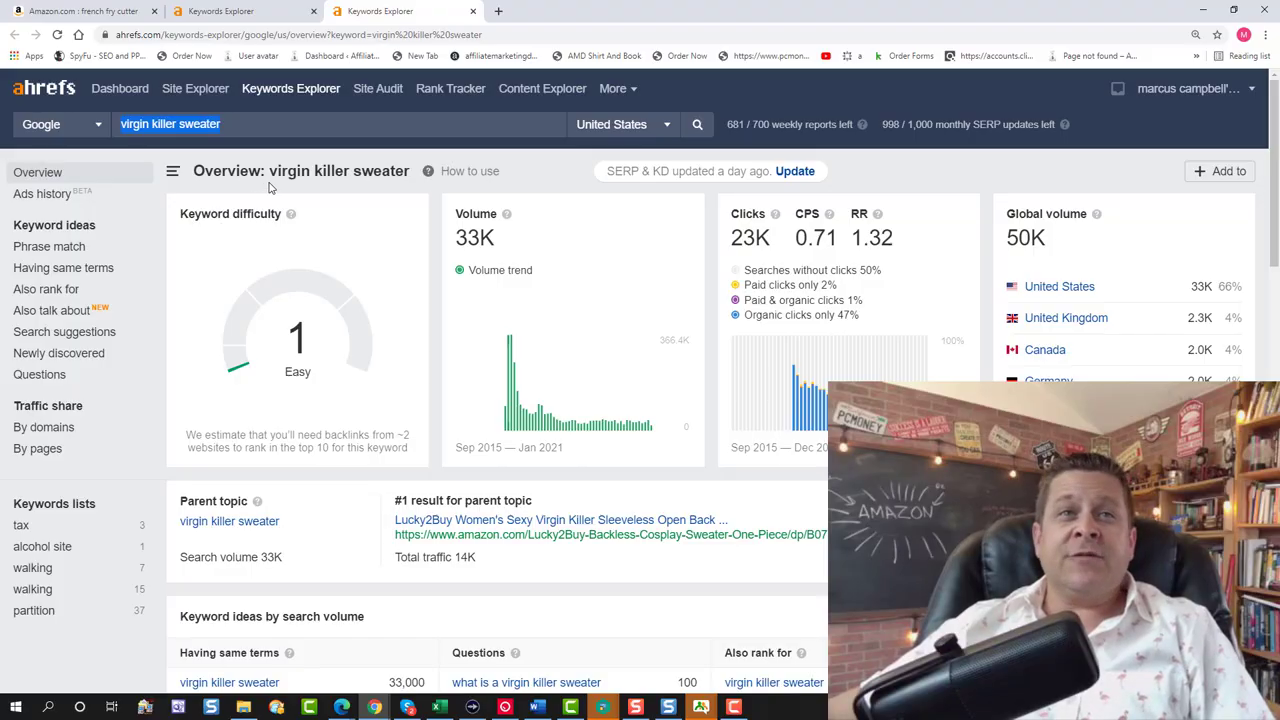
Return to the Amazon results page and try to replace the search term with "virgin killer sweater"
left_click(133, 10)
scroll(150, 200, "up", 3)
left_click(150, 117)
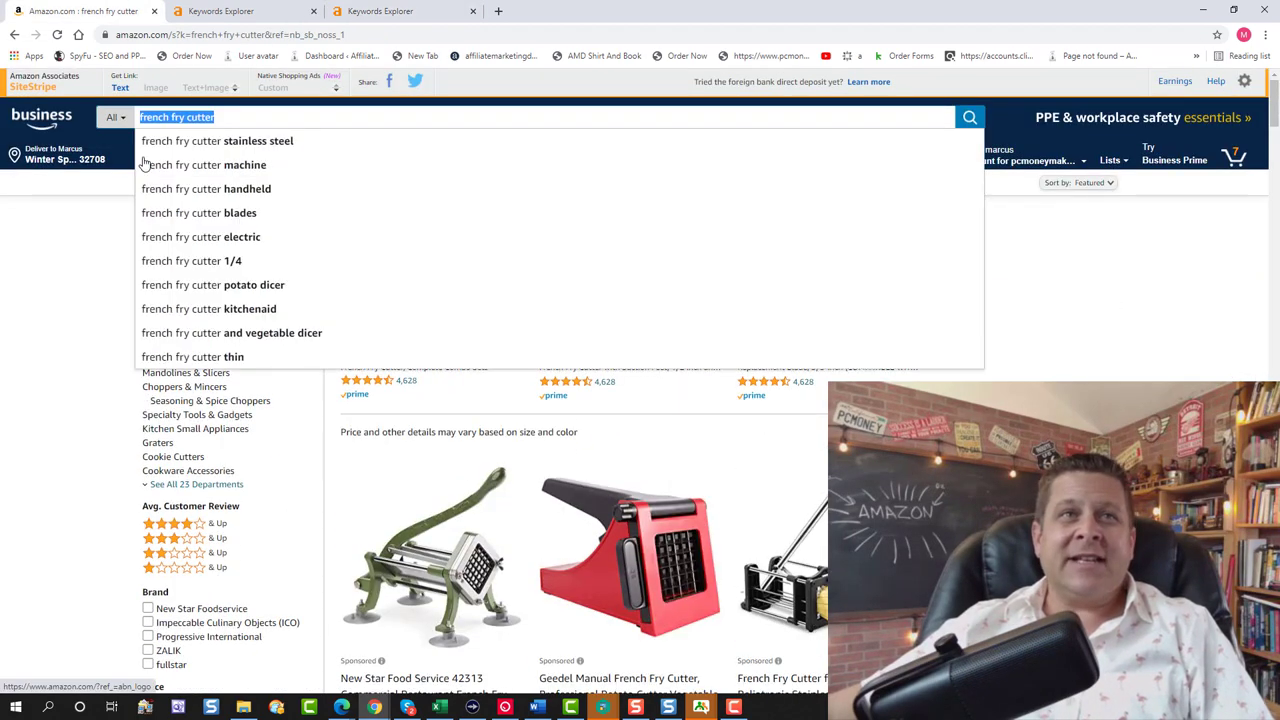
type("virgin killer sweater")
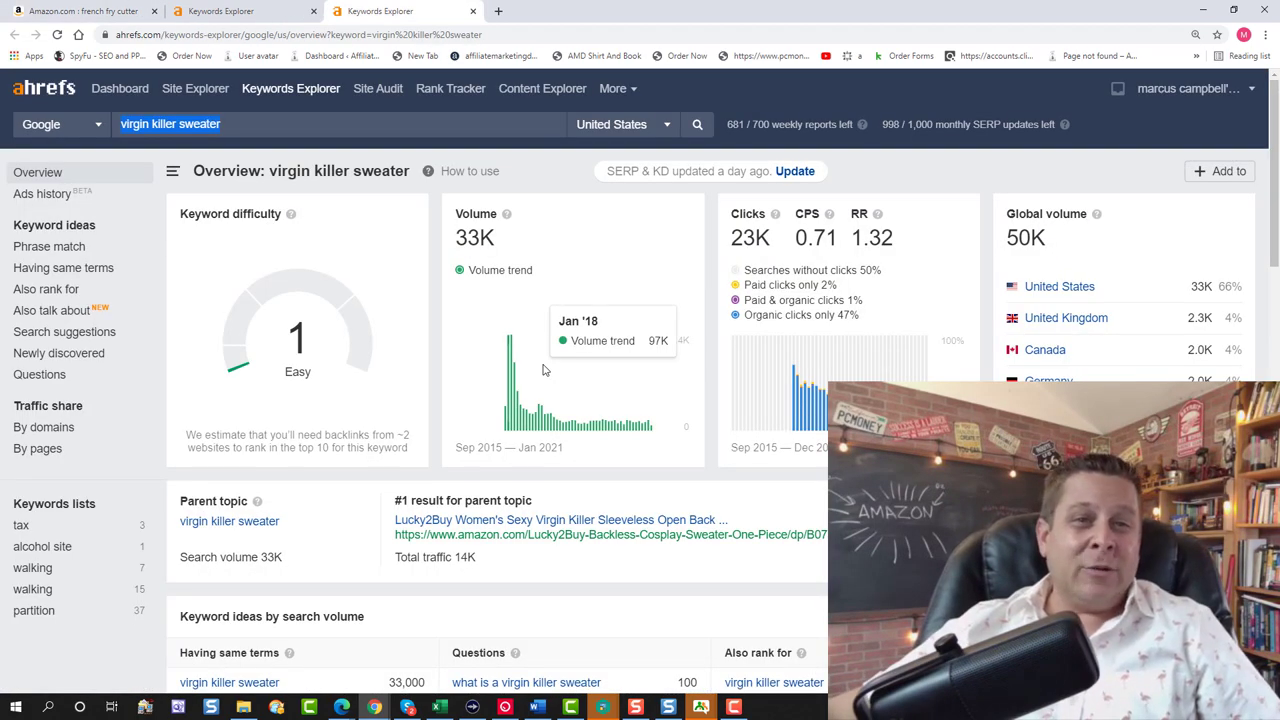
Switch back to the Excel niches workbook and follow the lr41 battery link to its Ahrefs keyword overview and ideas
key("alt+Tab")
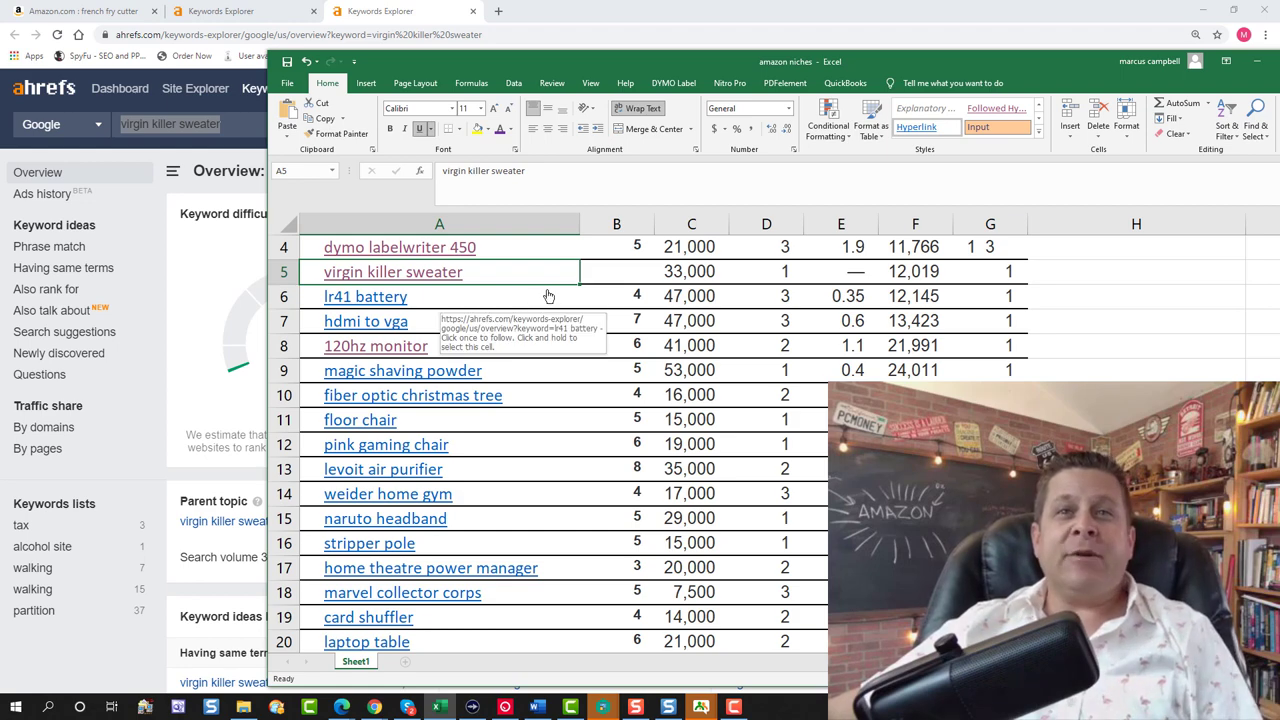
left_click(378, 298)
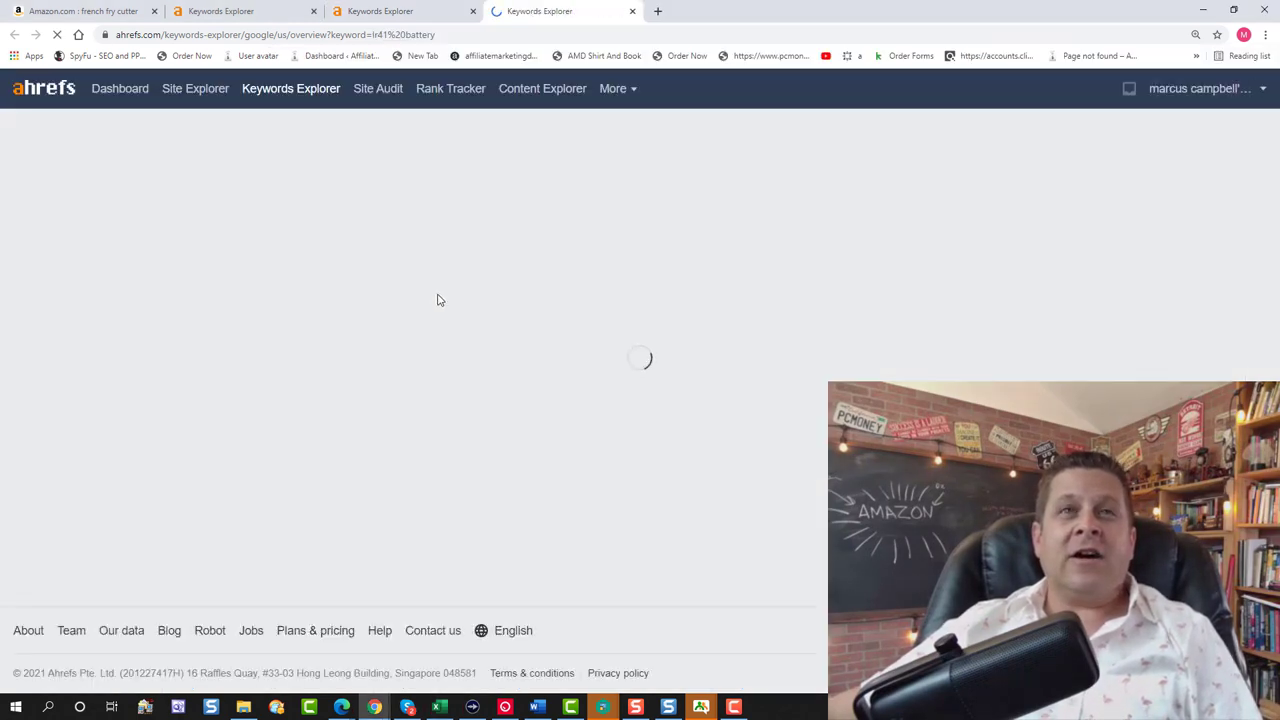
scroll(440, 300, "down", 5)
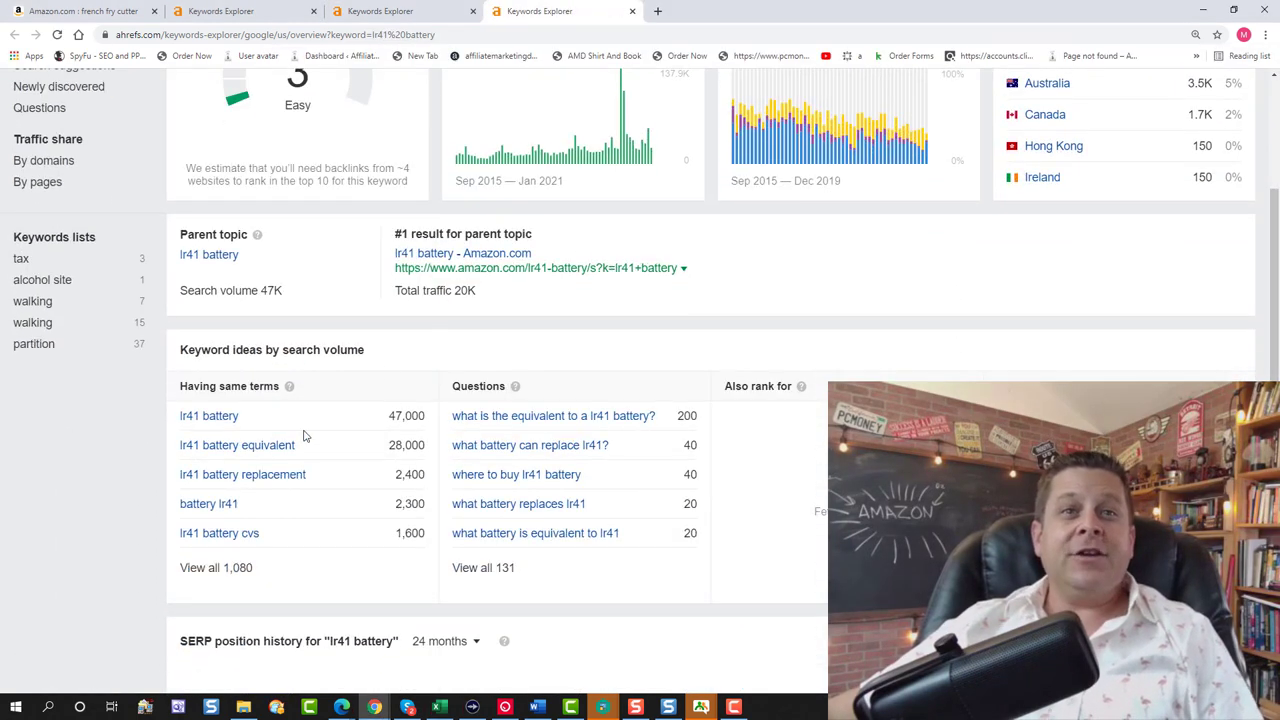
Open the full Having same terms list for lr41 battery and look through its related keywords
left_click(226, 568)
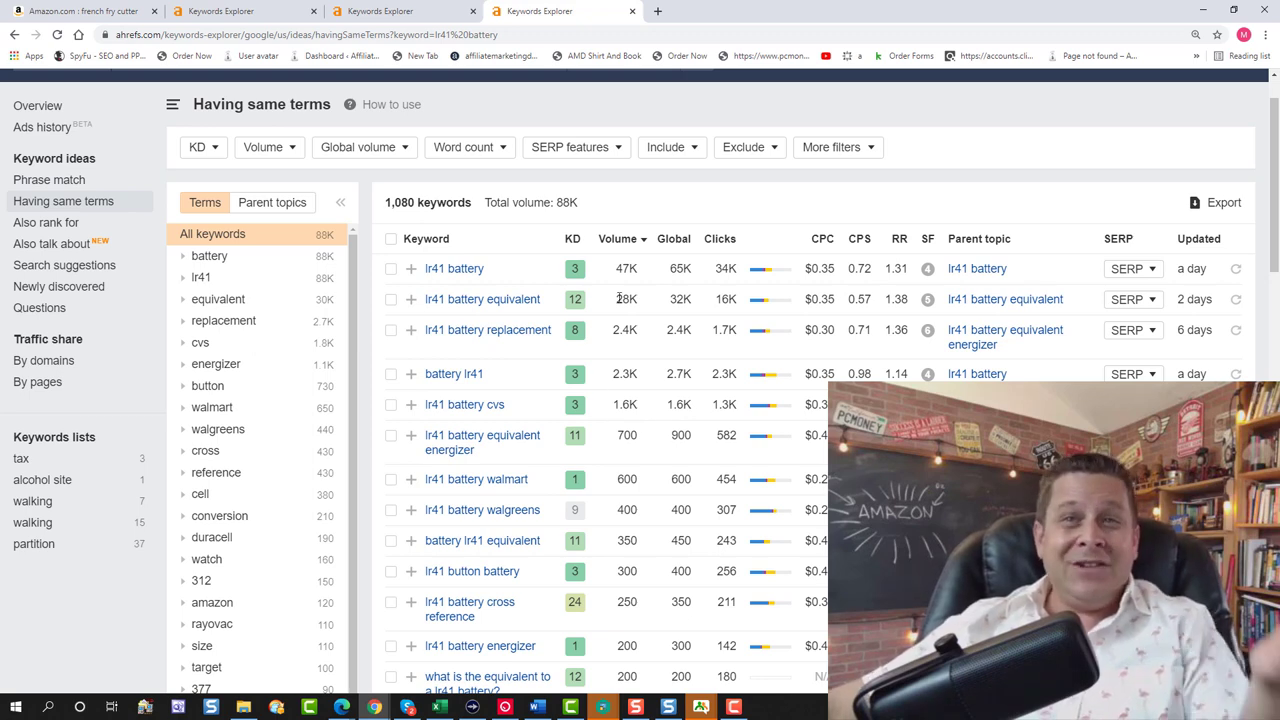
scroll(637, 425, "down", 5)
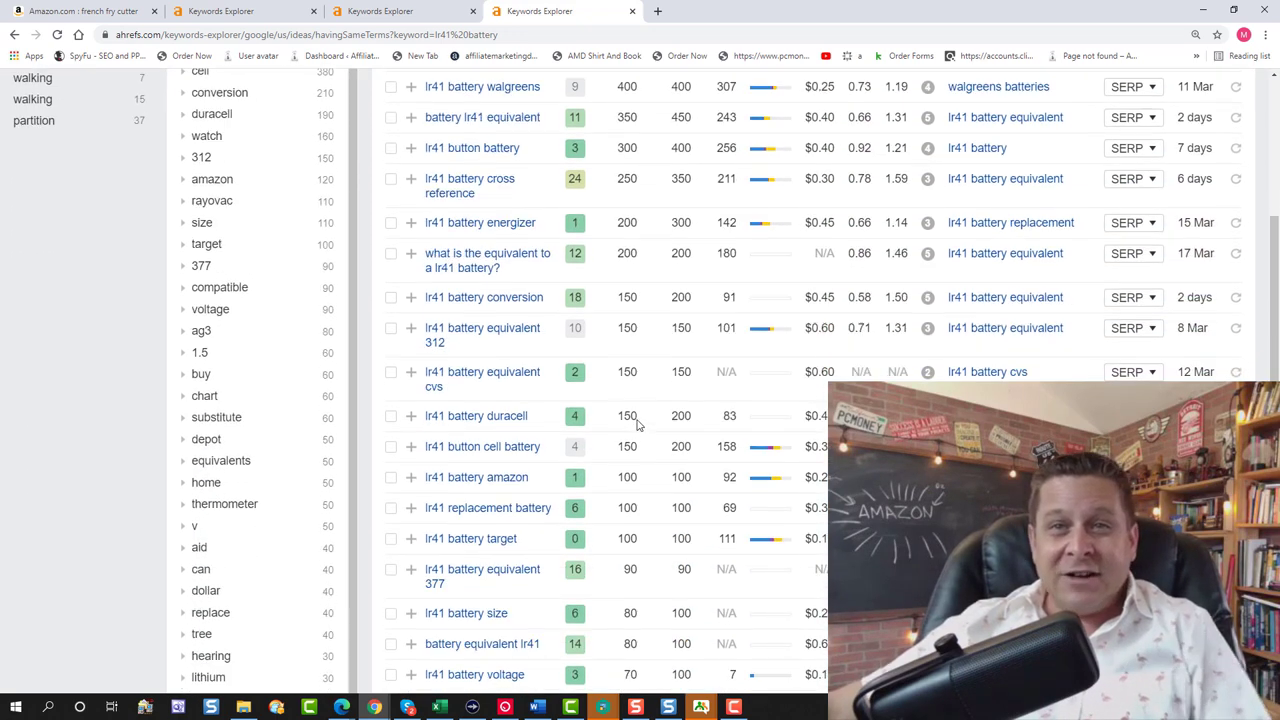
scroll(637, 425, "up", 6)
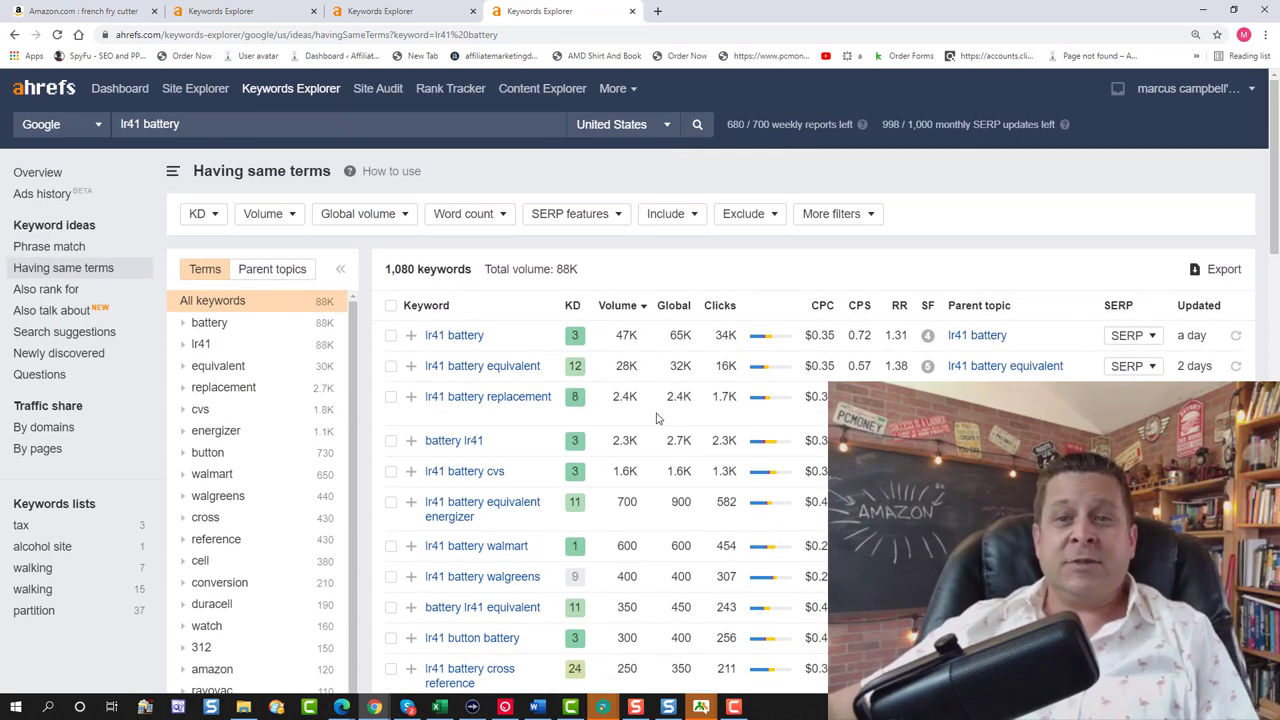
Switch back to the Excel niches workbook and follow the hdmi to vga link to its Ahrefs keyword overview and ideas
key("alt+Tab")
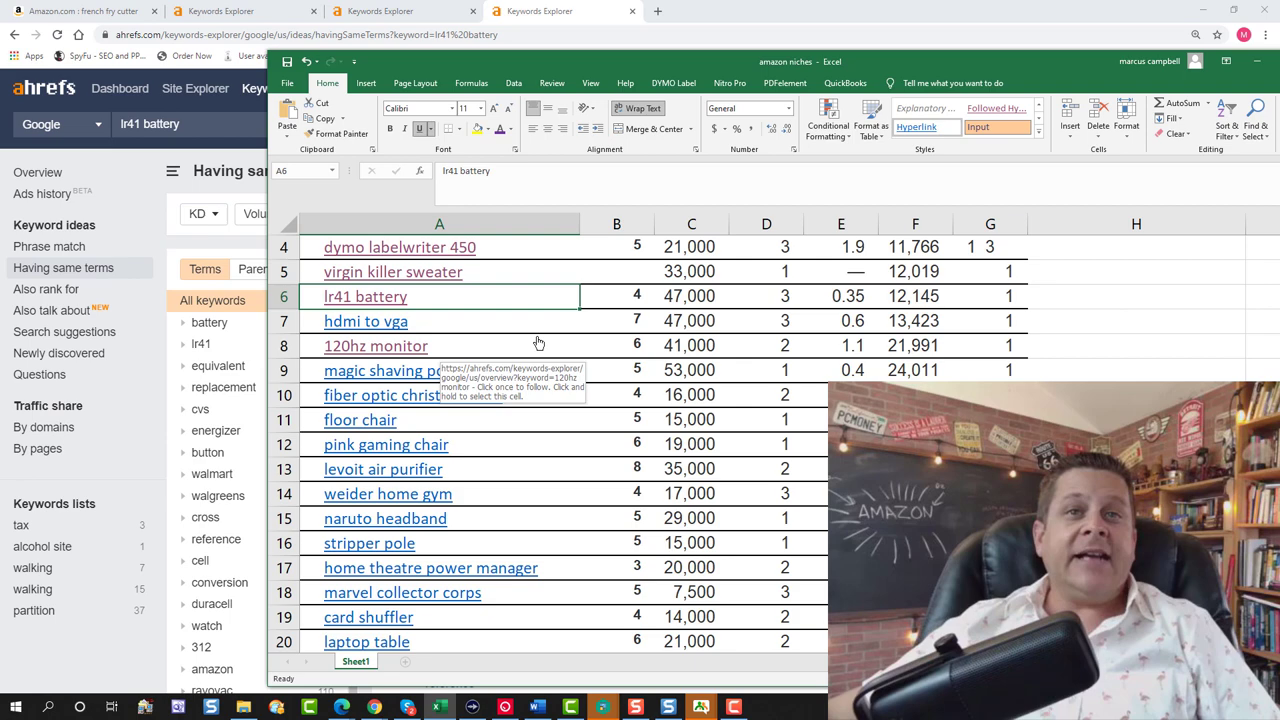
left_click(345, 330)
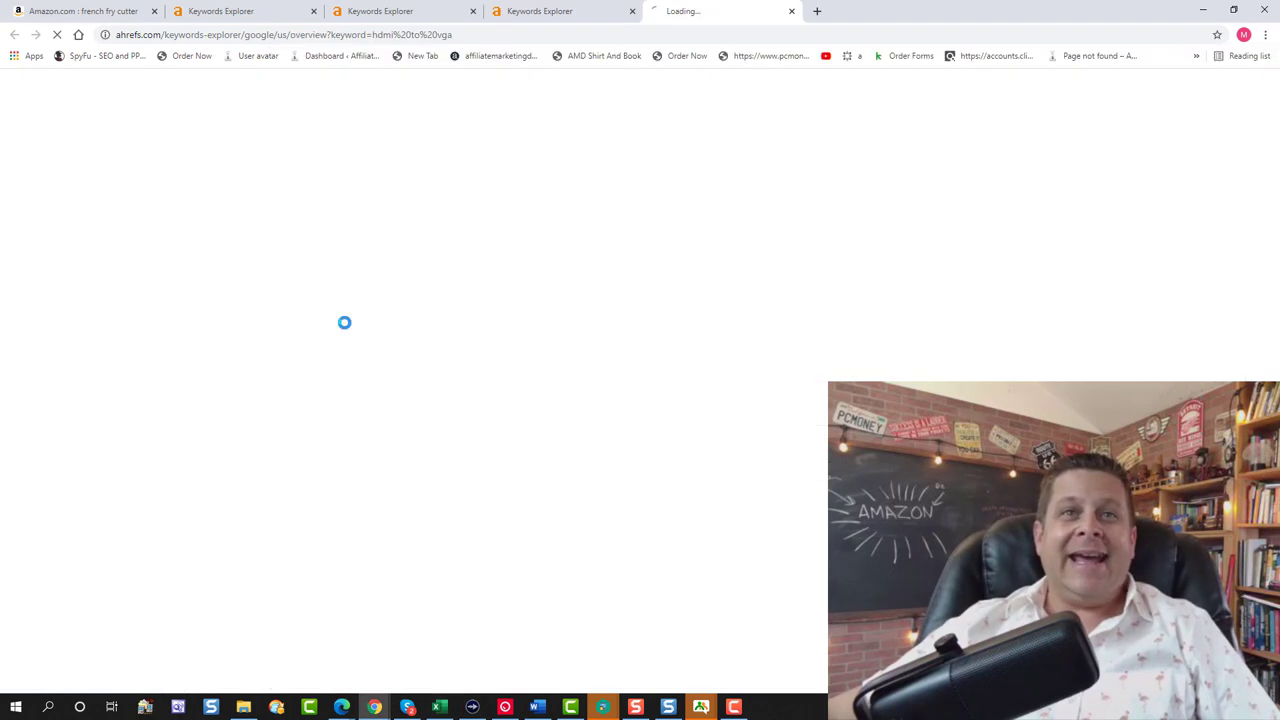
scroll(246, 363, "down", 3)
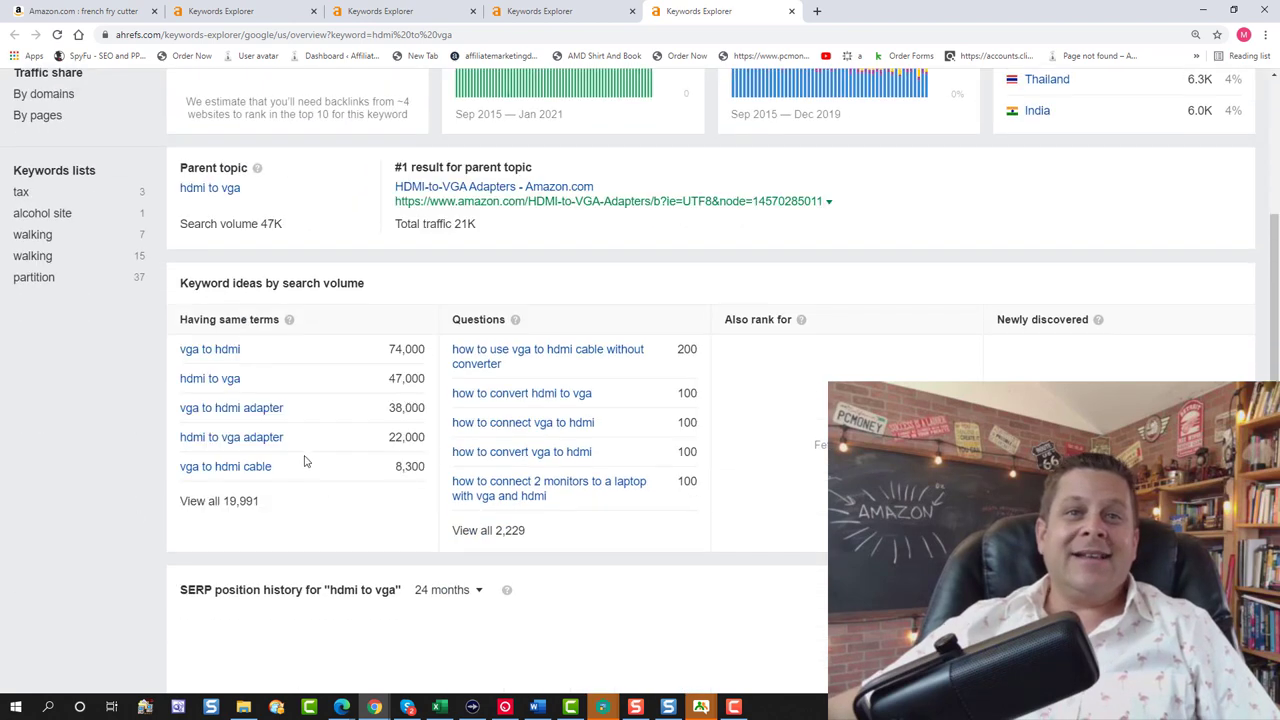
Open the full Having same terms list for hdmi to vga and review its highest-volume keywords
left_click(234, 508)
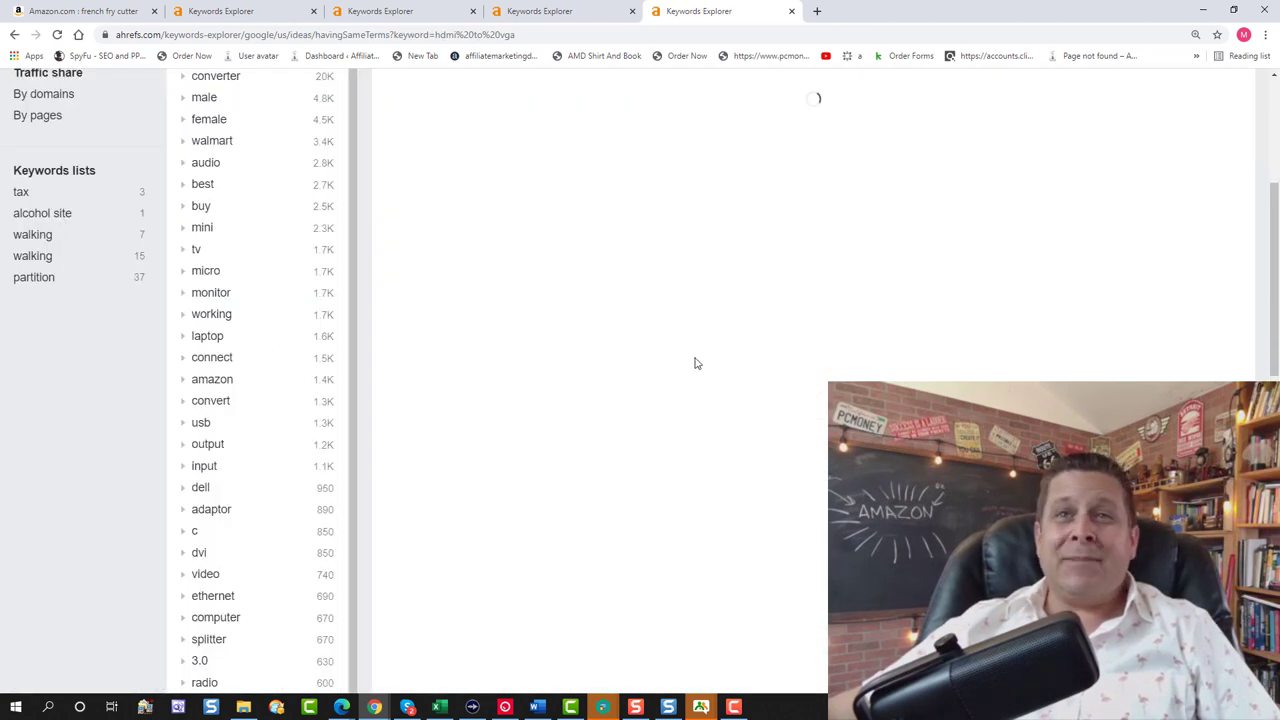
scroll(694, 362, "up", 4)
scroll(694, 362, "down", 2)
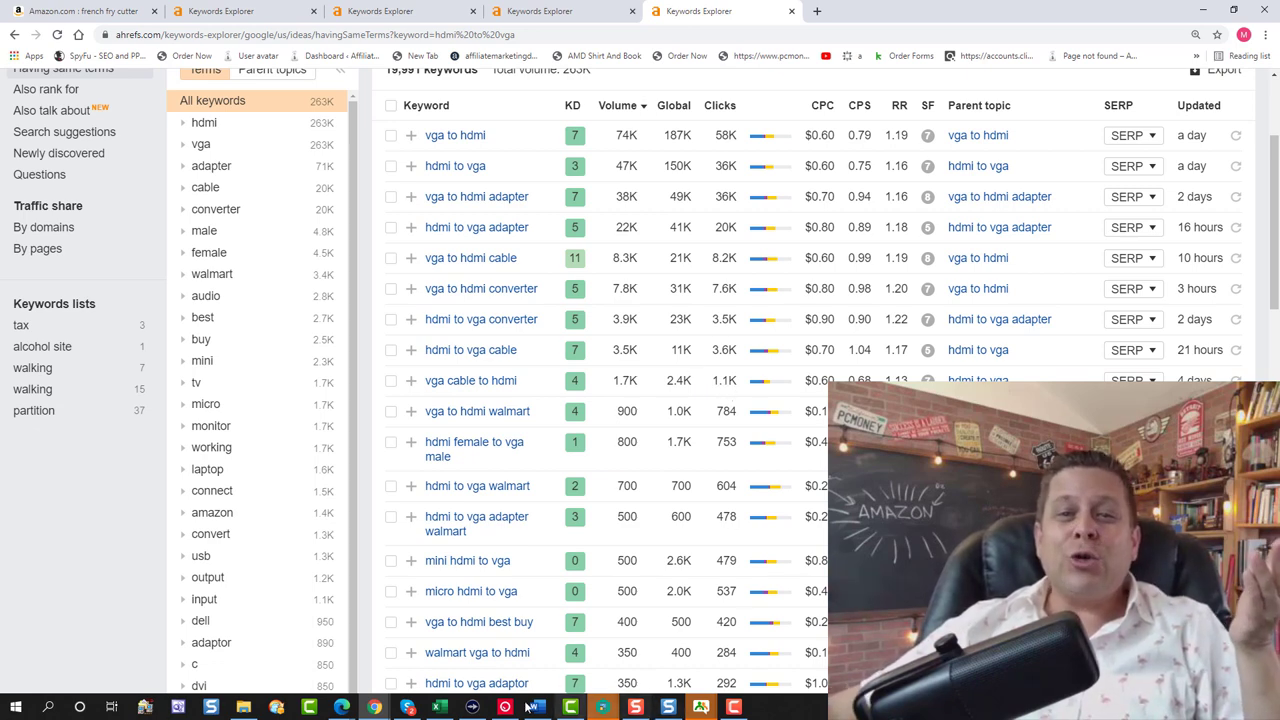
Return to the Excel niches workbook and check the 120hz monitor's volume cell and magic shaving powder's difficulty cell
left_click(437, 707)
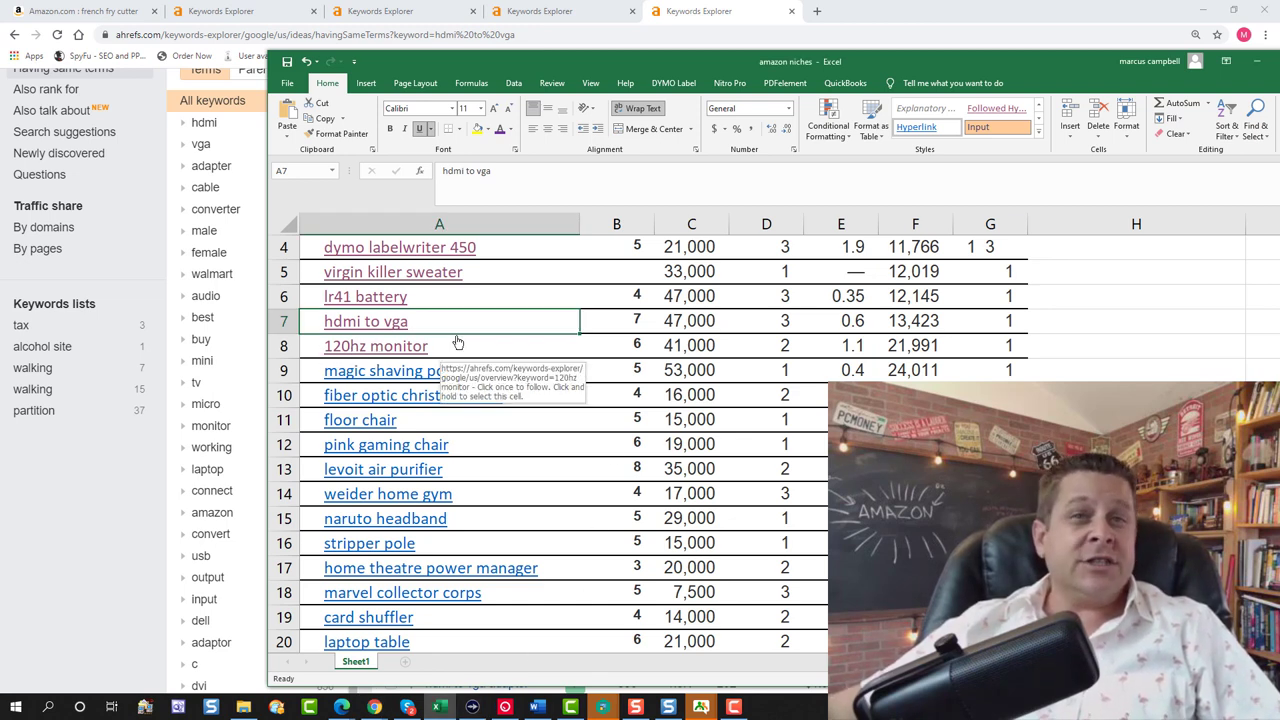
left_click(700, 344)
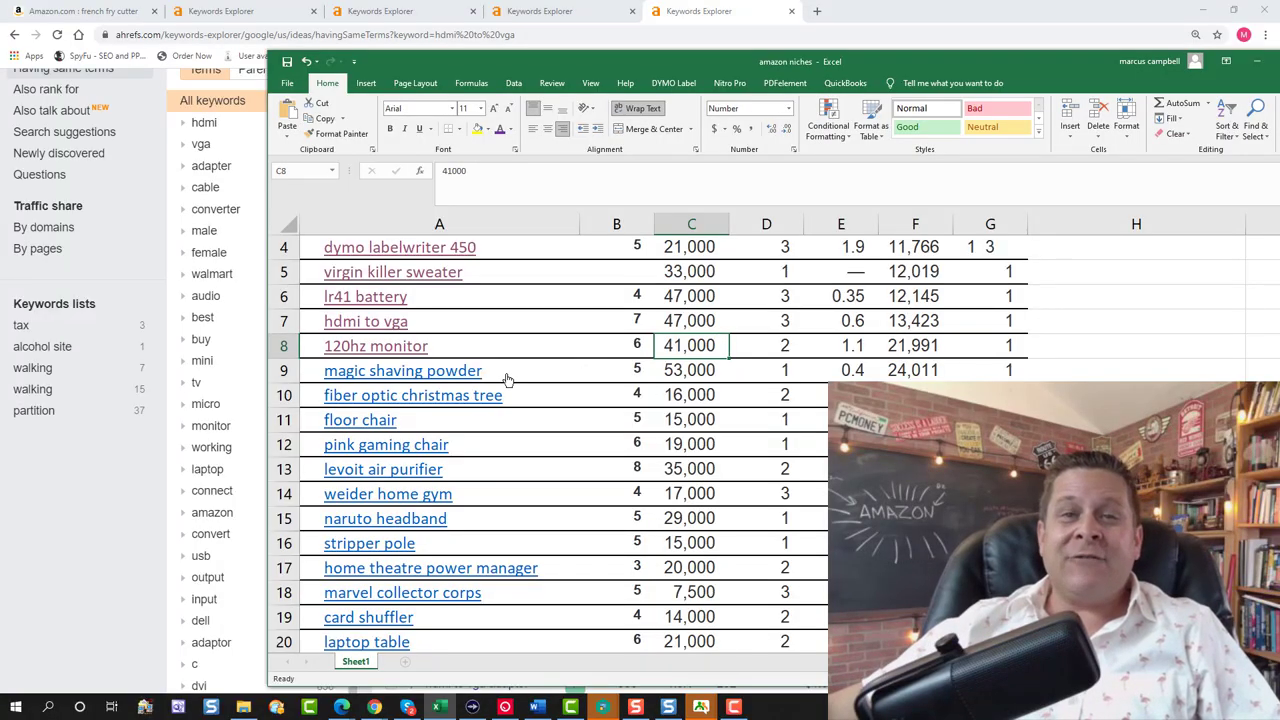
left_click(784, 371)
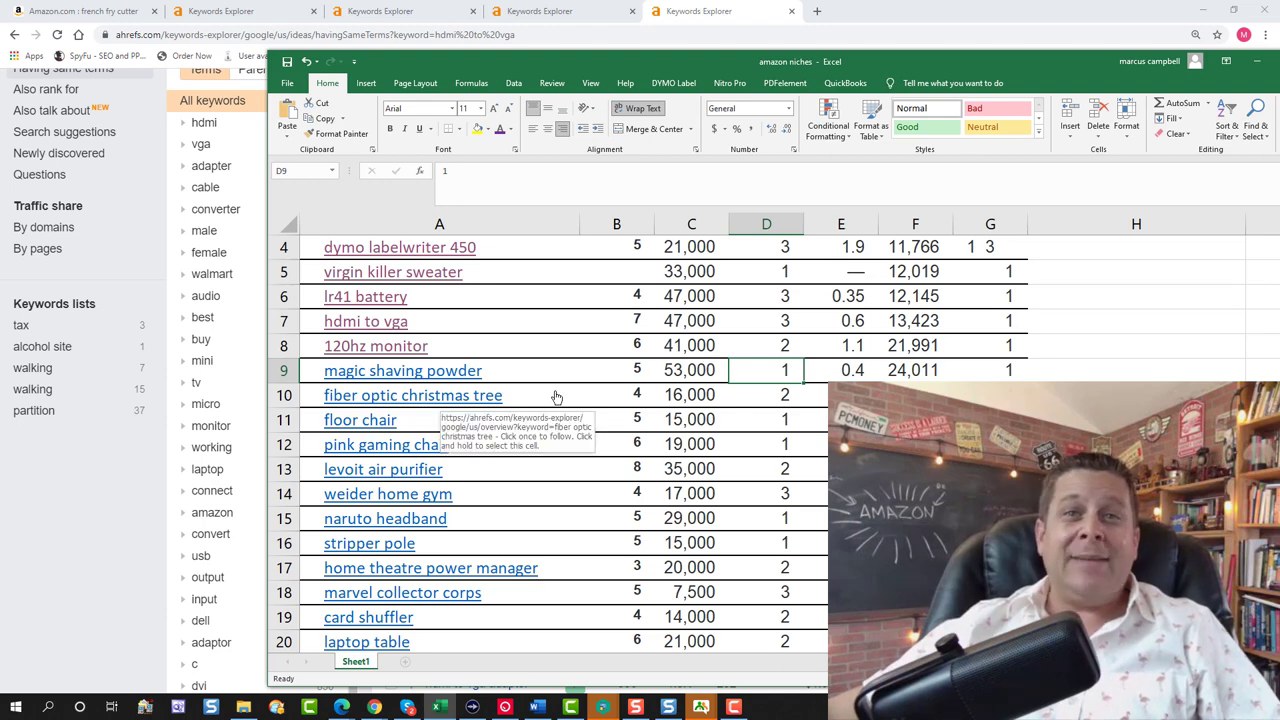
Follow the workbook's fiber optic christmas tree link to its Ahrefs overview and review the top keyword under Having same terms
left_click(490, 398)
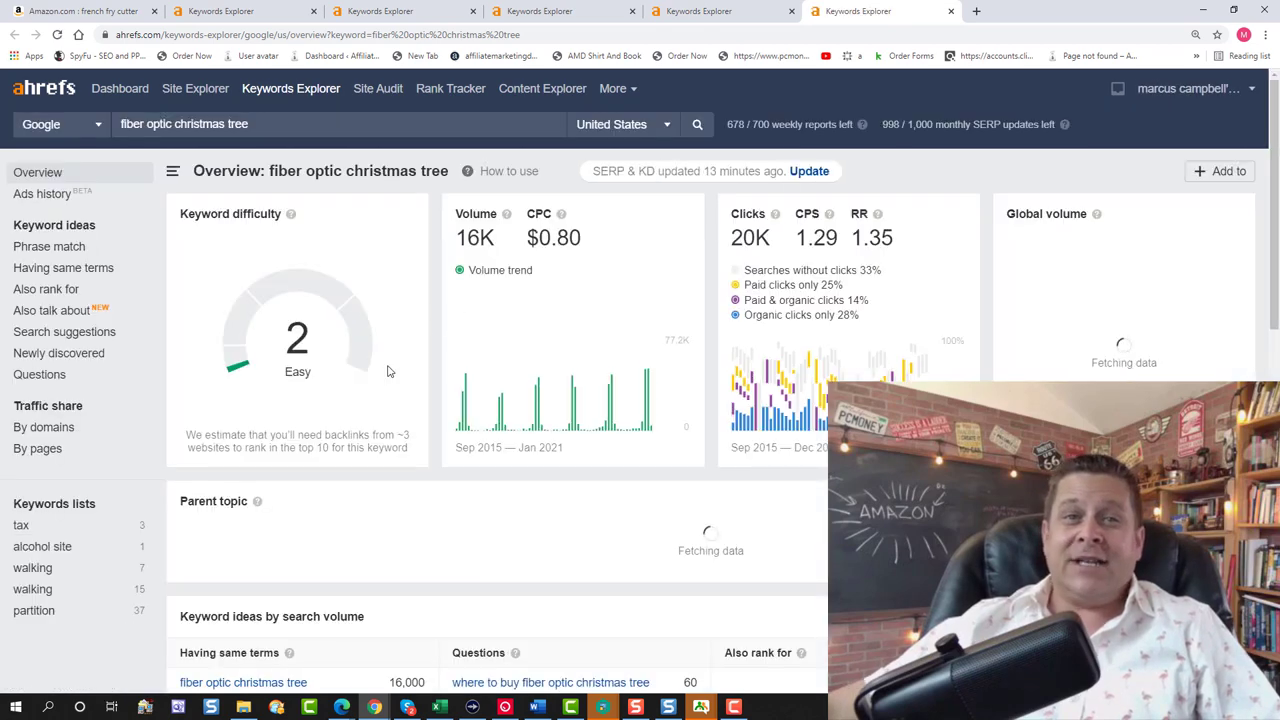
scroll(297, 428, "down", 3)
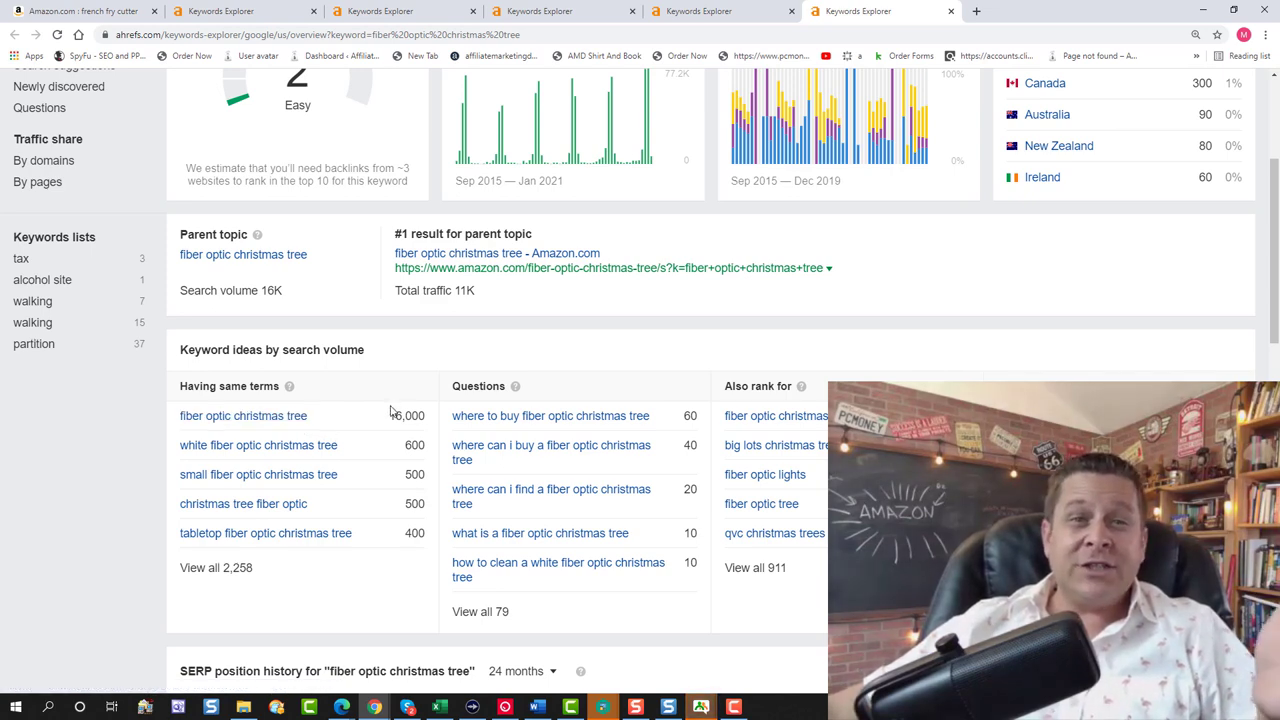
left_click_drag(348, 424, 180, 430)
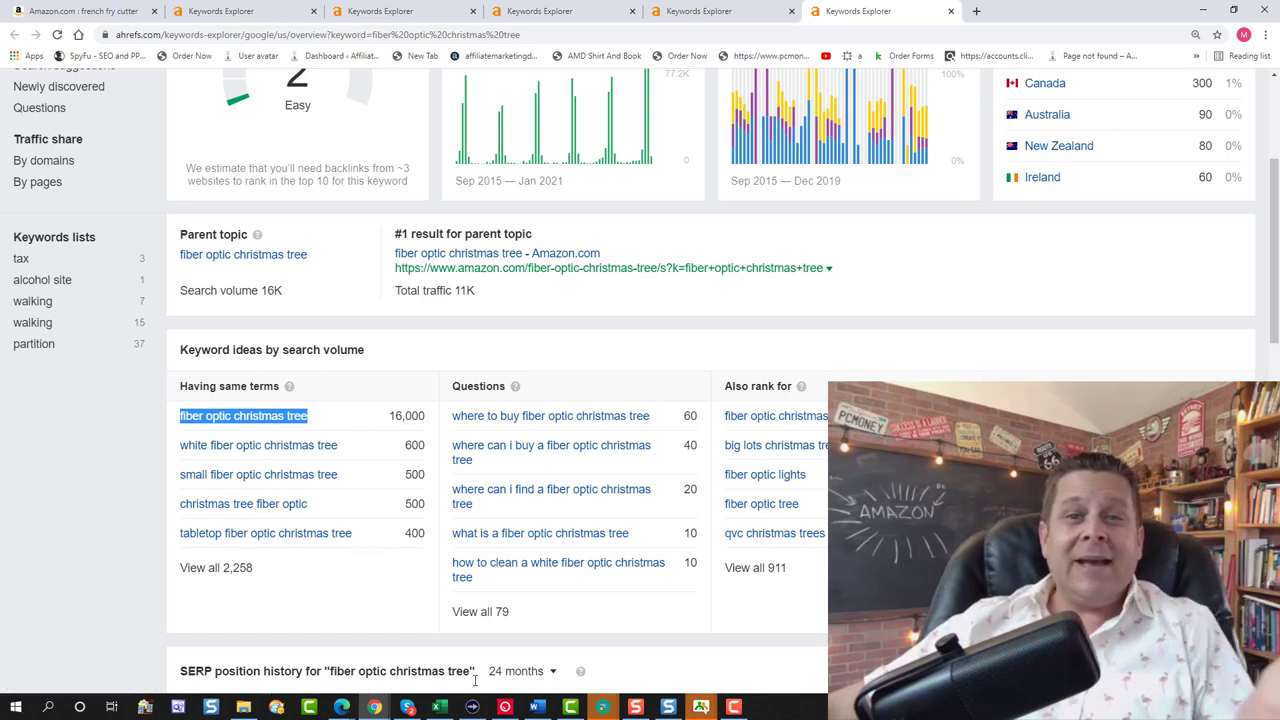
Follow the floor chair link in the Excel niches workbook and look up "floor chair" in the earlier fiber optic christmas tree Ahrefs tab
left_click(440, 707)
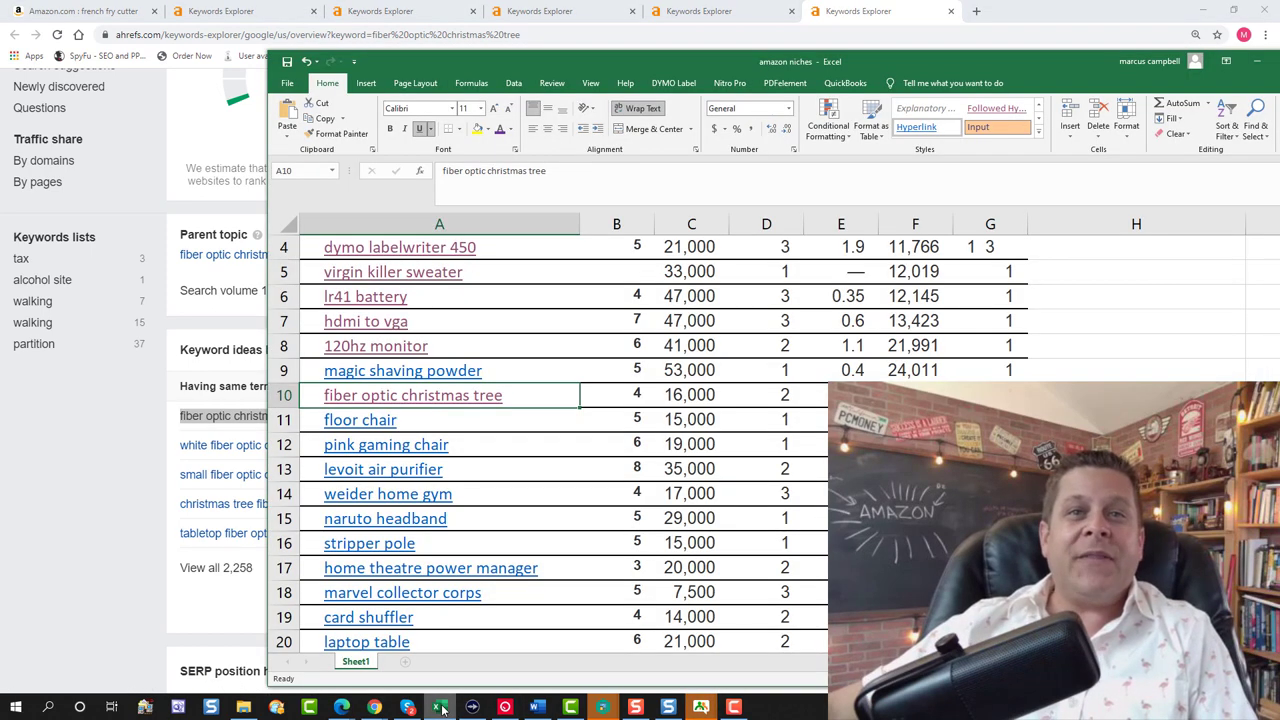
left_click(392, 420)
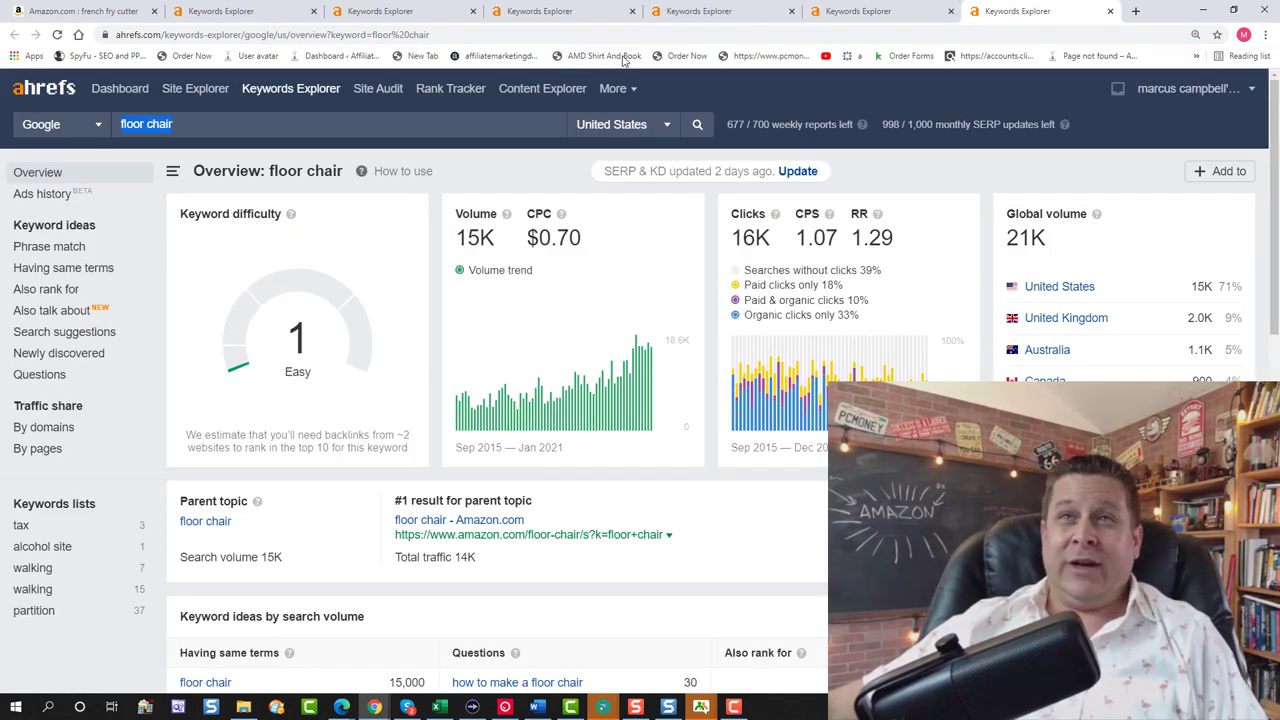
left_click(858, 11)
scroll(450, 280, "up", 3)
left_click(355, 131)
key("ctrl+a")
type("floor chair")
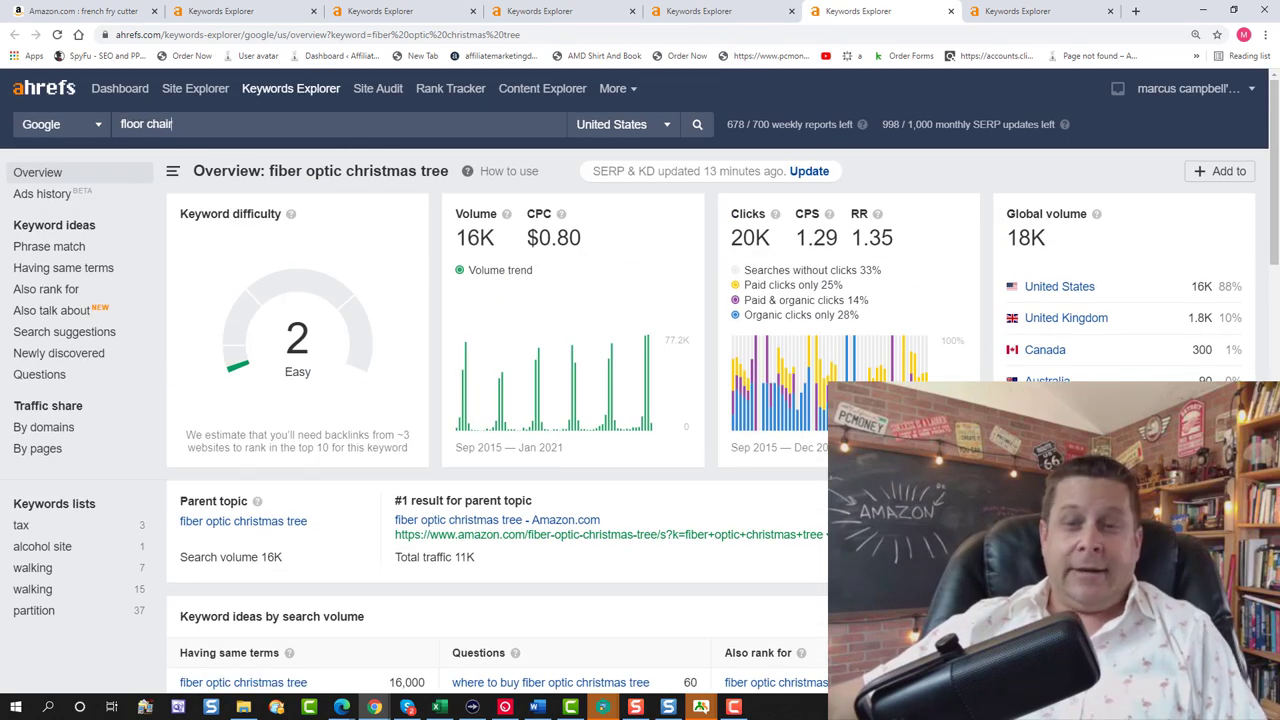
key("Return")
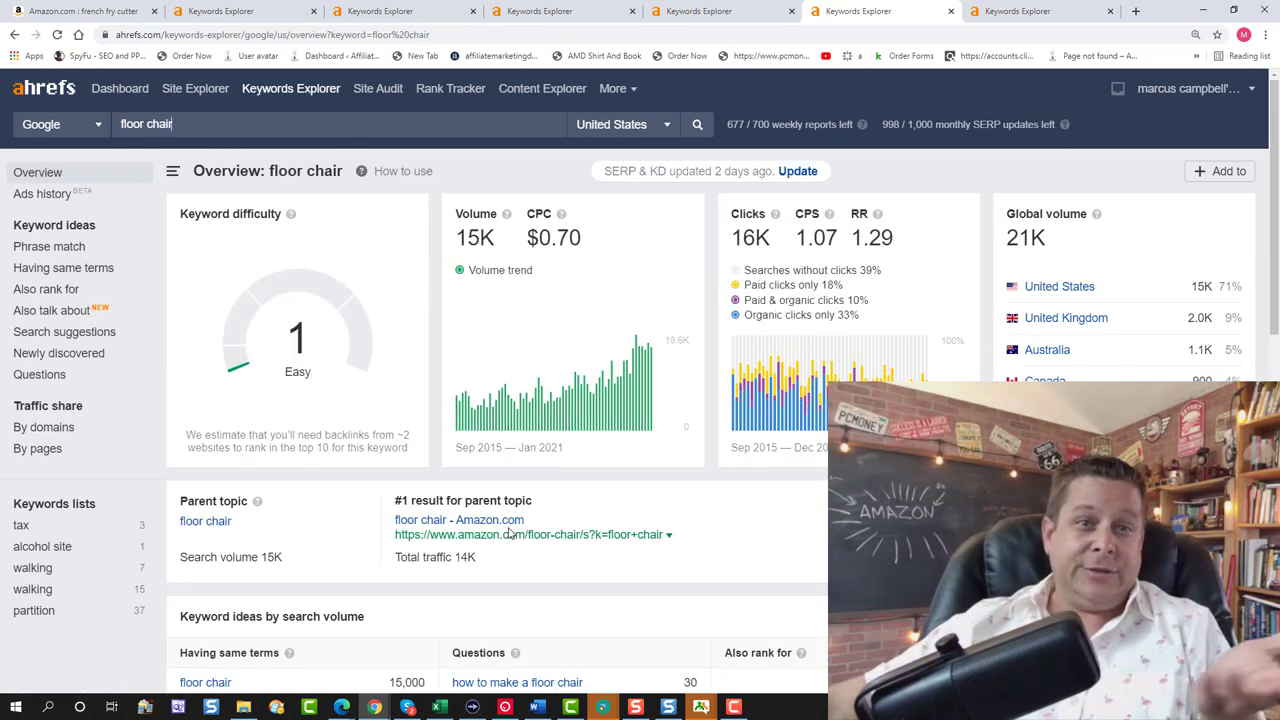
Review the keyword ideas for floor chair and open its full Having same terms list
scroll(493, 535, "down", 2)
scroll(445, 543, "down", 2)
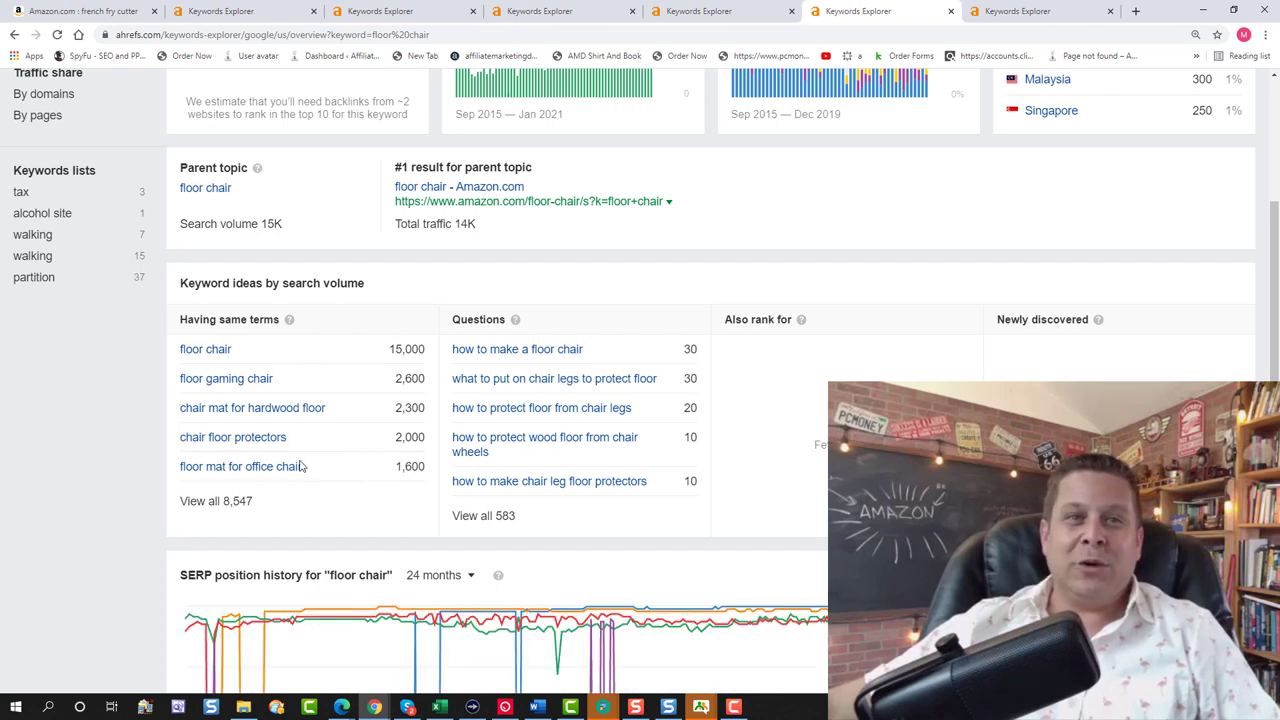
left_click(213, 502)
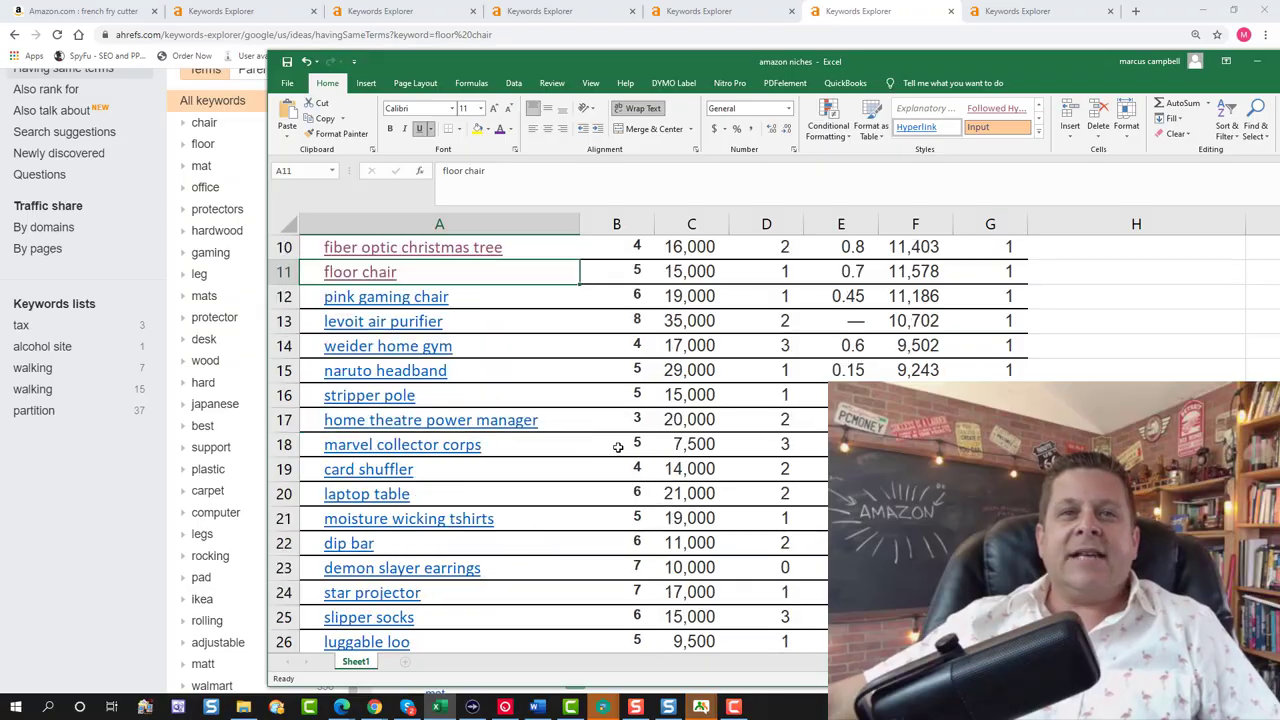
Follow the pink gaming chair link in the Excel workbook and enter "pink gaming chair" as the keyword in the floor chair Ahrefs tab
left_click(437, 302)
left_click(437, 300)
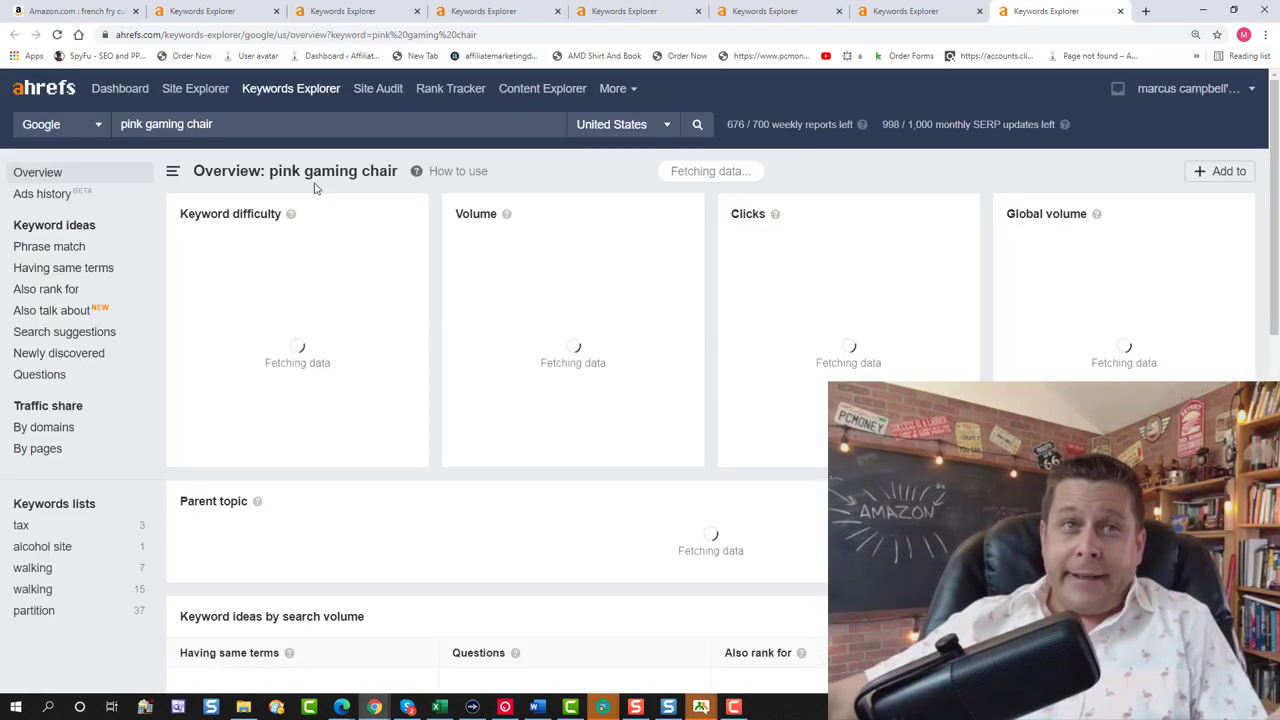
left_click(905, 11)
type("pink gaming chair")
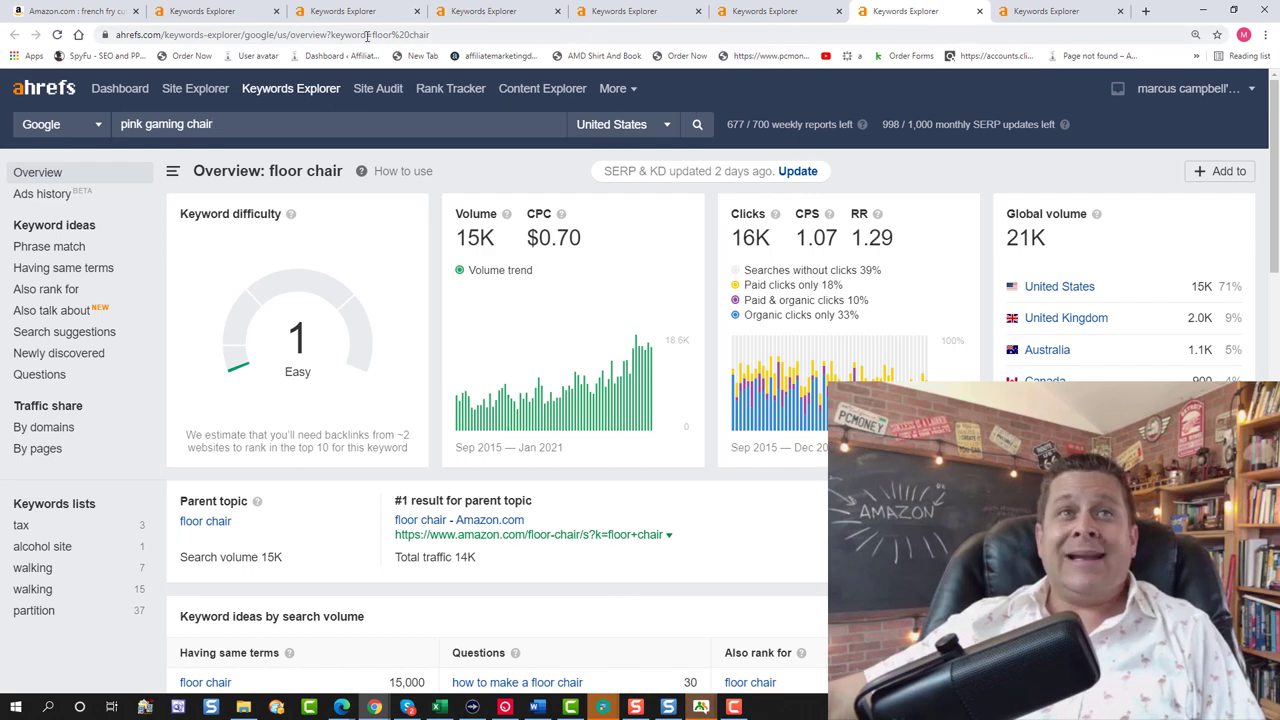
Search Amazon for "pink gaming chair", browse the results and open the Gaming Chair Office Chair (Pink and White) product
left_click(75, 11)
triple_click(379, 124)
type("pink gaming chair")
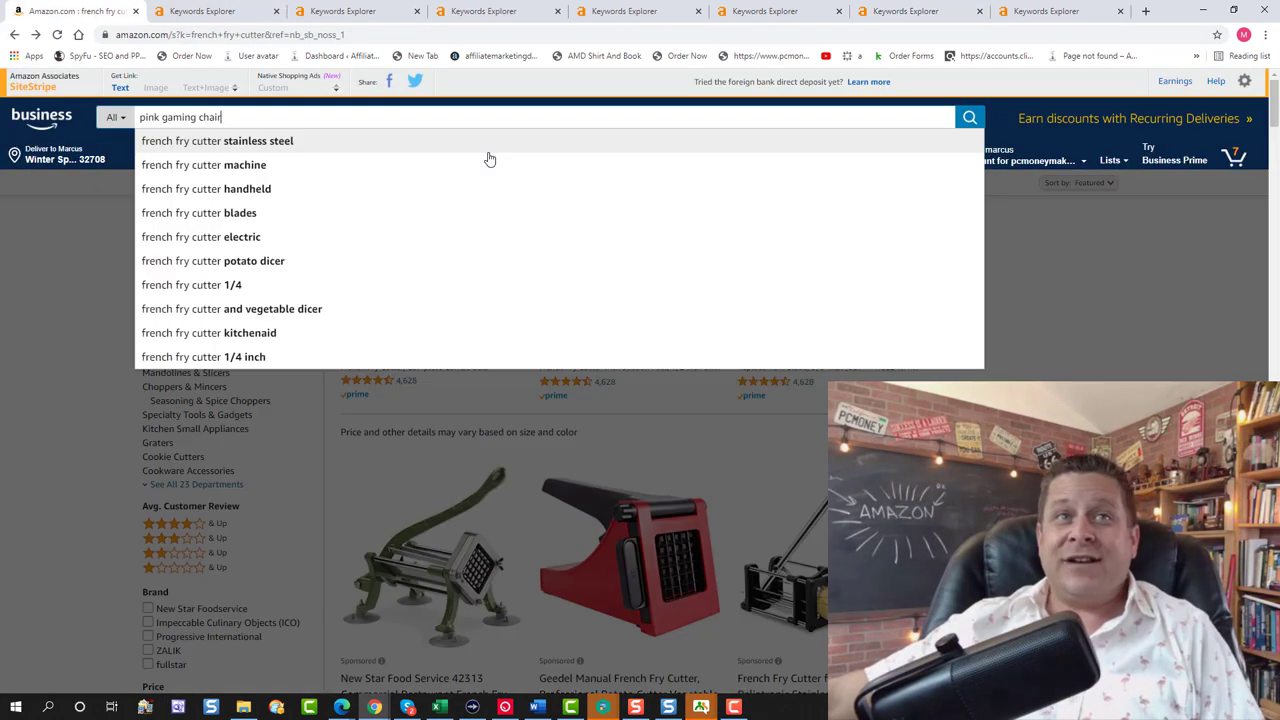
key("Return")
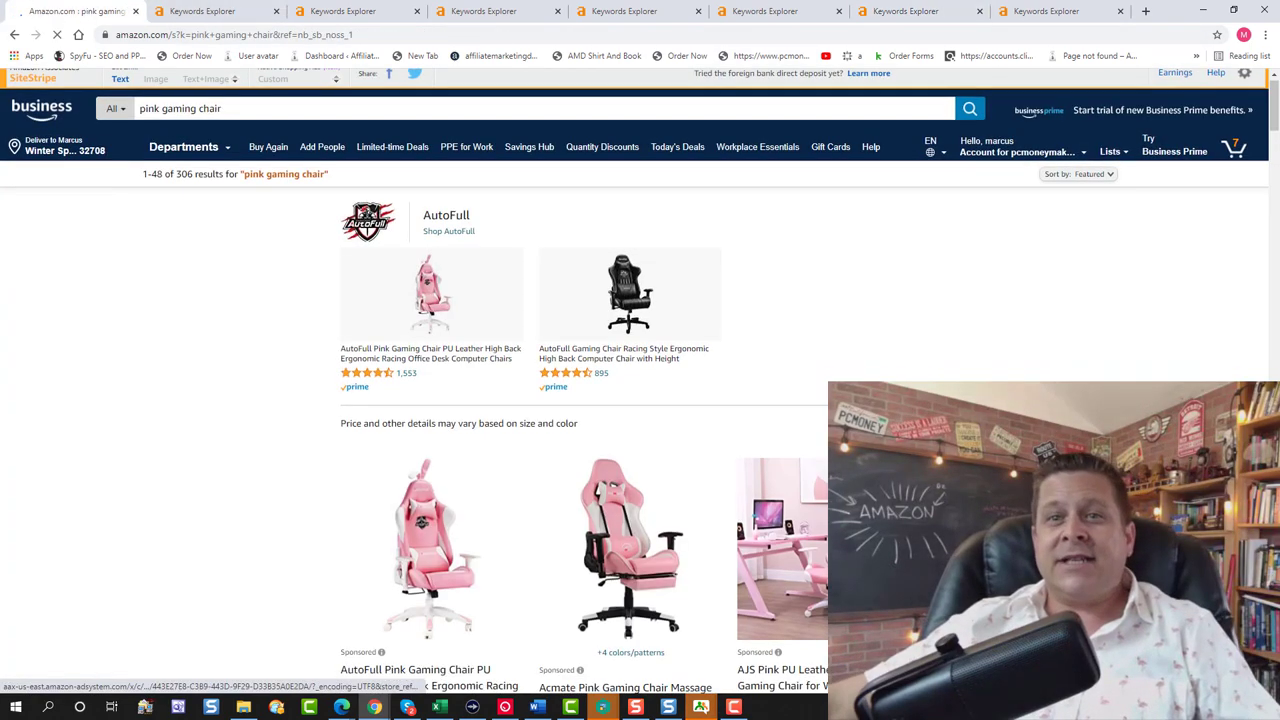
scroll(338, 443, "down", 3)
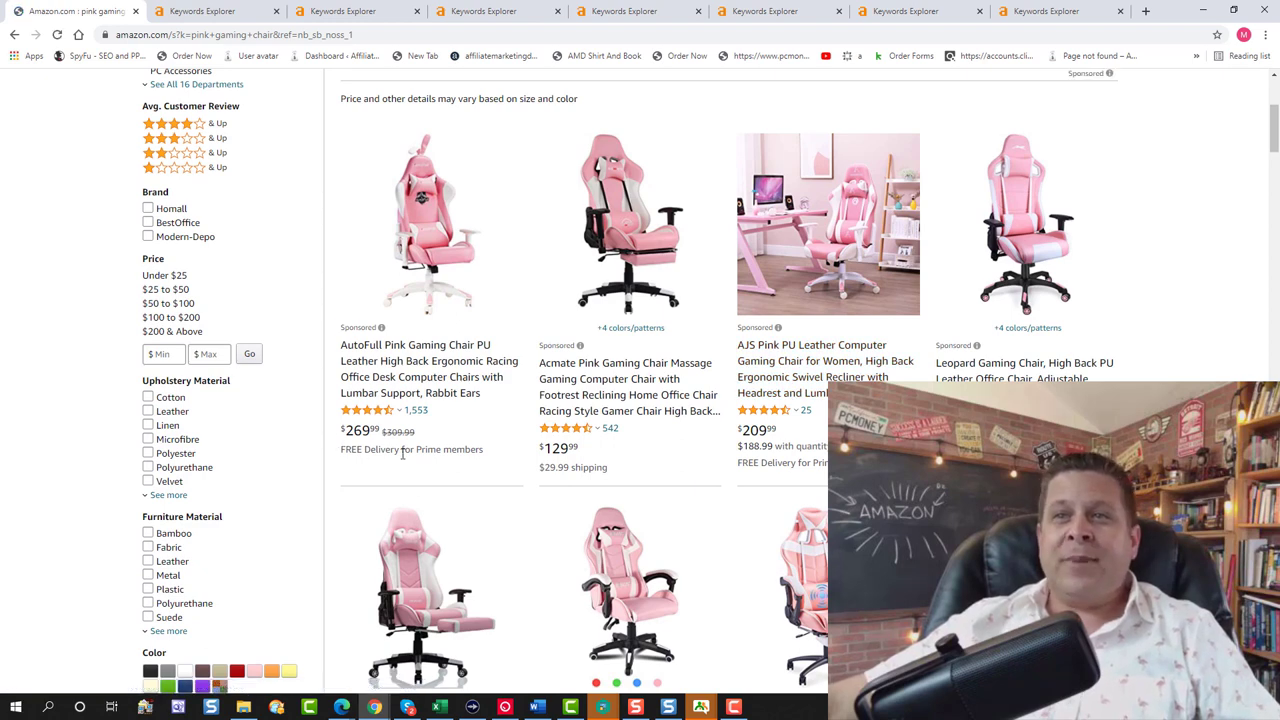
scroll(841, 330, "down", 2)
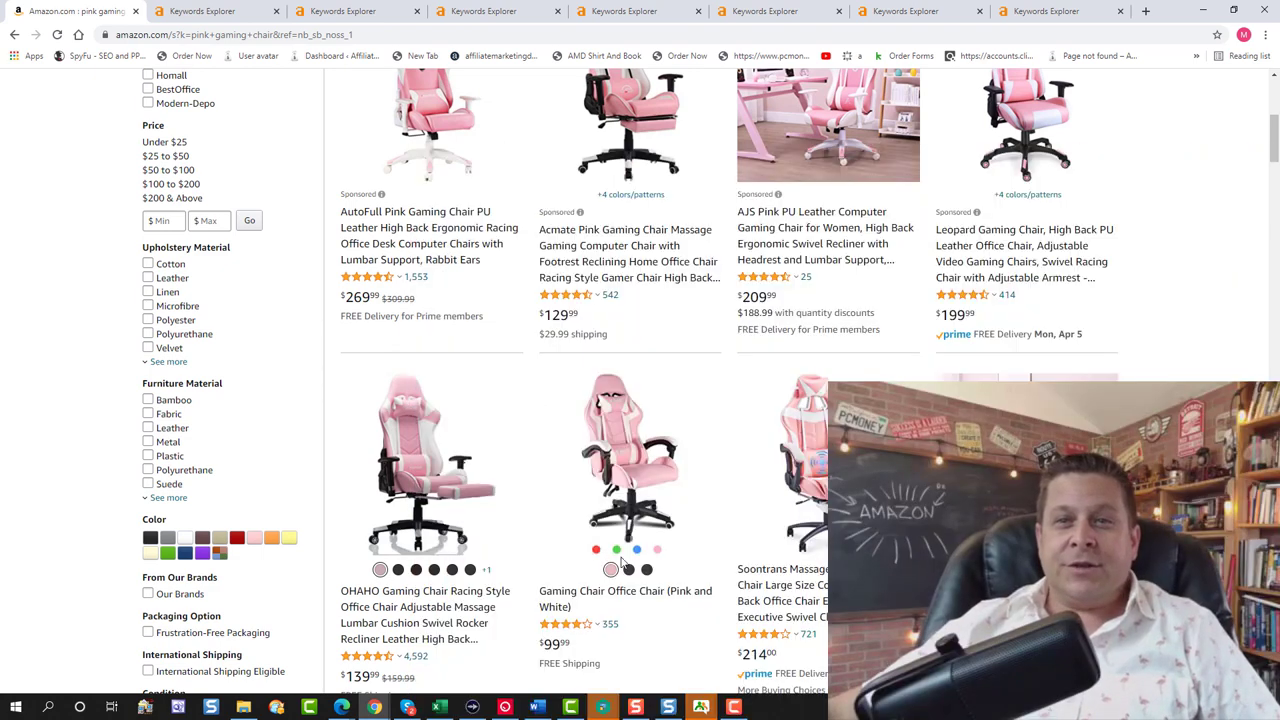
left_click(670, 571)
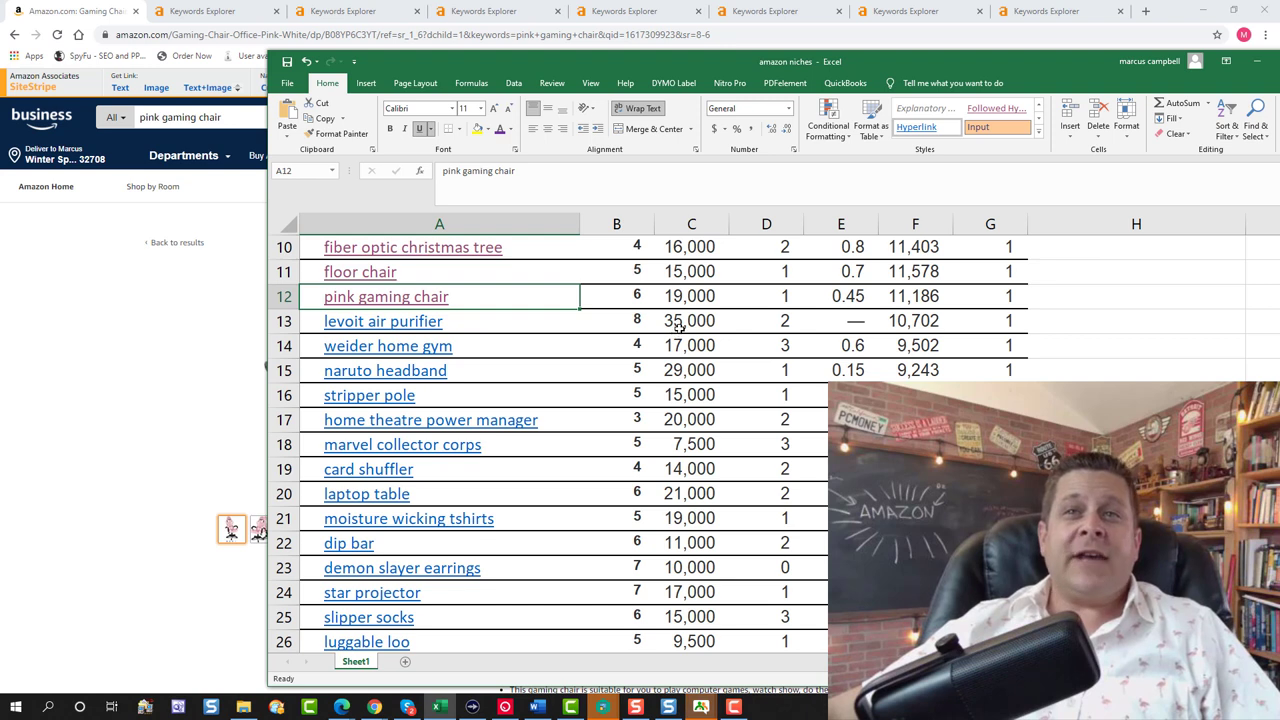
Follow the levoit air purifier link from the Excel workbook and look through the keyword's Amazon search results
left_click(797, 320)
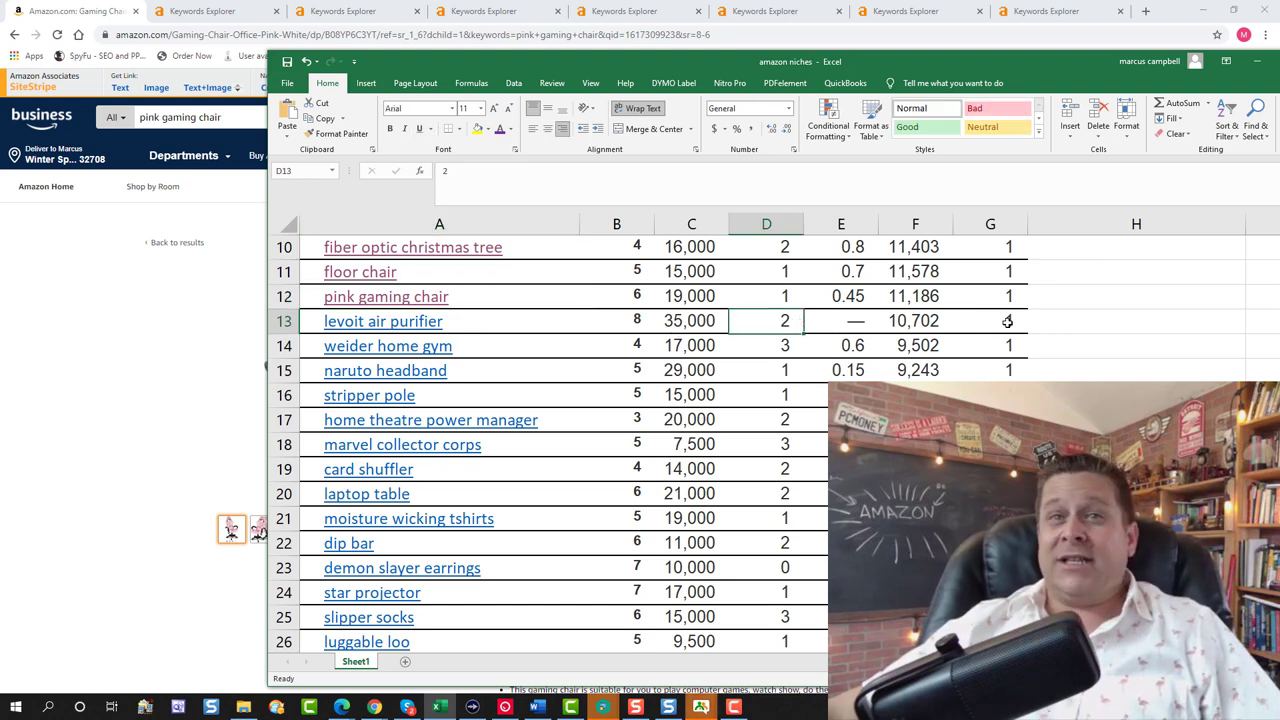
left_click(440, 321)
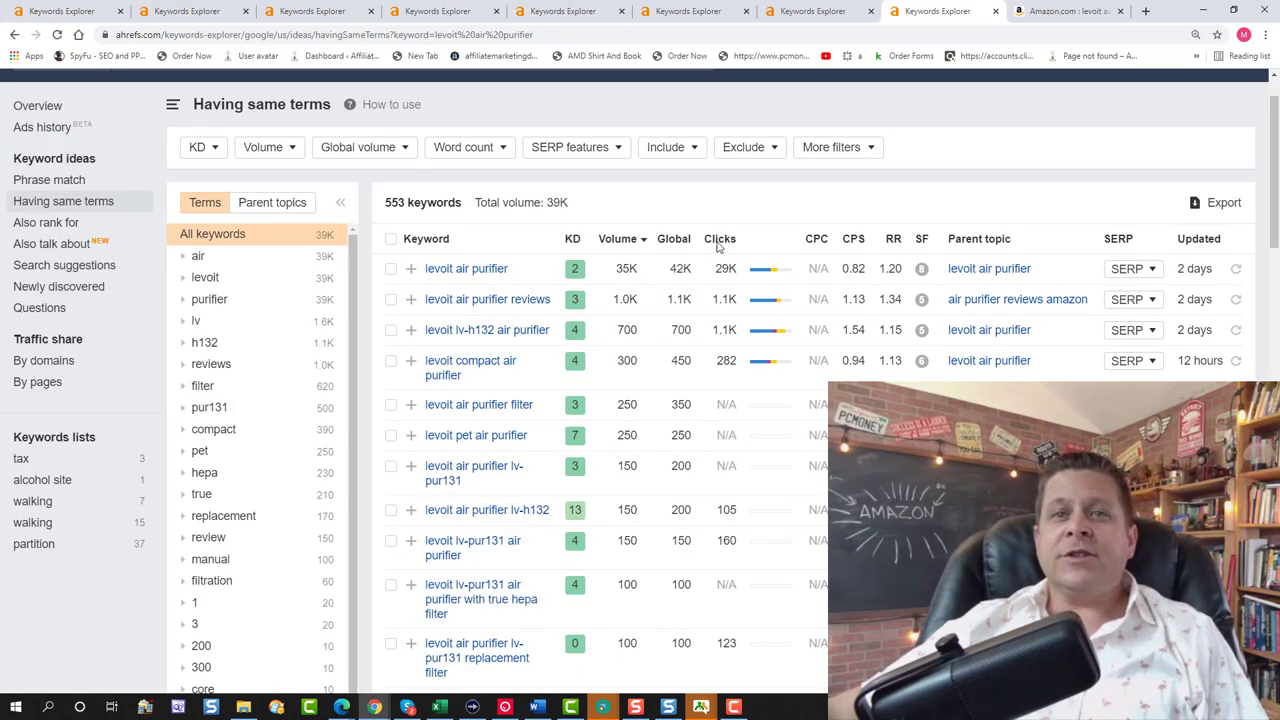
left_click(1085, 12)
scroll(940, 283, "down", 2)
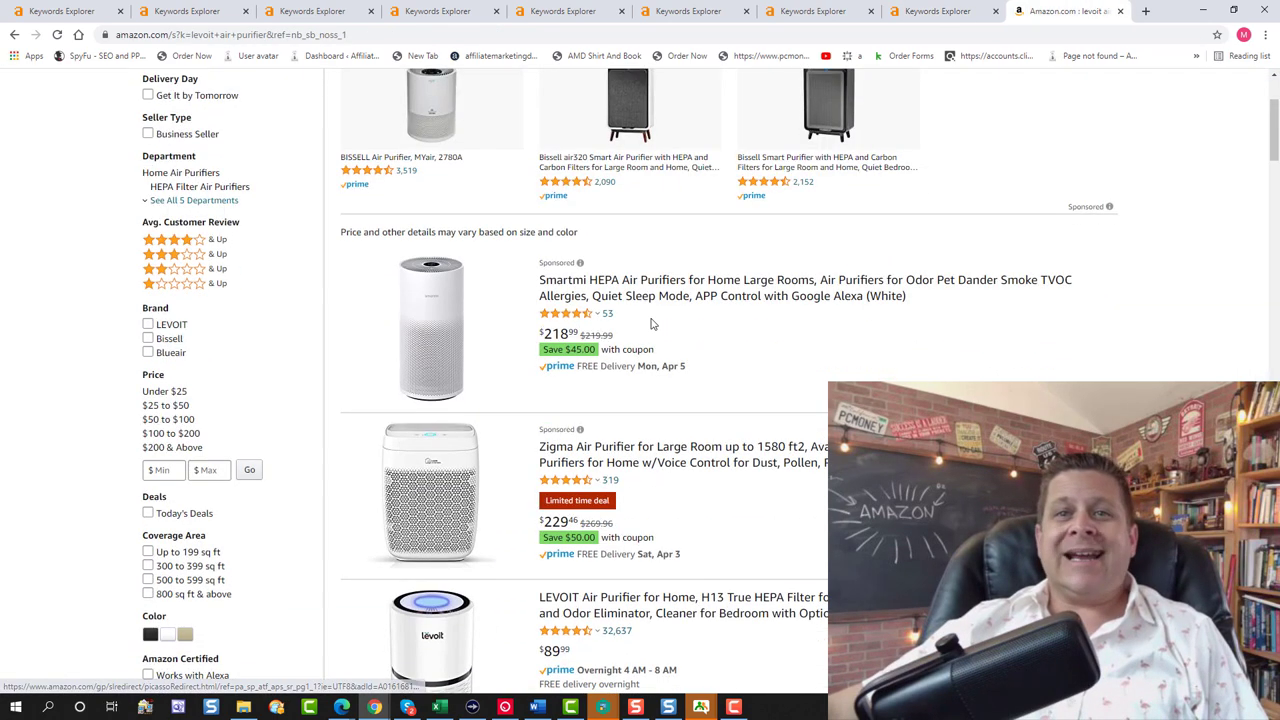
scroll(652, 326, "down", 1)
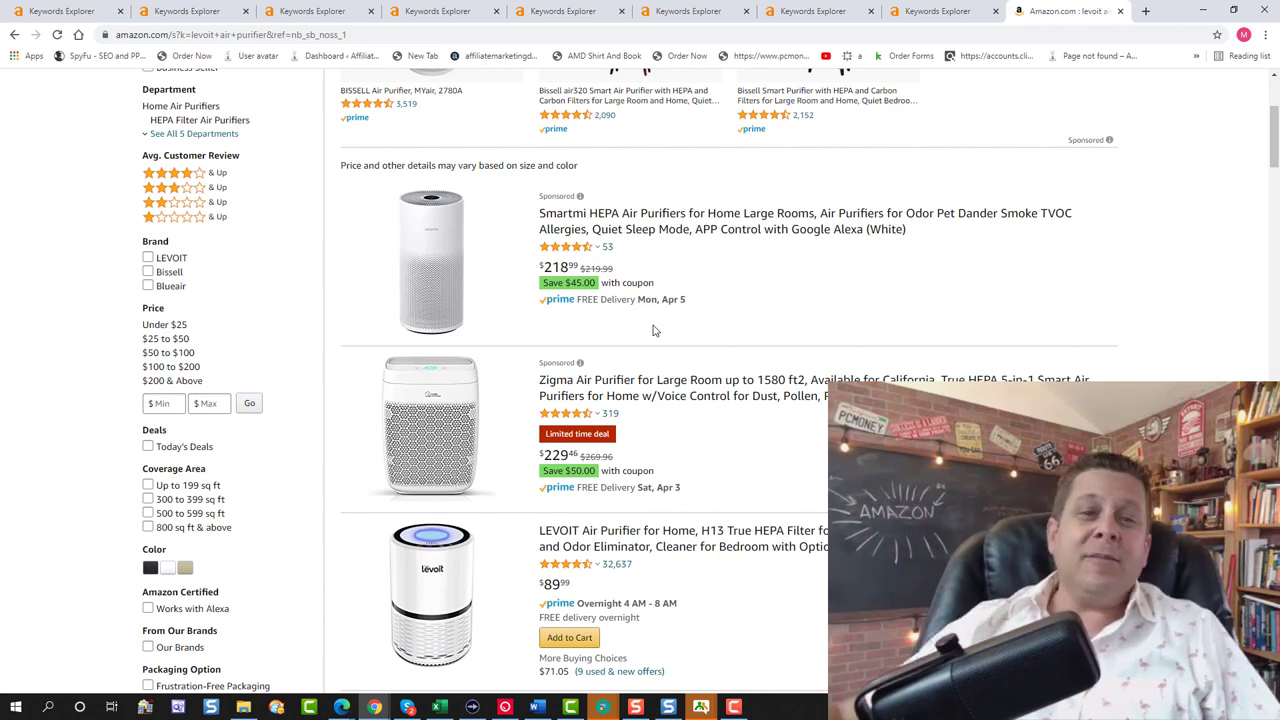
left_click(928, 8)
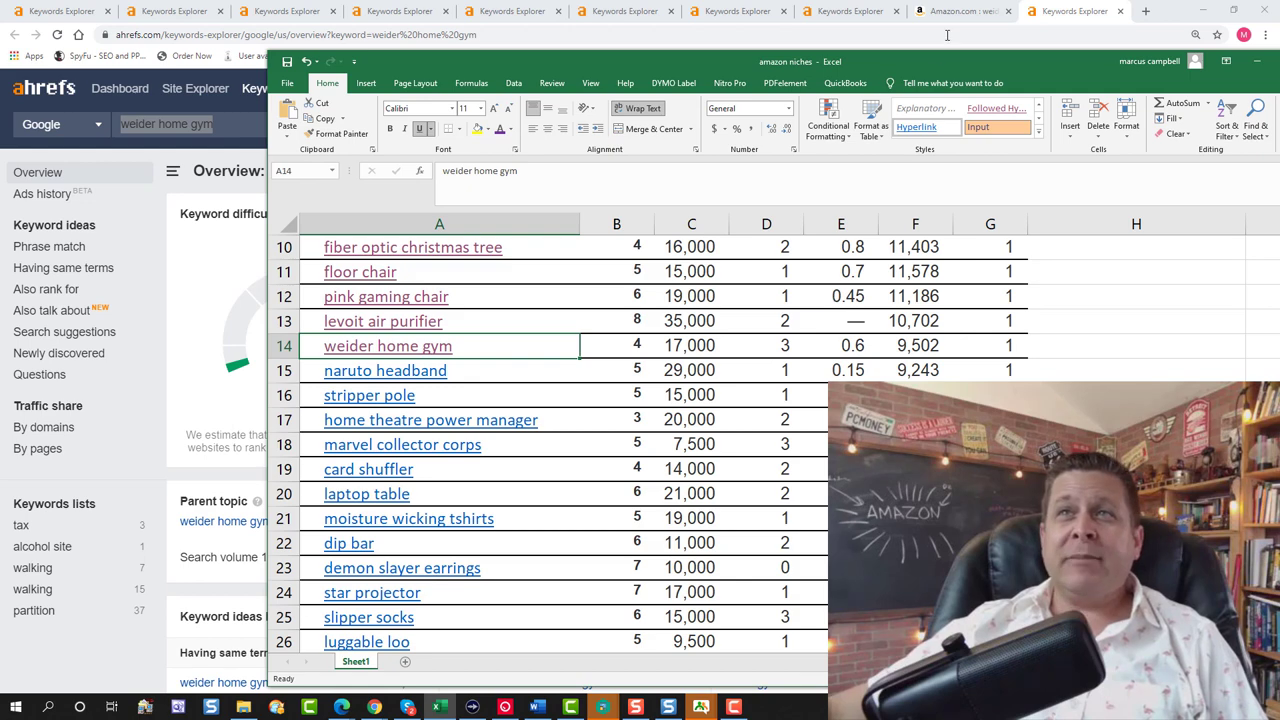
Review the Ahrefs overview and keyword ideas for weider home gym, and browse its Amazon search results down past the editorial recommendations
left_click(1039, 8)
scroll(400, 360, "down", 2)
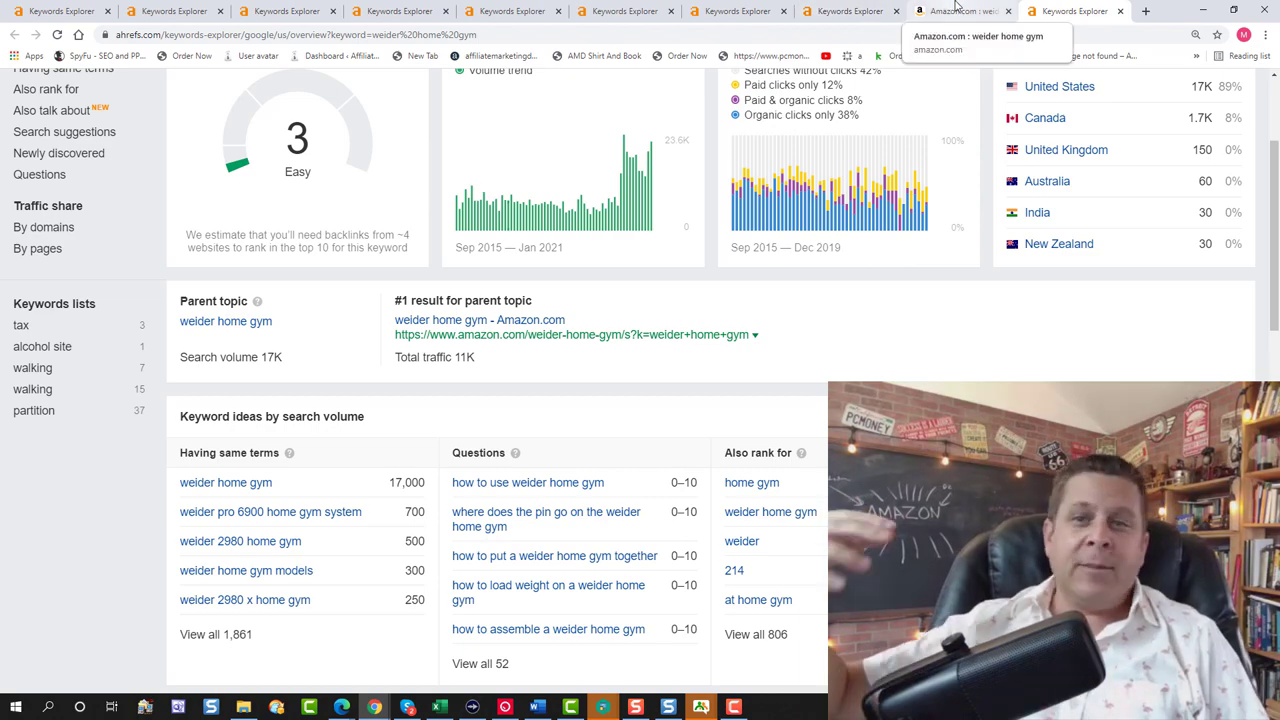
left_click(955, 10)
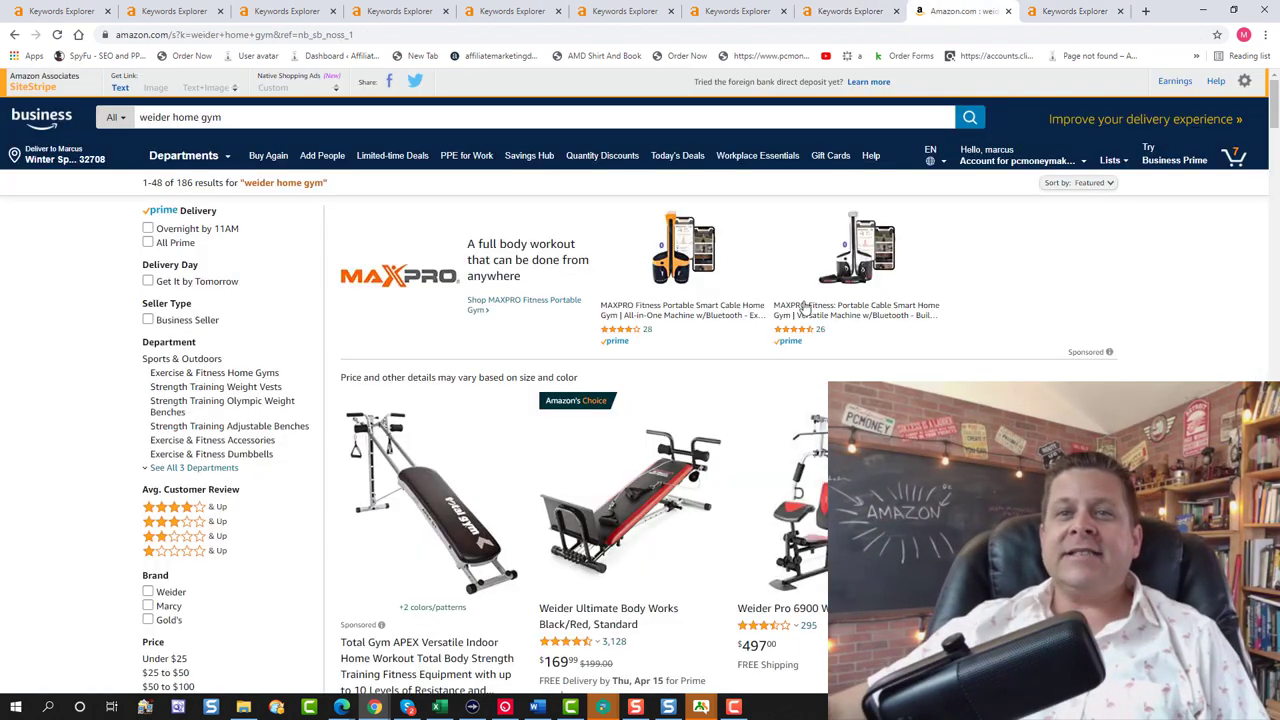
scroll(751, 343, "down", 7)
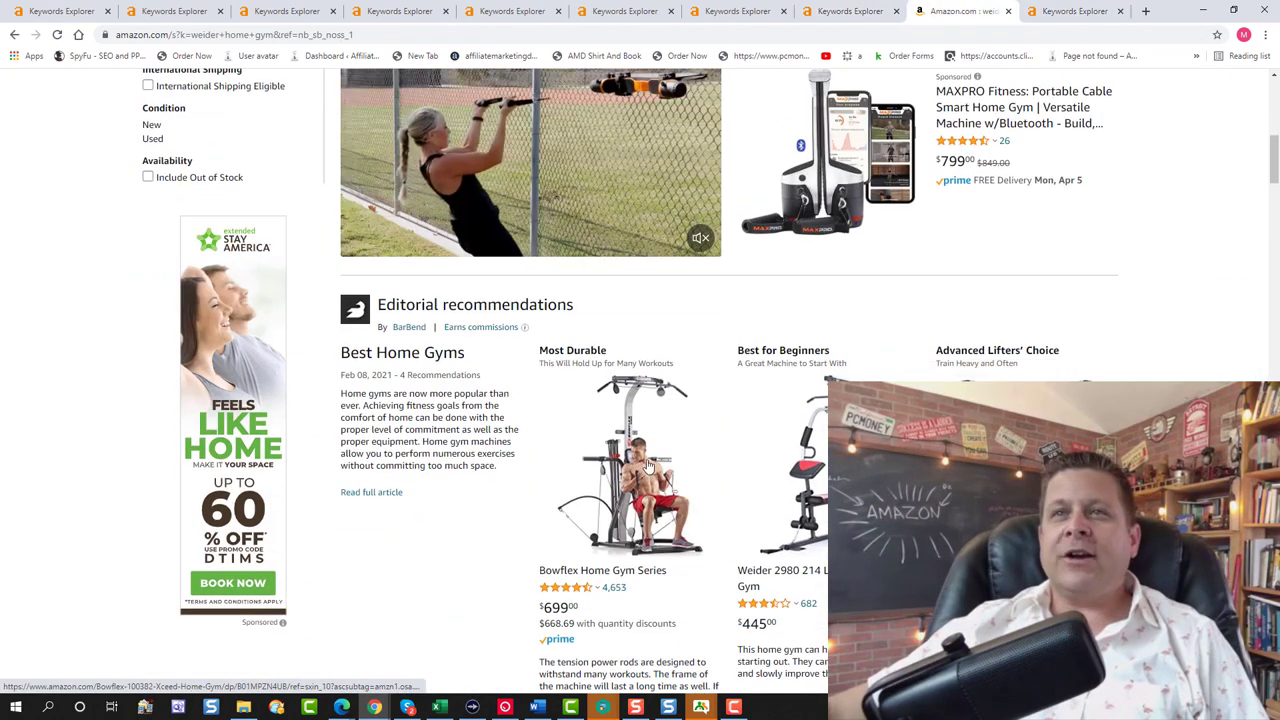
scroll(1080, 345, "down", 6)
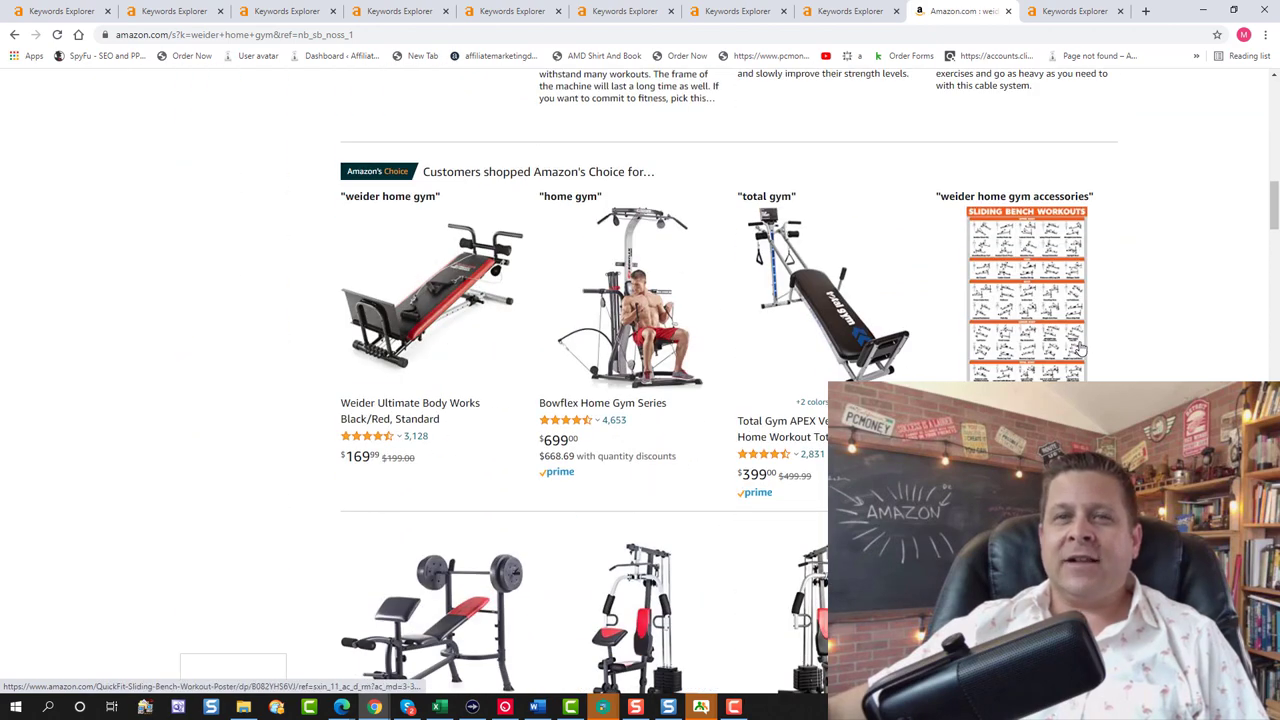
scroll(1030, 300, "down", 2)
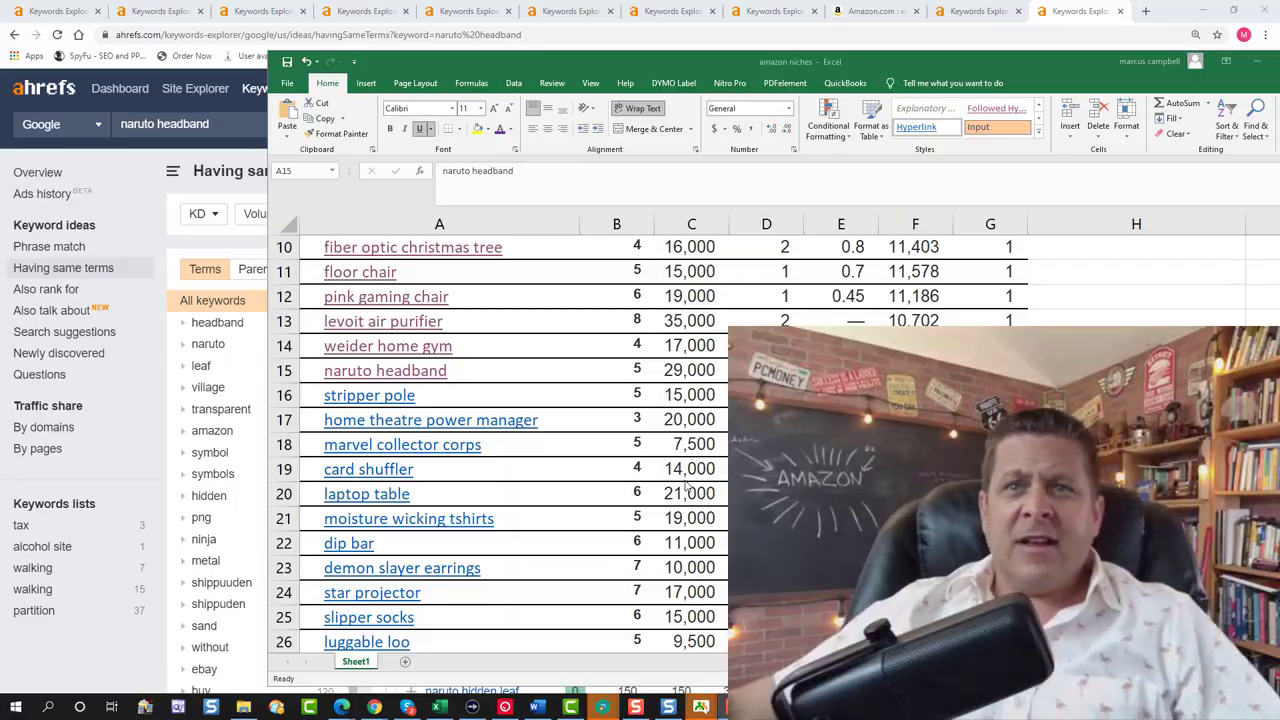
Follow the stripper pole link in the Excel workbook and view its Amazon results and Ahrefs Having same terms list
left_click(397, 397)
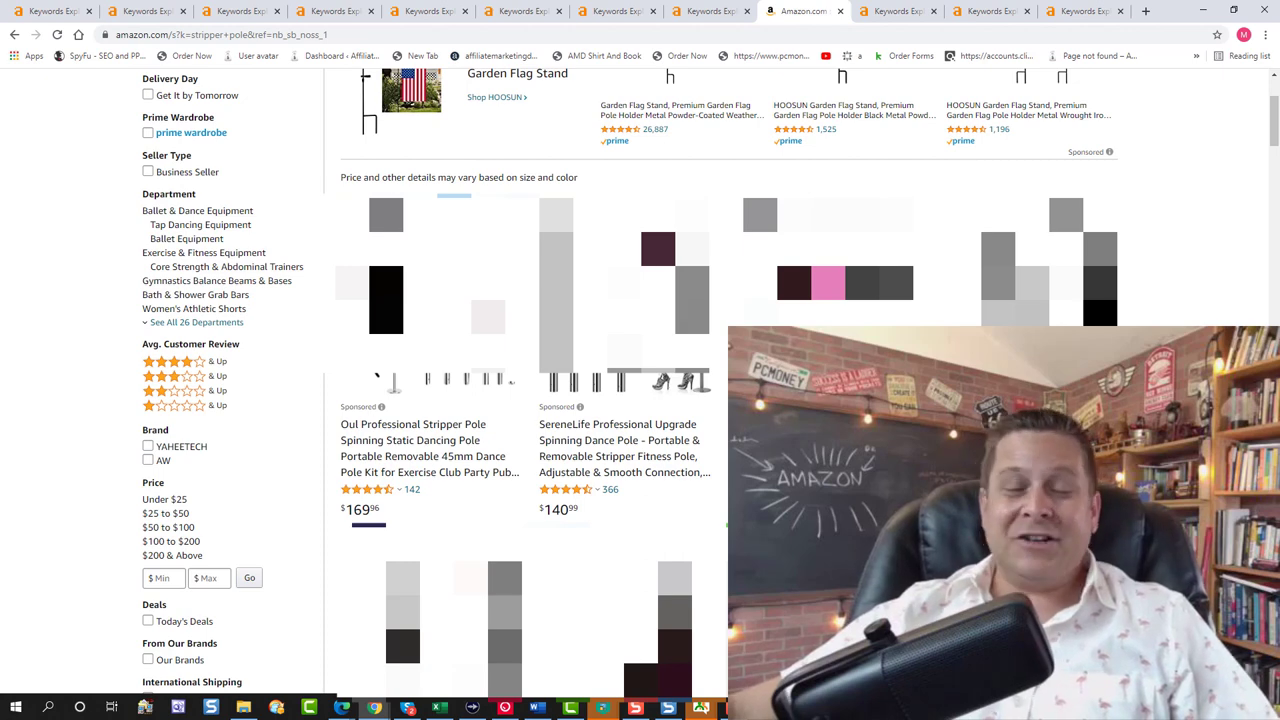
left_click(877, 10)
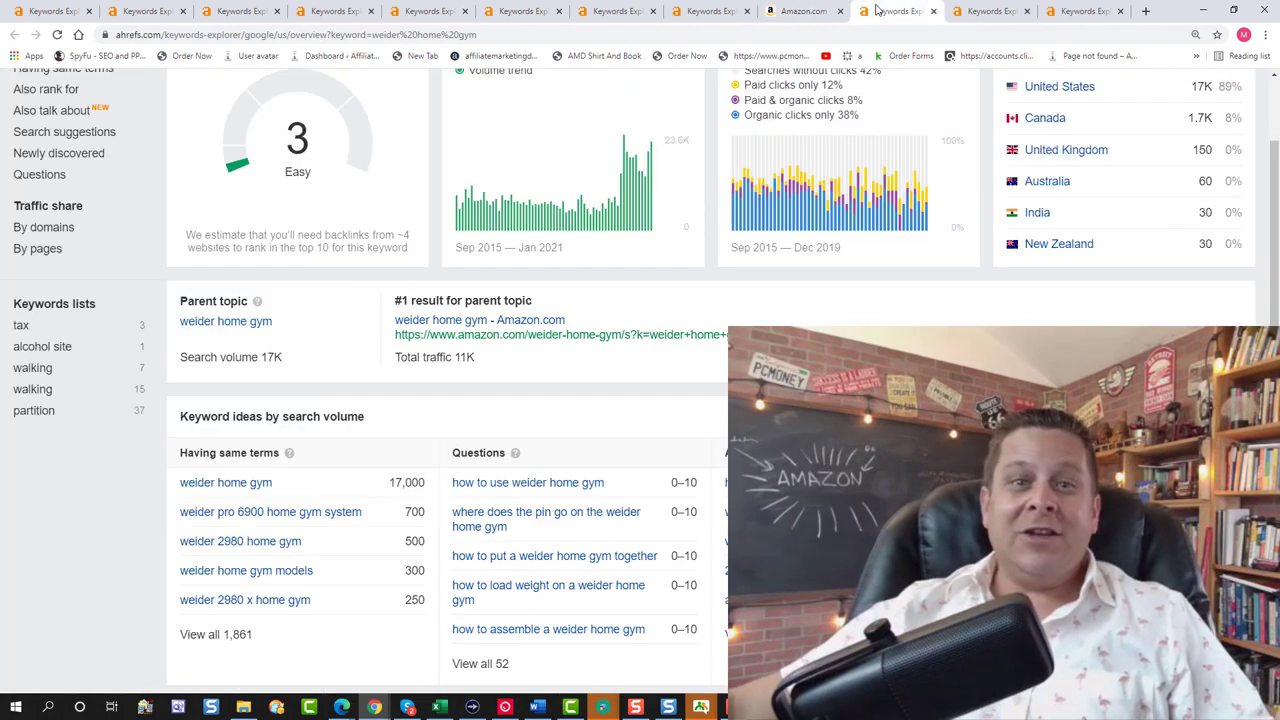
left_click(1116, 10)
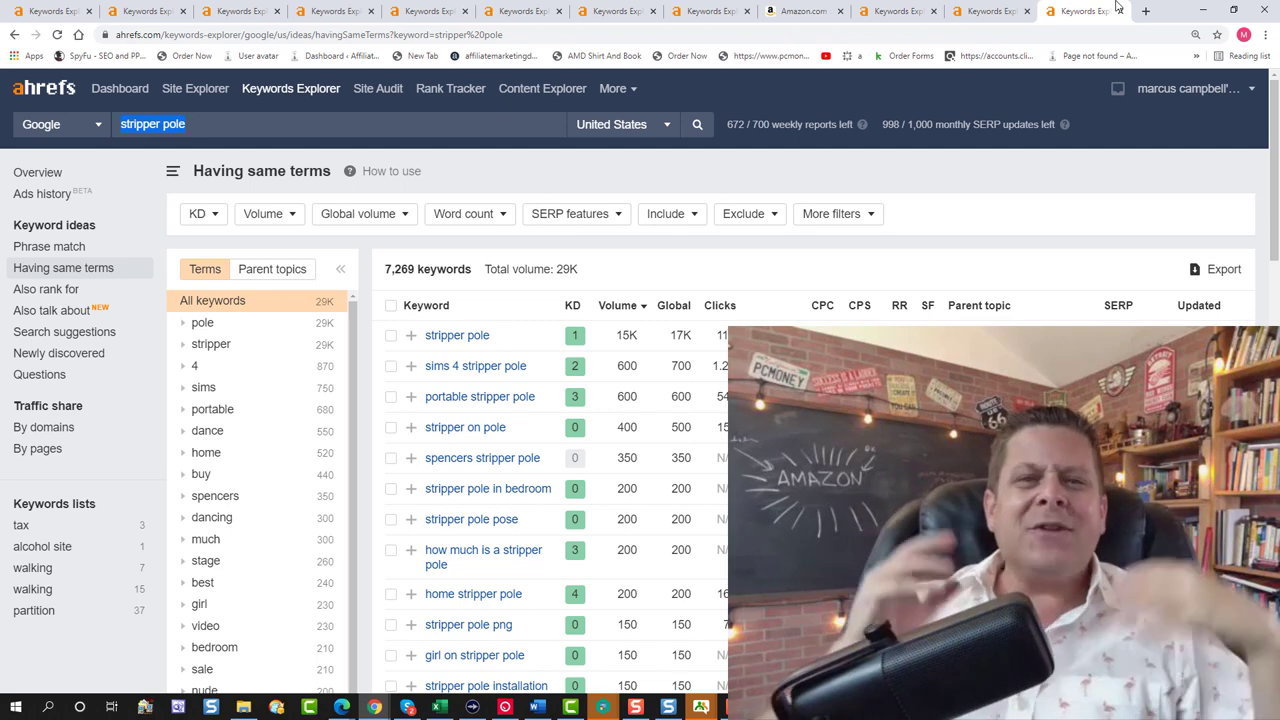
Look through the Alibaba supplier listings for card shuffler, comparing unit prices and minimum orders
key("alt+Tab")
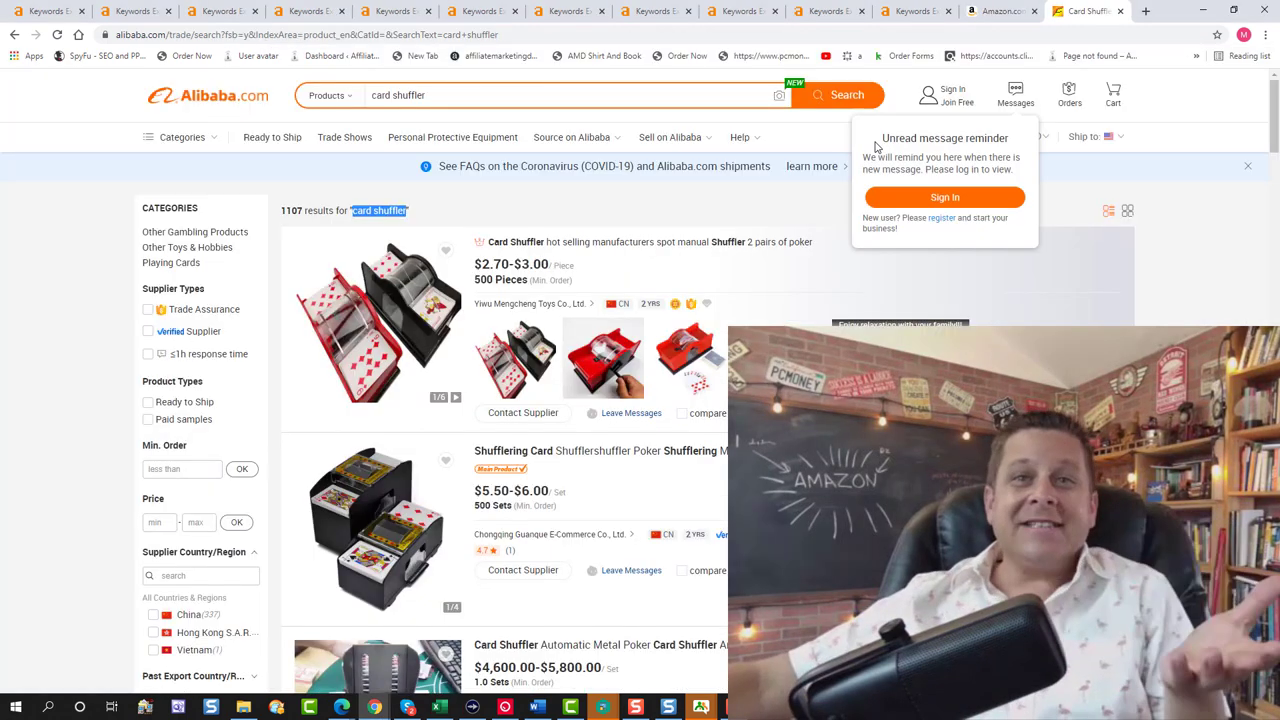
scroll(614, 283, "down", 1)
scroll(614, 283, "down", 5)
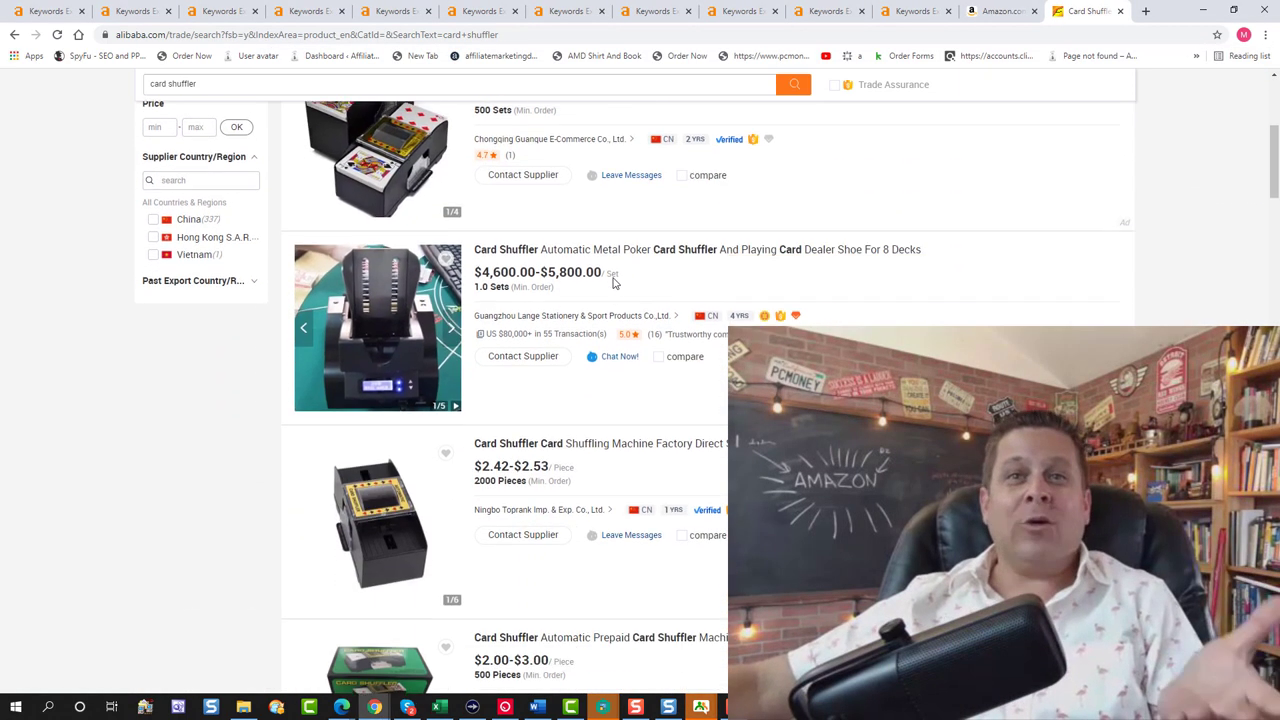
scroll(614, 283, "down", 1)
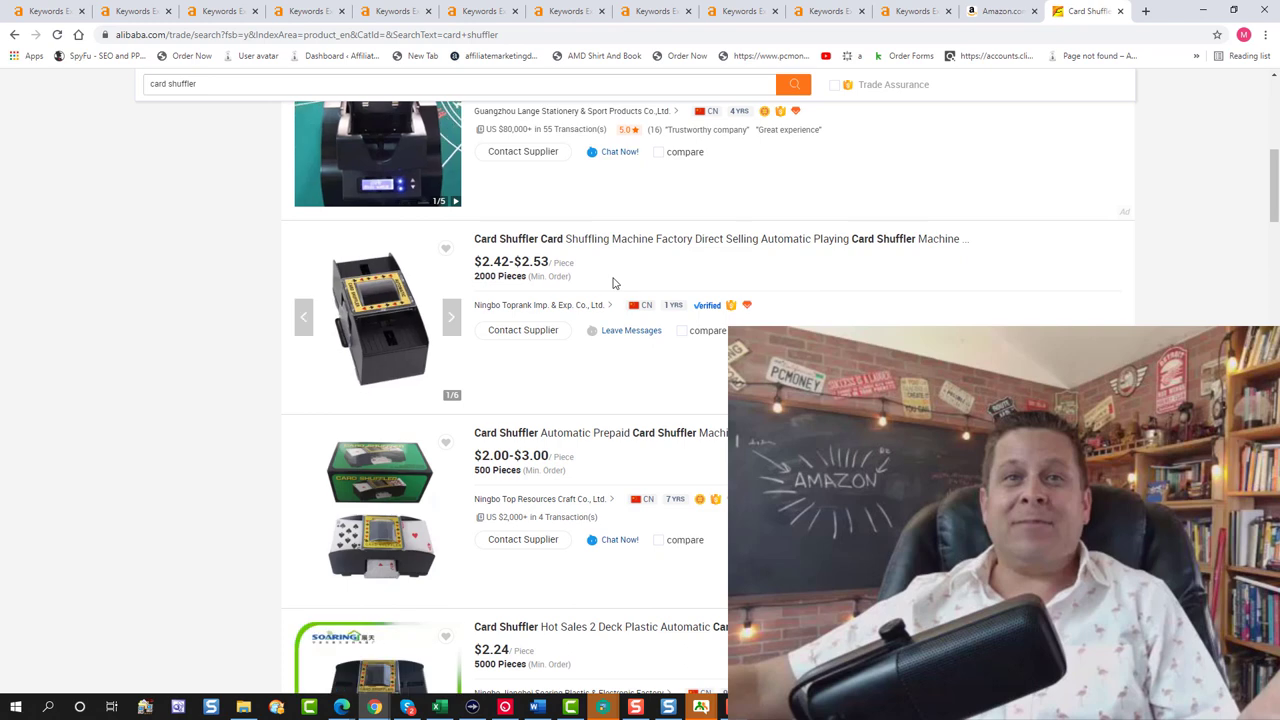
Compare the Amazon results for card shuffler, and return to the Excel niches workbook to check the keyword's volume cell
left_click(1000, 11)
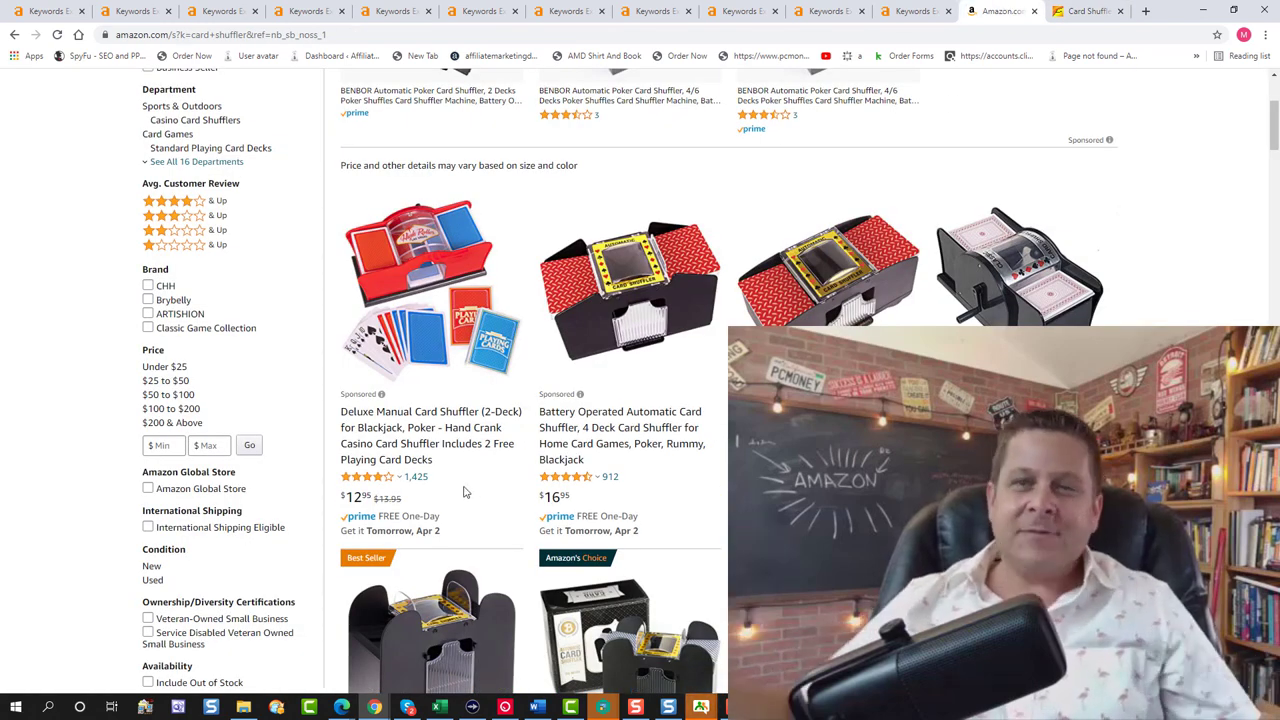
left_click(437, 707)
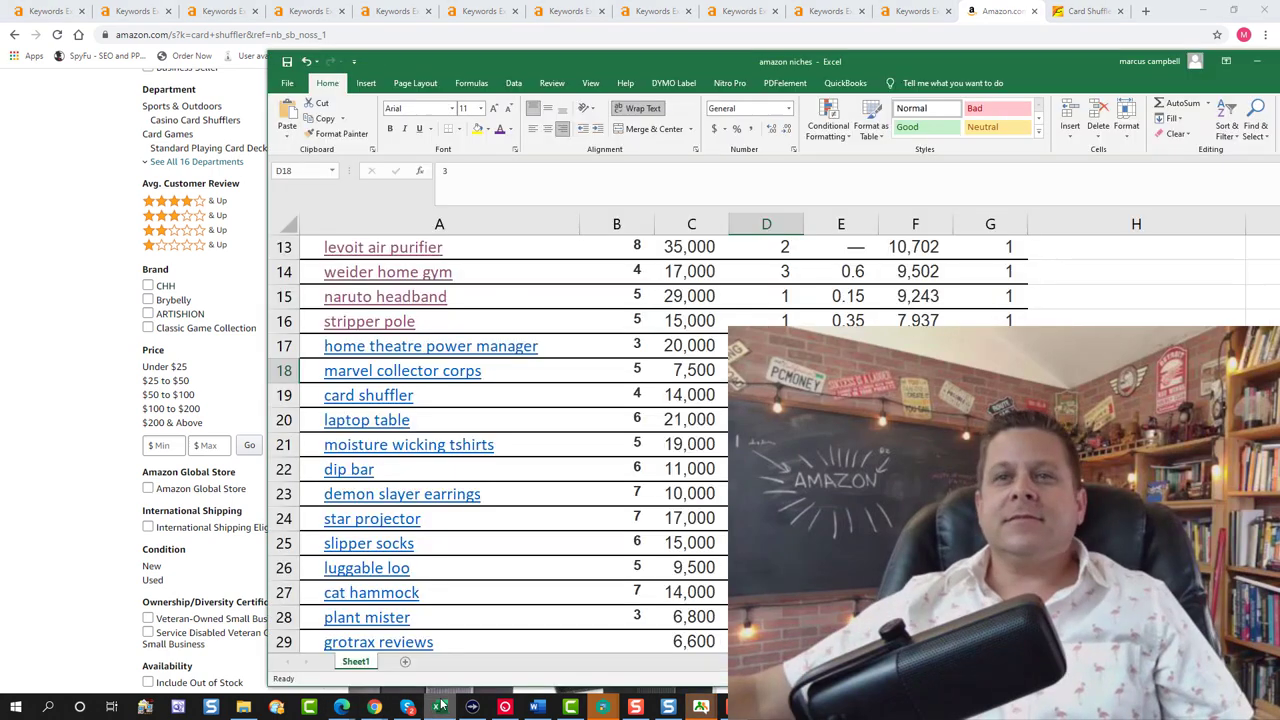
left_click(710, 394)
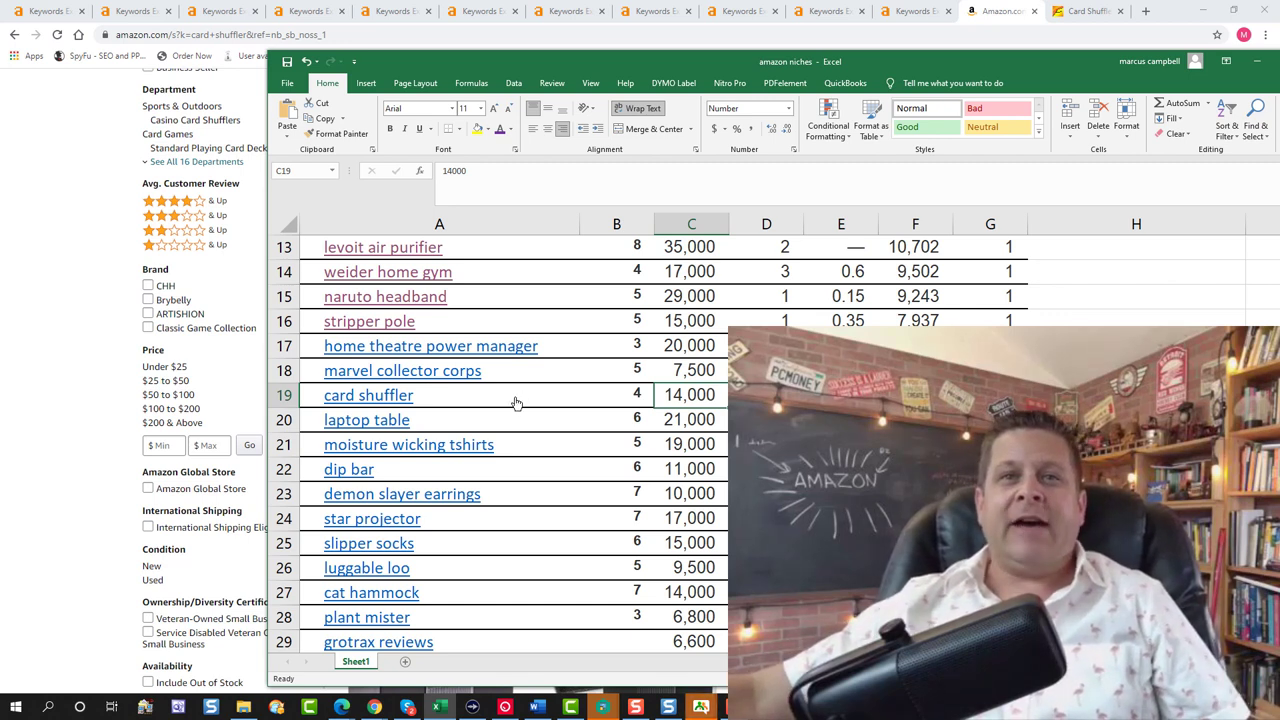
Check the volume cells for laptop table and moisture wicking tshirts, and look further down the niche keyword list to dip bar
left_click(691, 421)
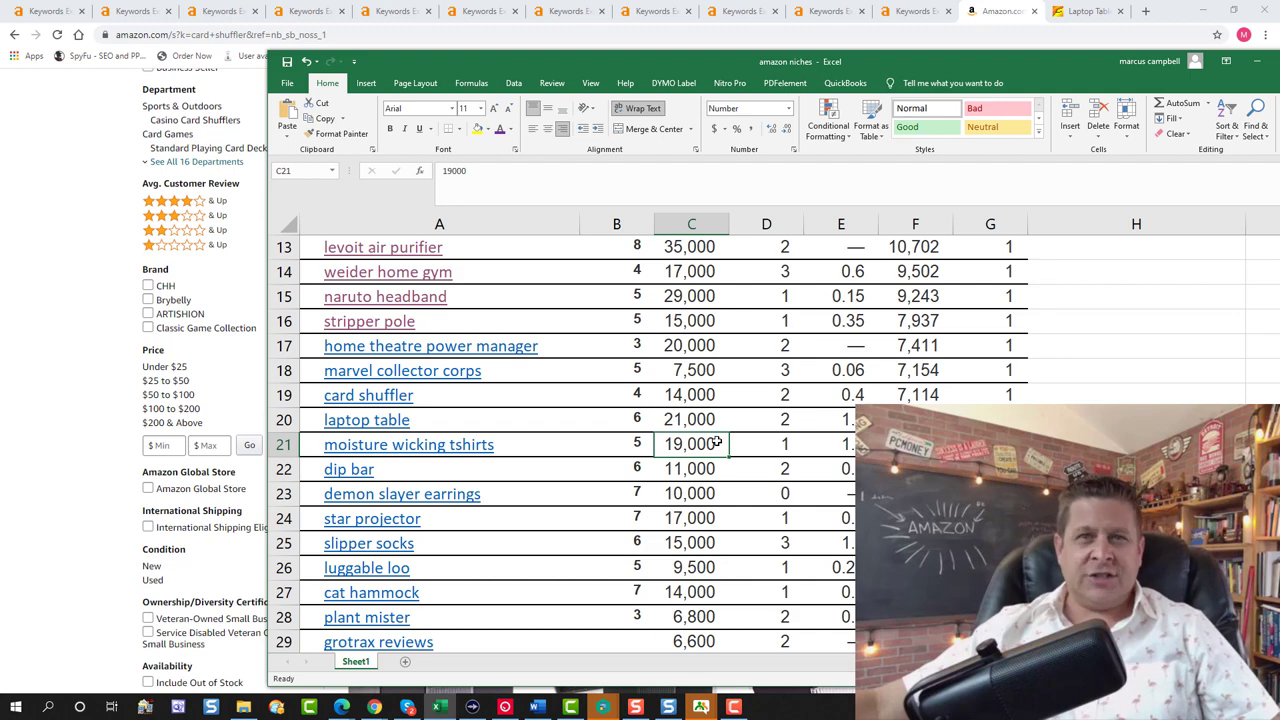
scroll(716, 441, "down", 2)
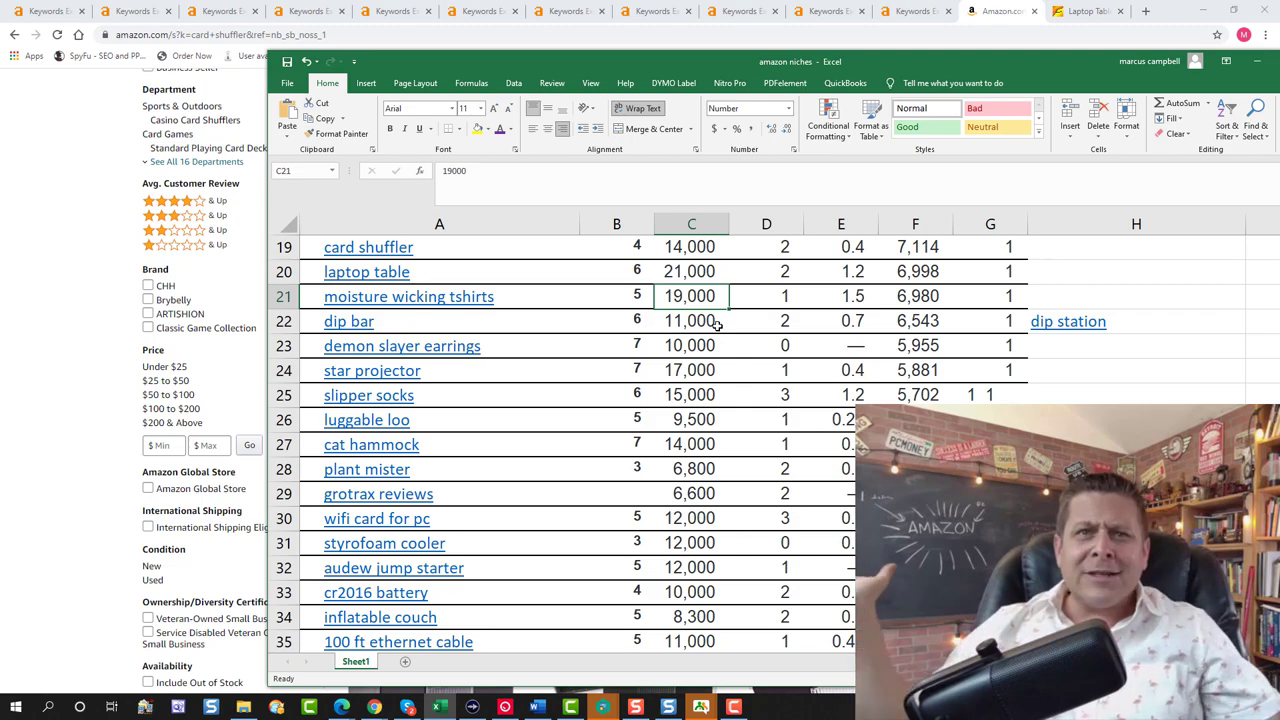
left_click(610, 325)
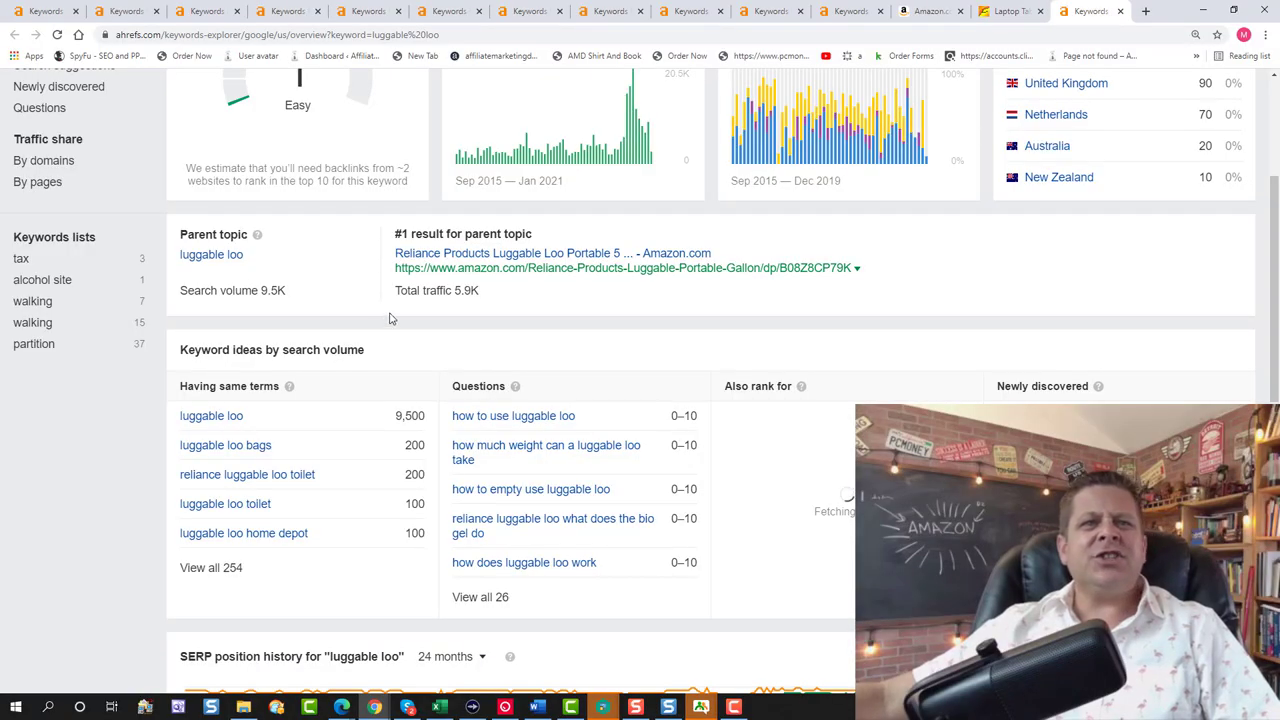
Review the Ahrefs overview for luggable loo and compare it with the keyword's Amazon search results
scroll(390, 318, "up", 3)
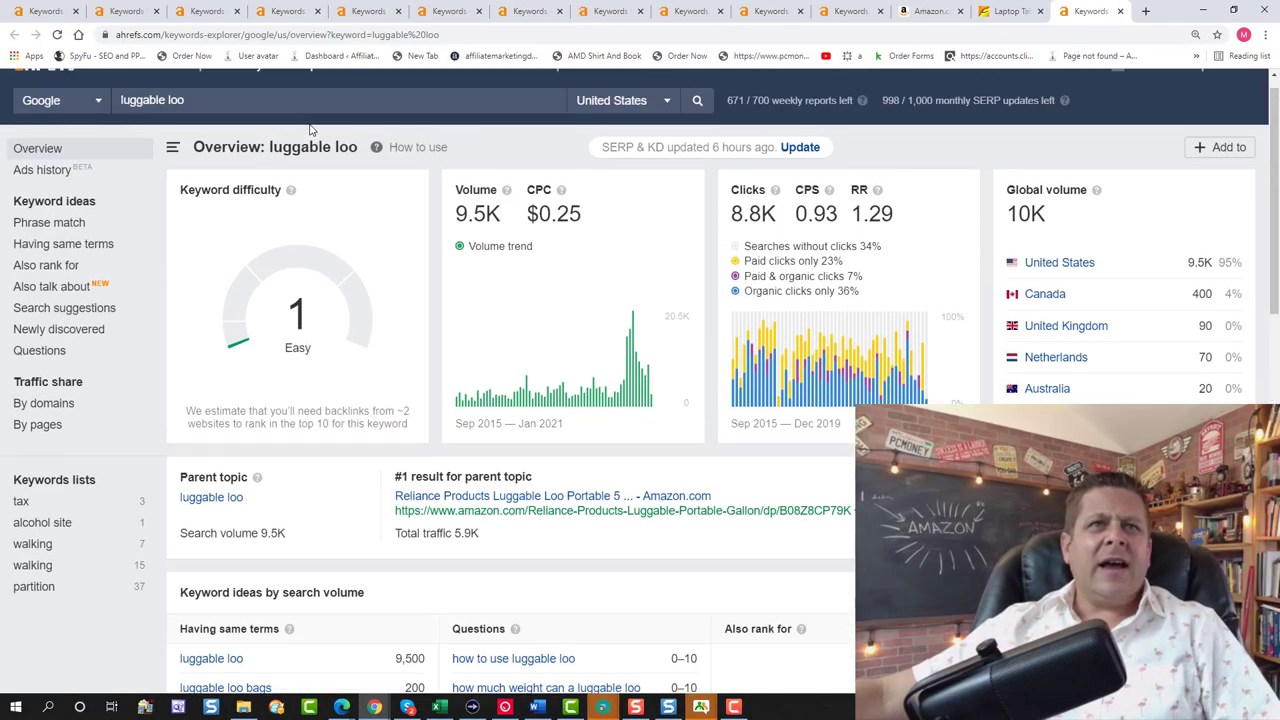
left_click(935, 11)
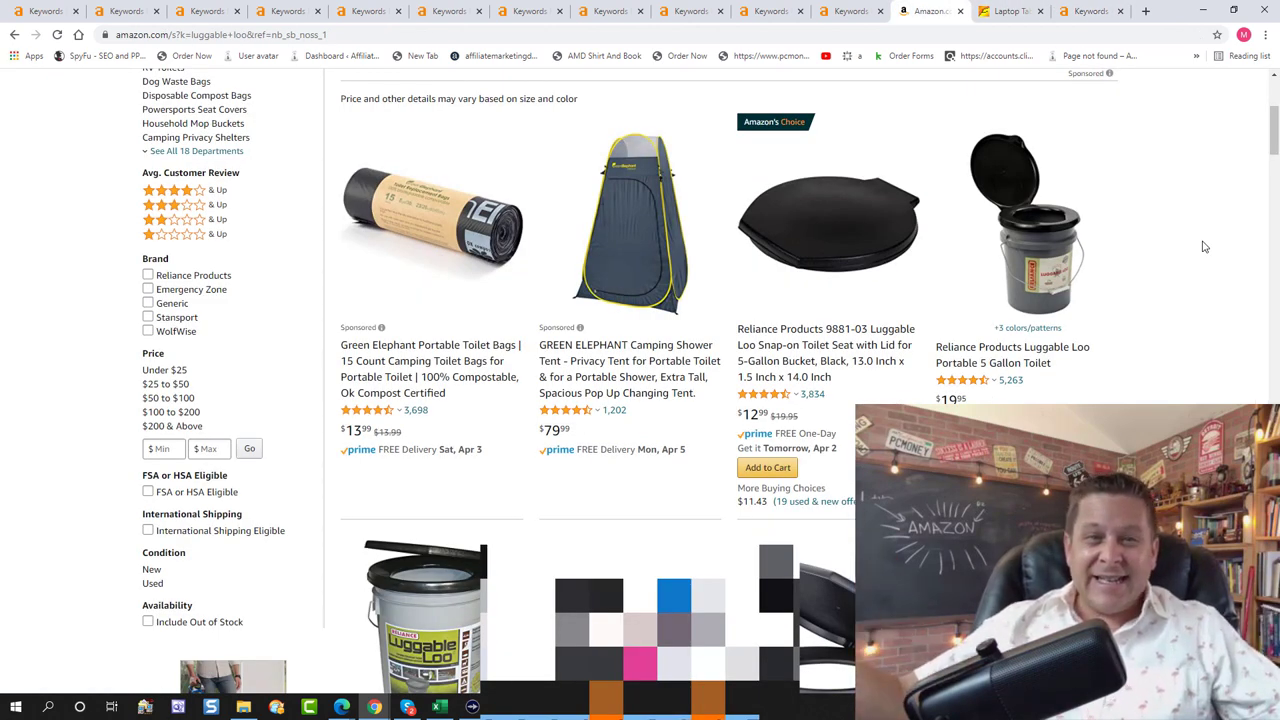
left_click(1090, 11)
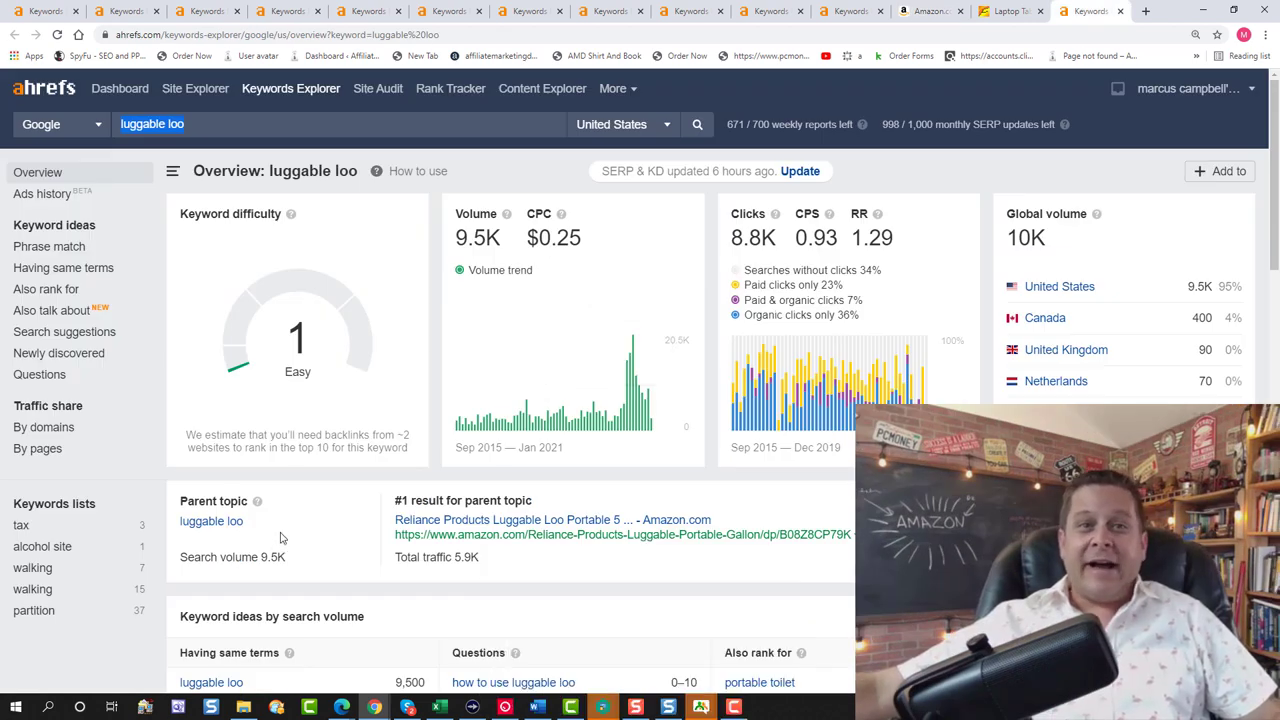
scroll(280, 538, "down", 2)
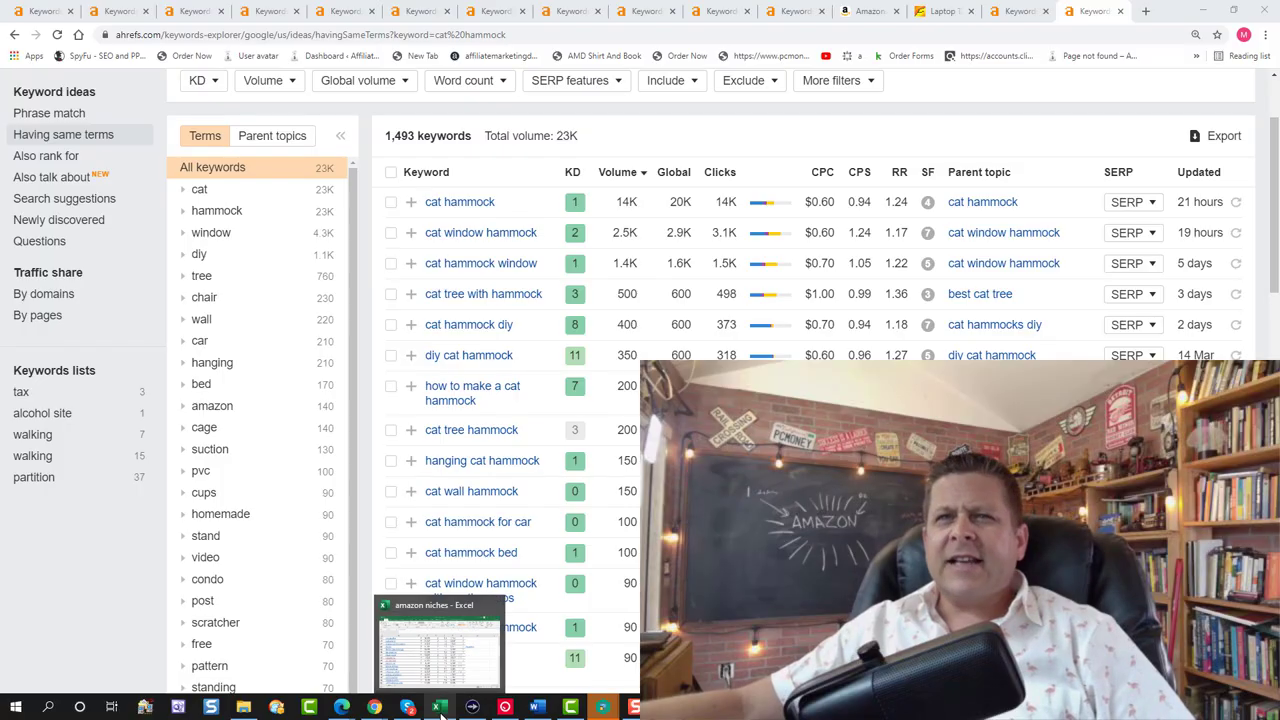
Look through the Ahrefs Having same terms list for cat hammock and browse its Amazon search results
left_click(492, 605)
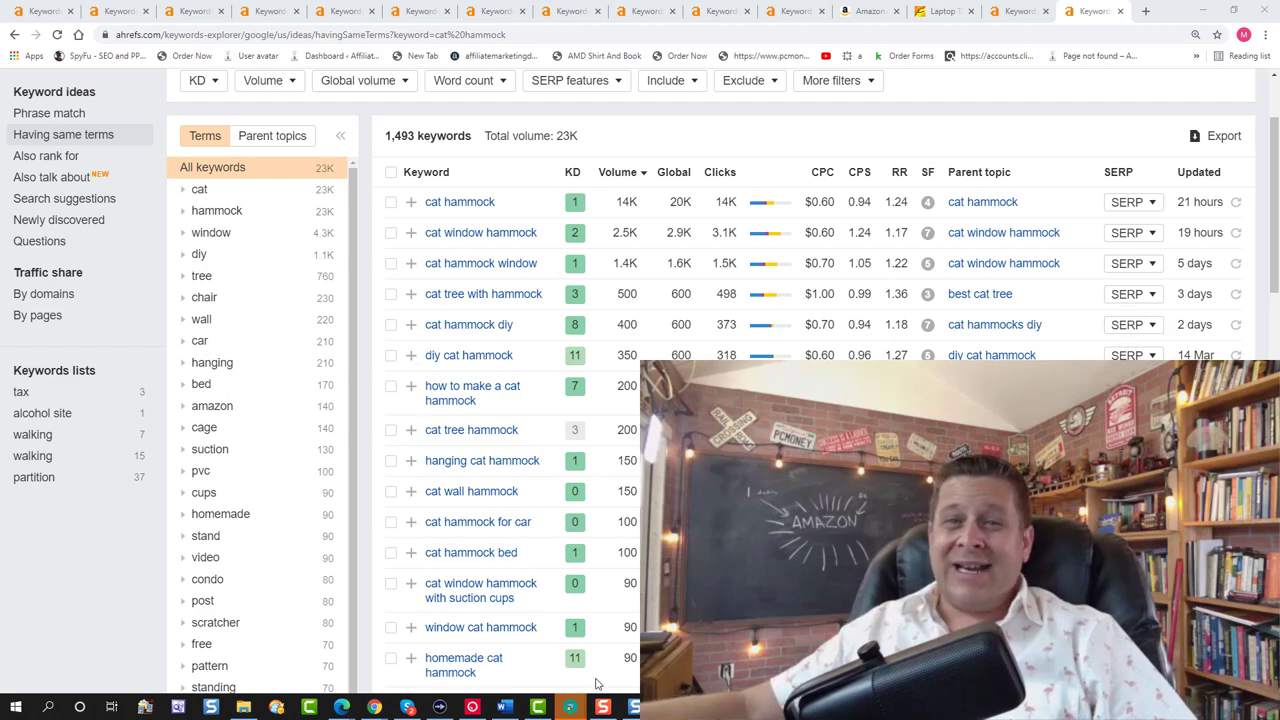
scroll(626, 623, "down", 3)
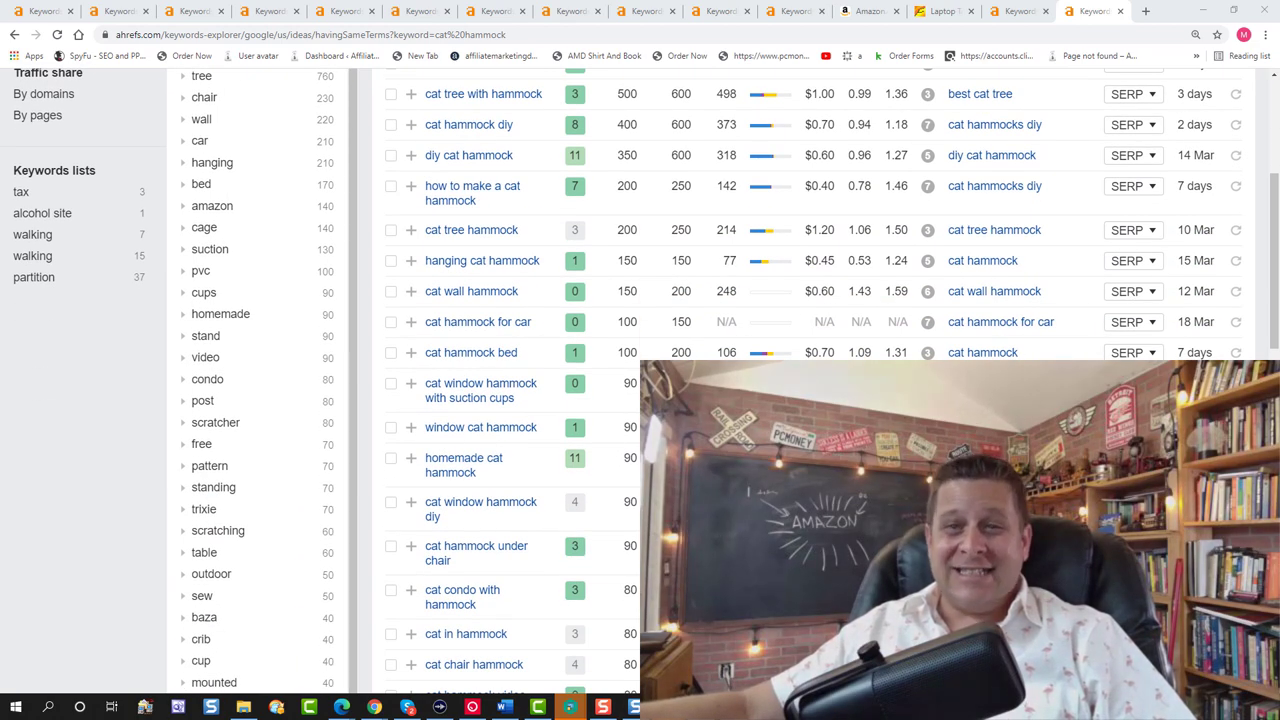
scroll(640, 380, "up", 5)
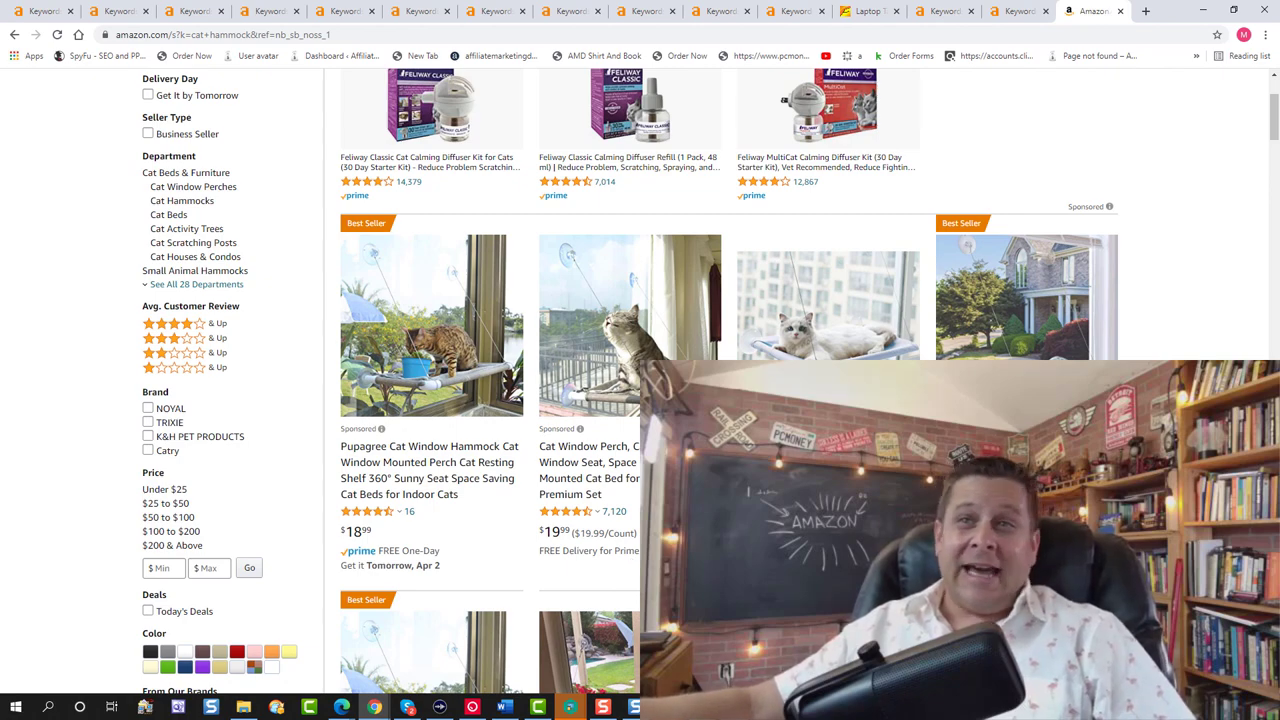
scroll(640, 380, "down", 2)
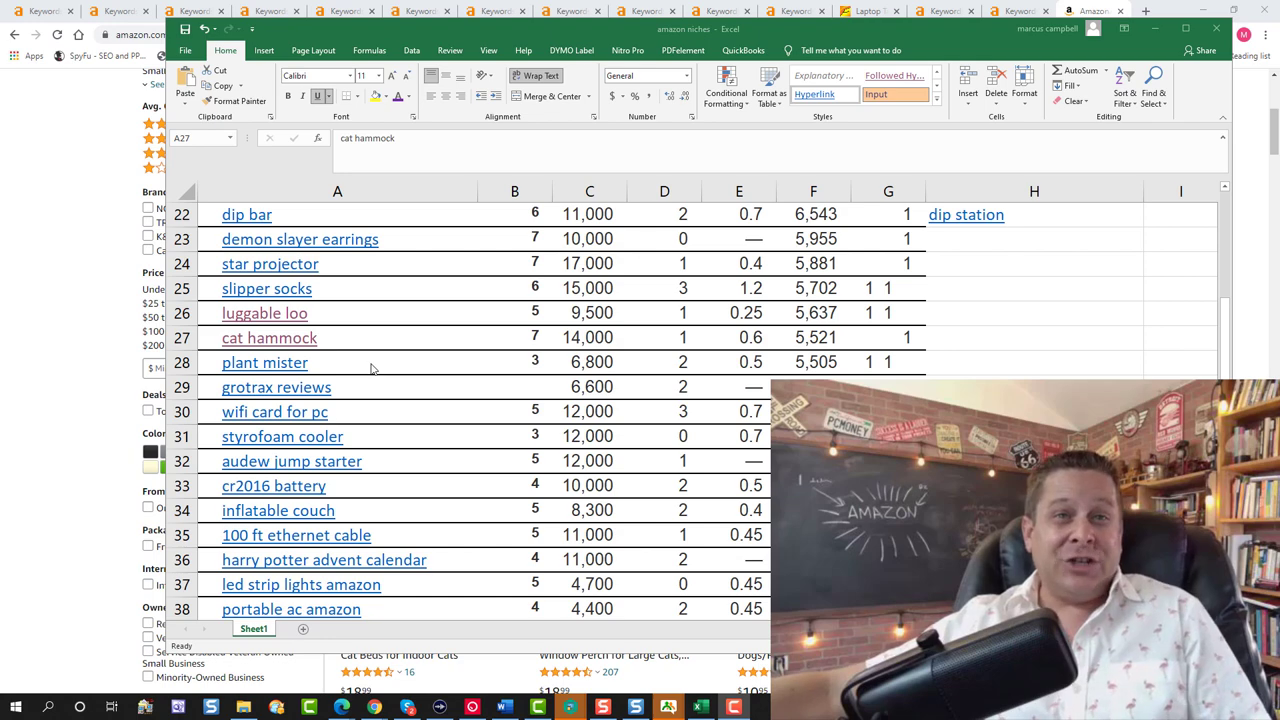
Follow the plant mister link in the workbook, review its Ahrefs keyword ideas, and search Amazon for plant mister
left_click(297, 366)
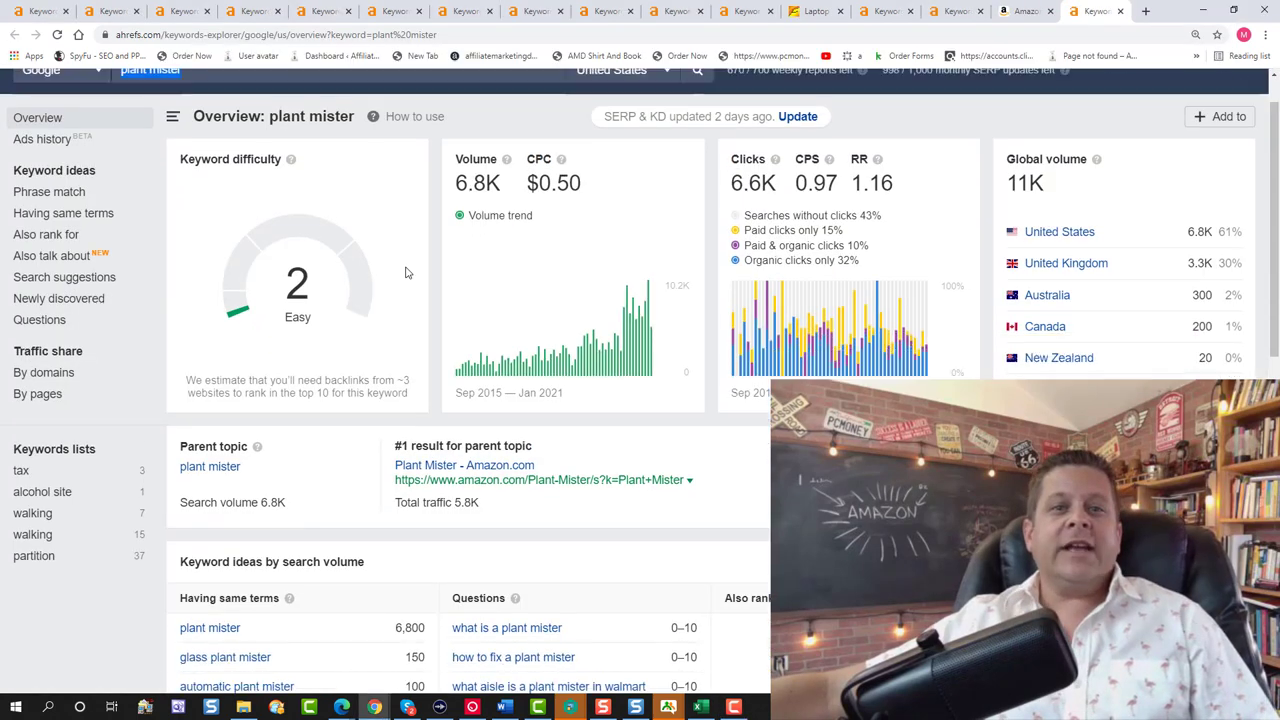
scroll(395, 397, "down", 3)
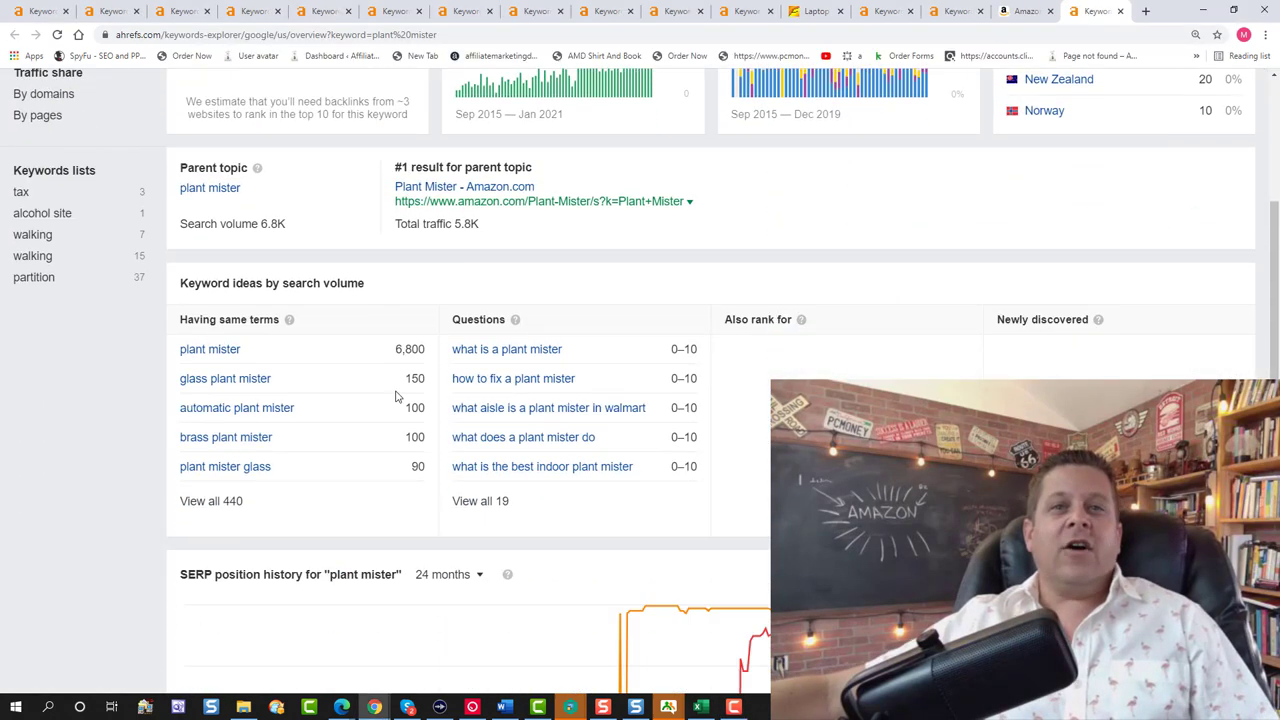
left_click(1012, 11)
triple_click(424, 121)
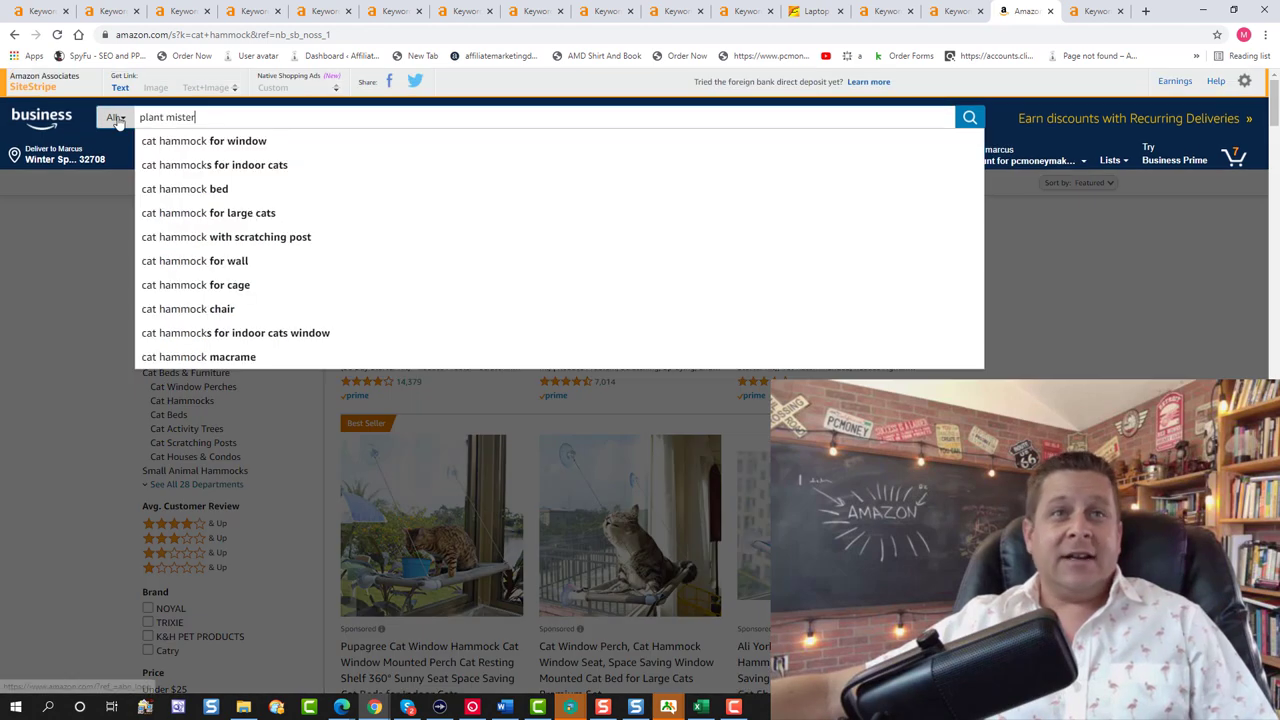
type("plant mister")
key("Return")
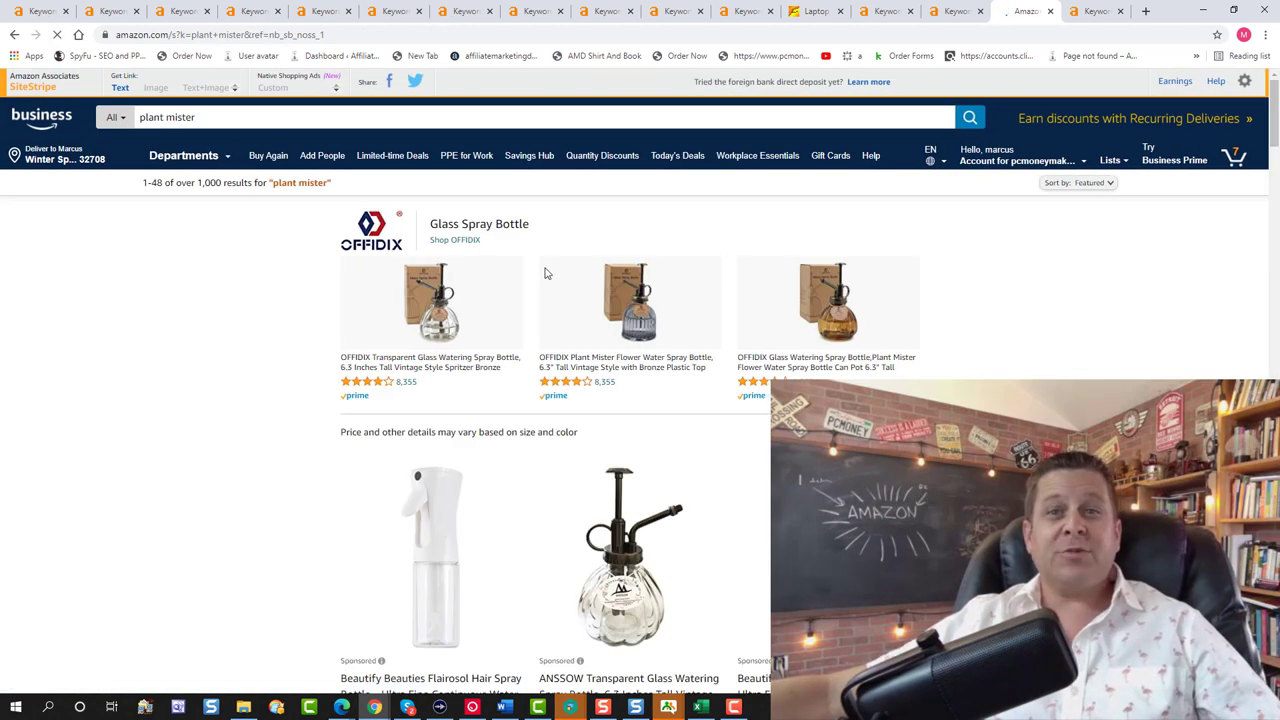
Compare the plant mister prices in the Amazon results with the Alibaba supplier listings
scroll(546, 271, "down", 3)
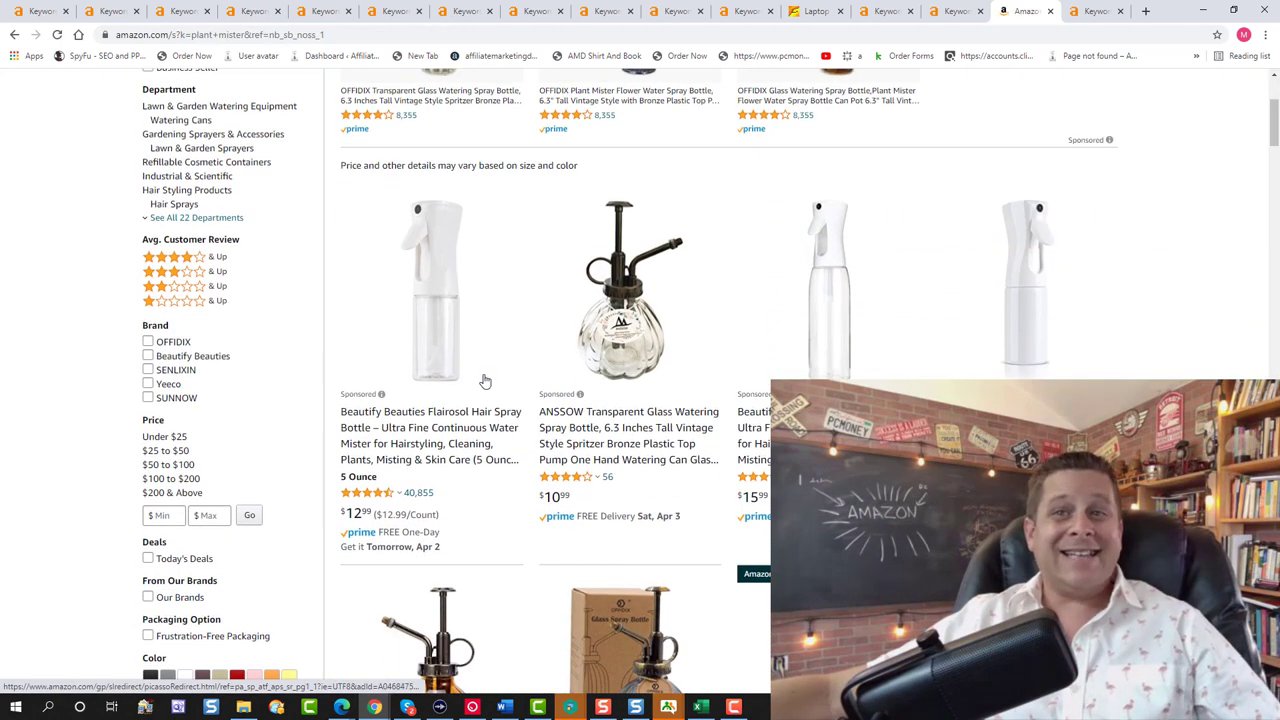
scroll(837, 355, "down", 3)
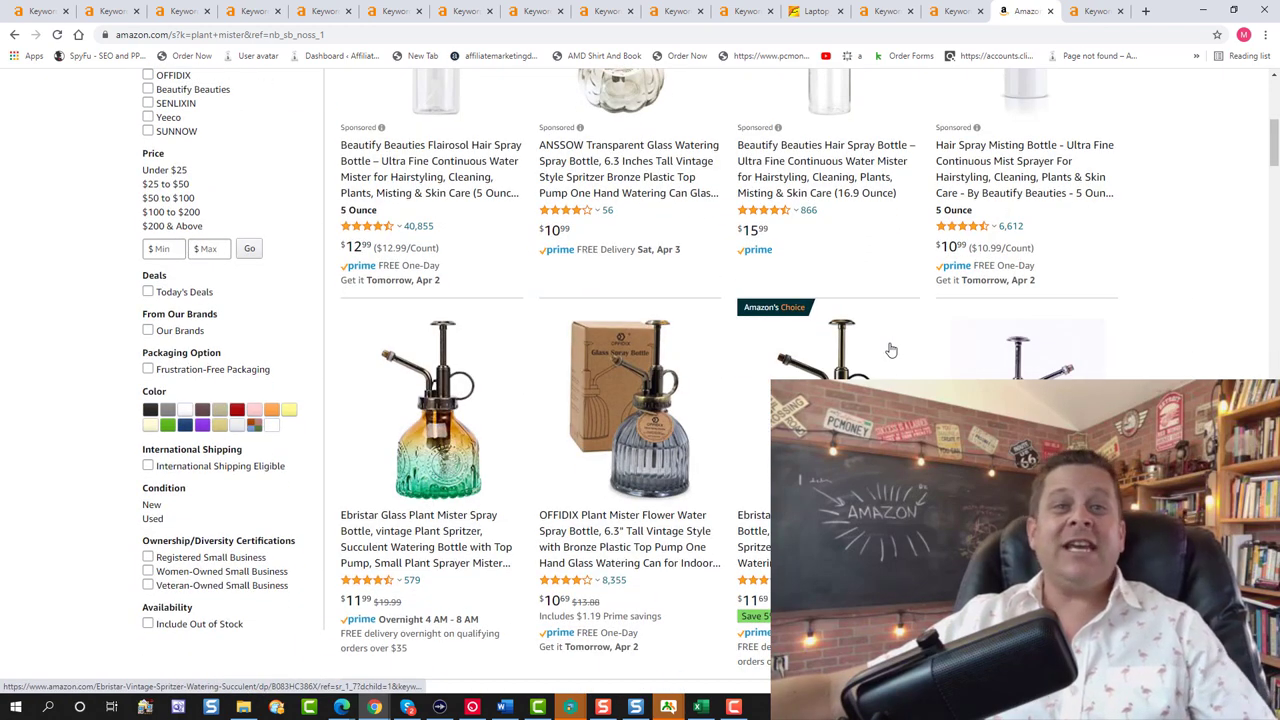
key("ctrl+shift+Tab")
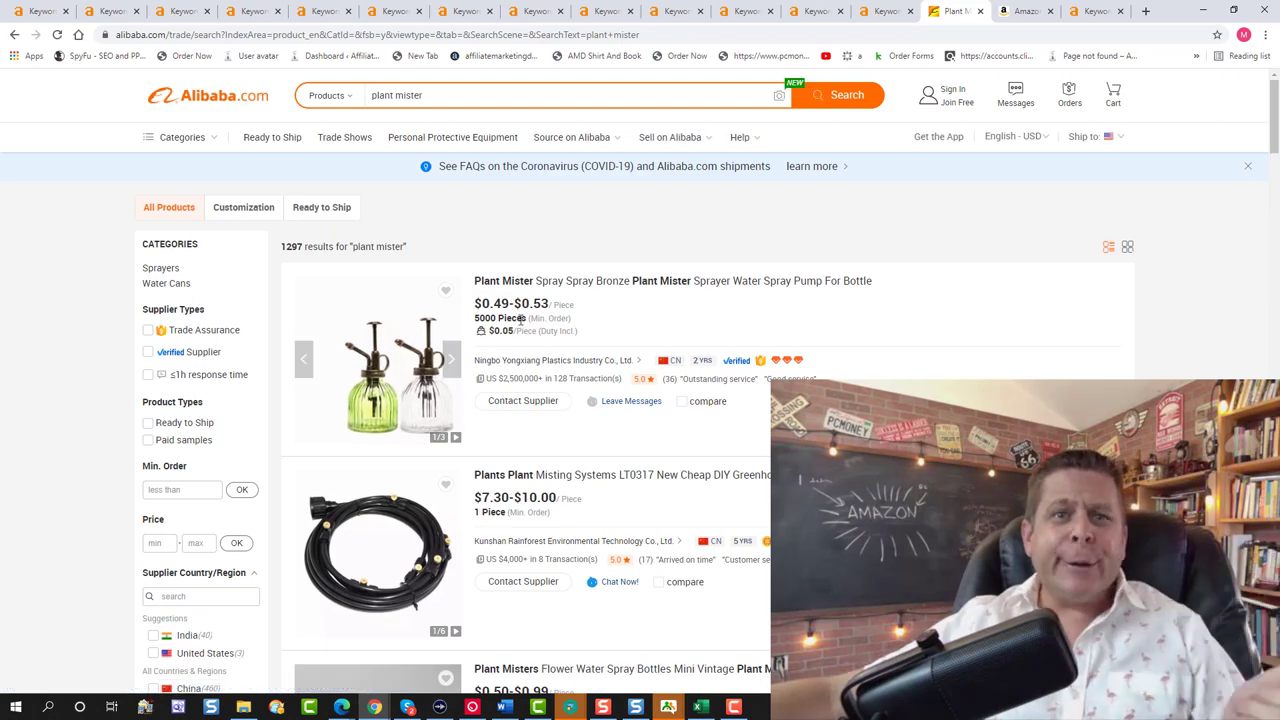
key("ctrl+Tab")
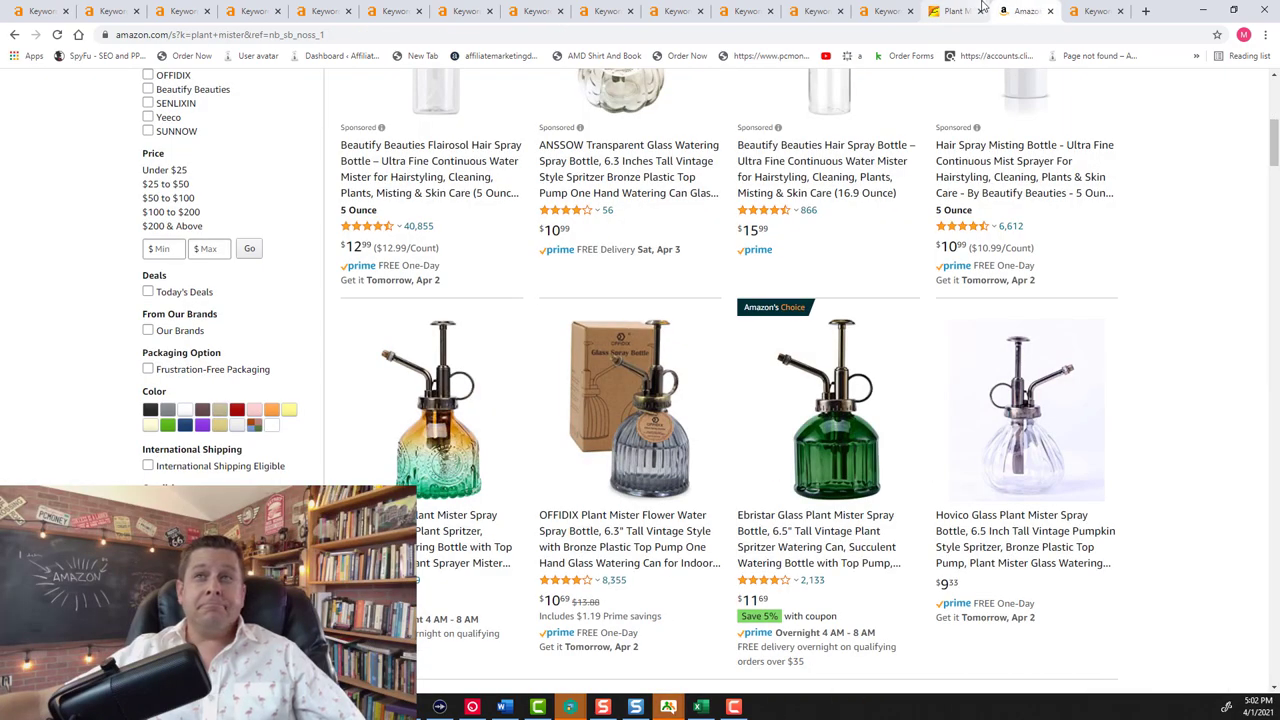
left_click(958, 11)
key("ctrl+Tab")
left_click(975, 10)
Follow the styrofoam cooler link in the Excel workbook, review its Ahrefs keyword ideas, and search Amazon for styrofoam cooler
key("alt+Tab")
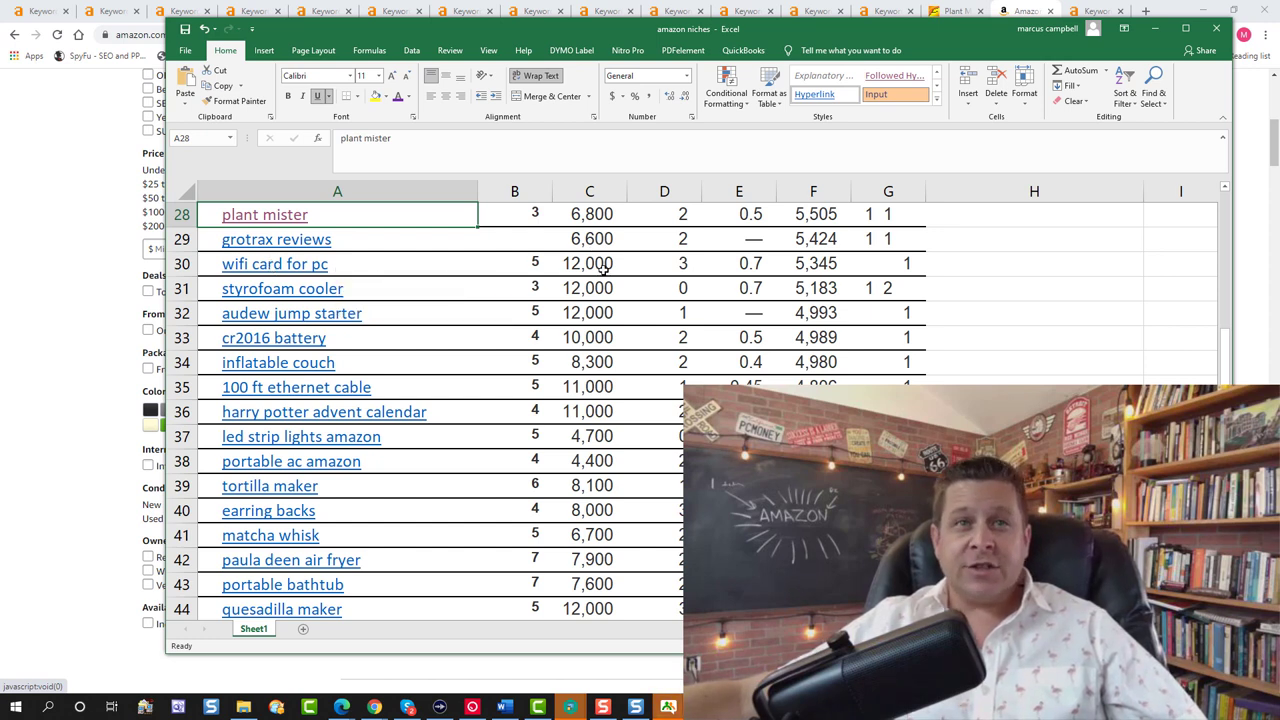
left_click(312, 291)
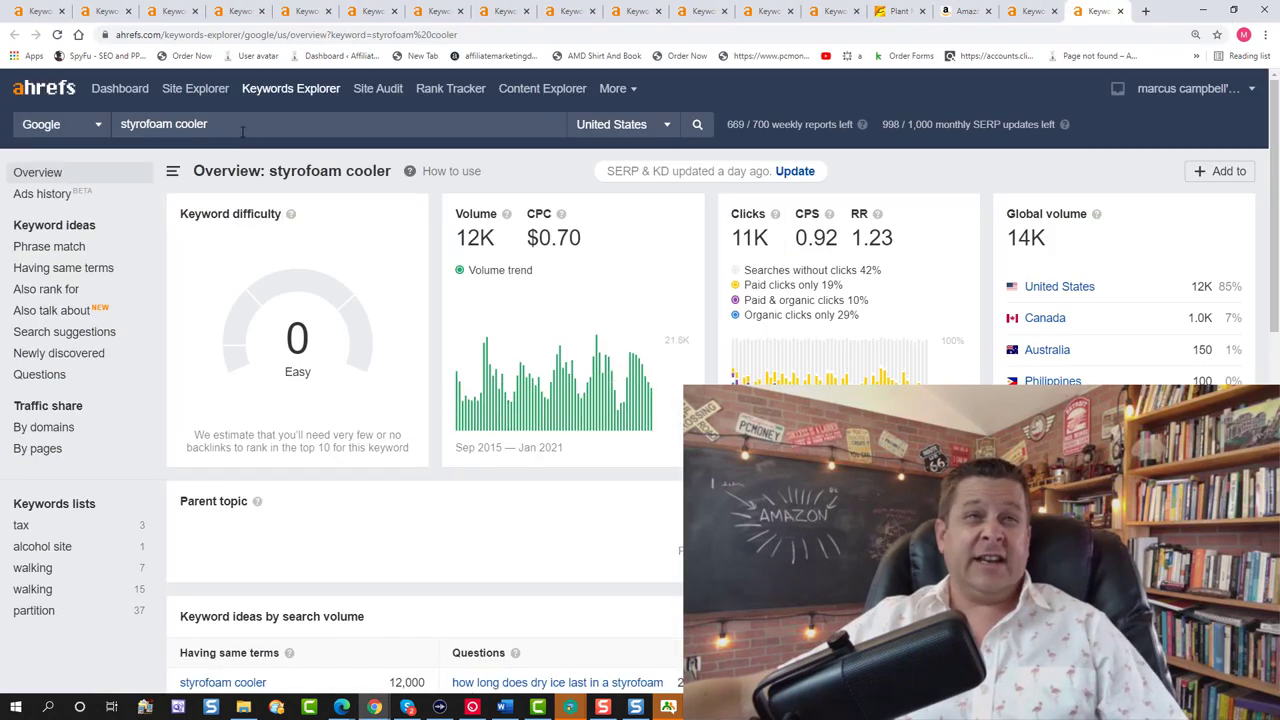
scroll(460, 320, "down", 3)
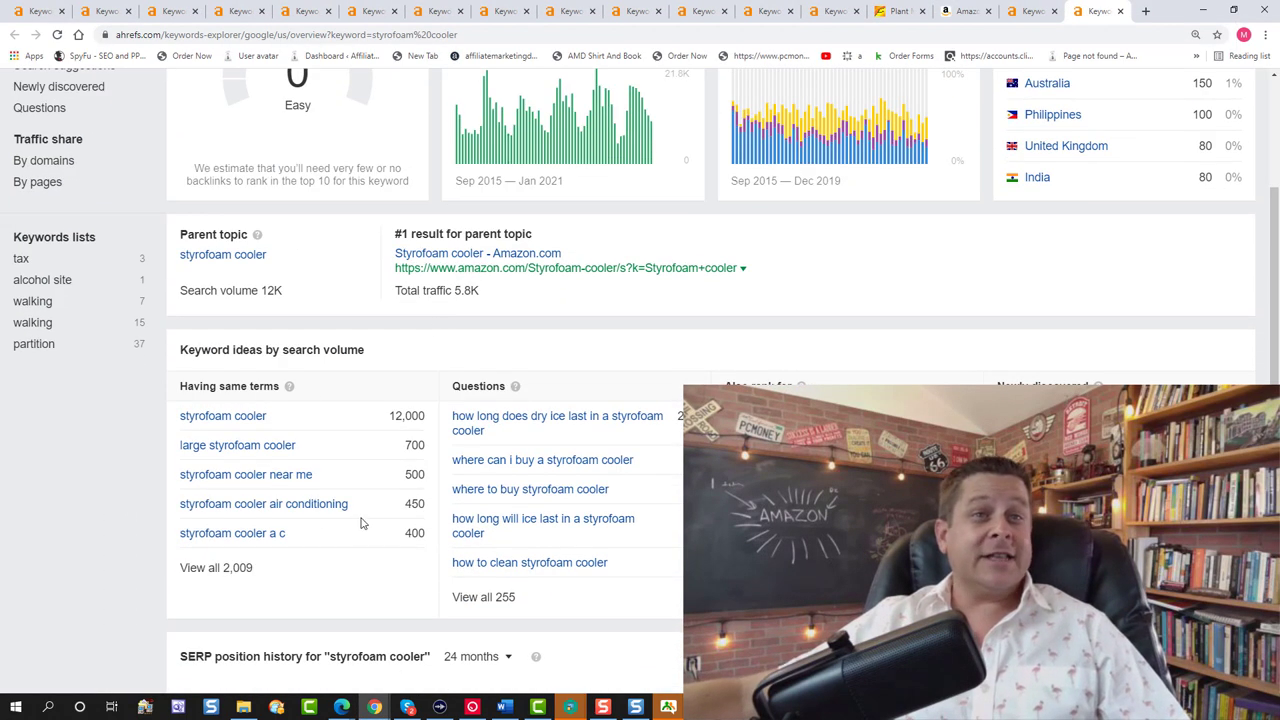
left_click(955, 11)
scroll(463, 231, "up", 10)
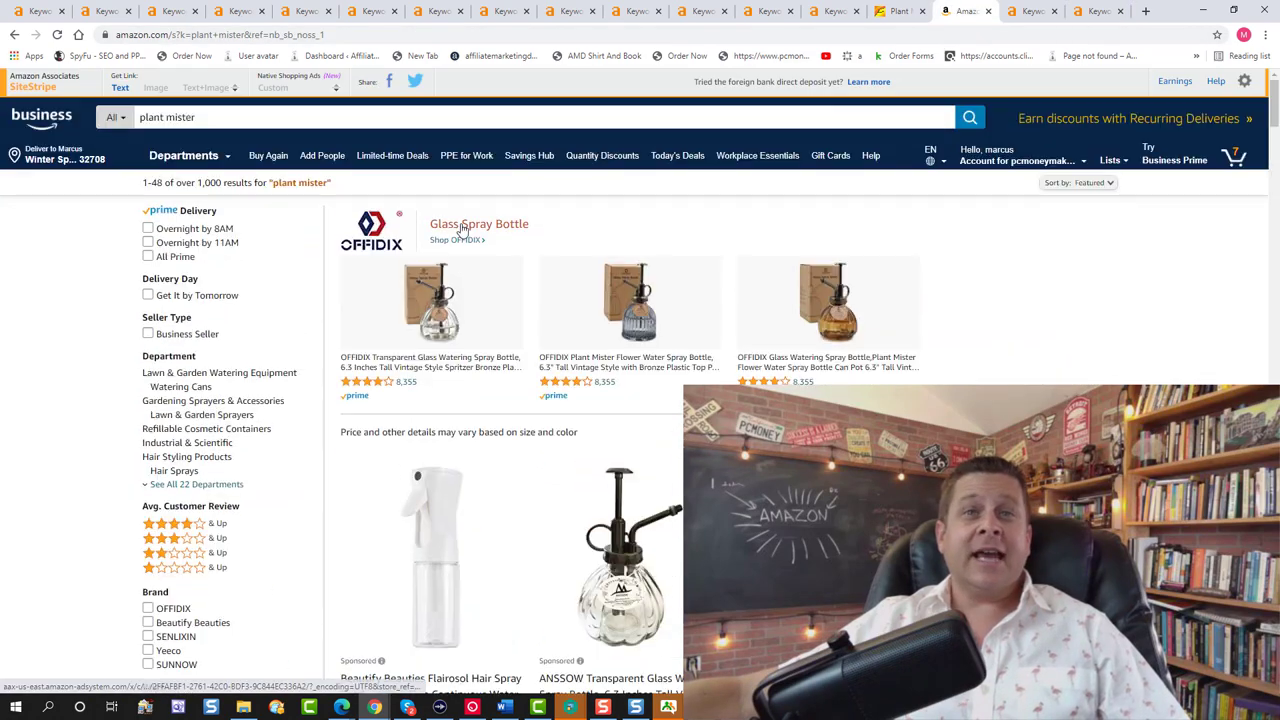
triple_click(412, 118)
type("styrofoam cooler")
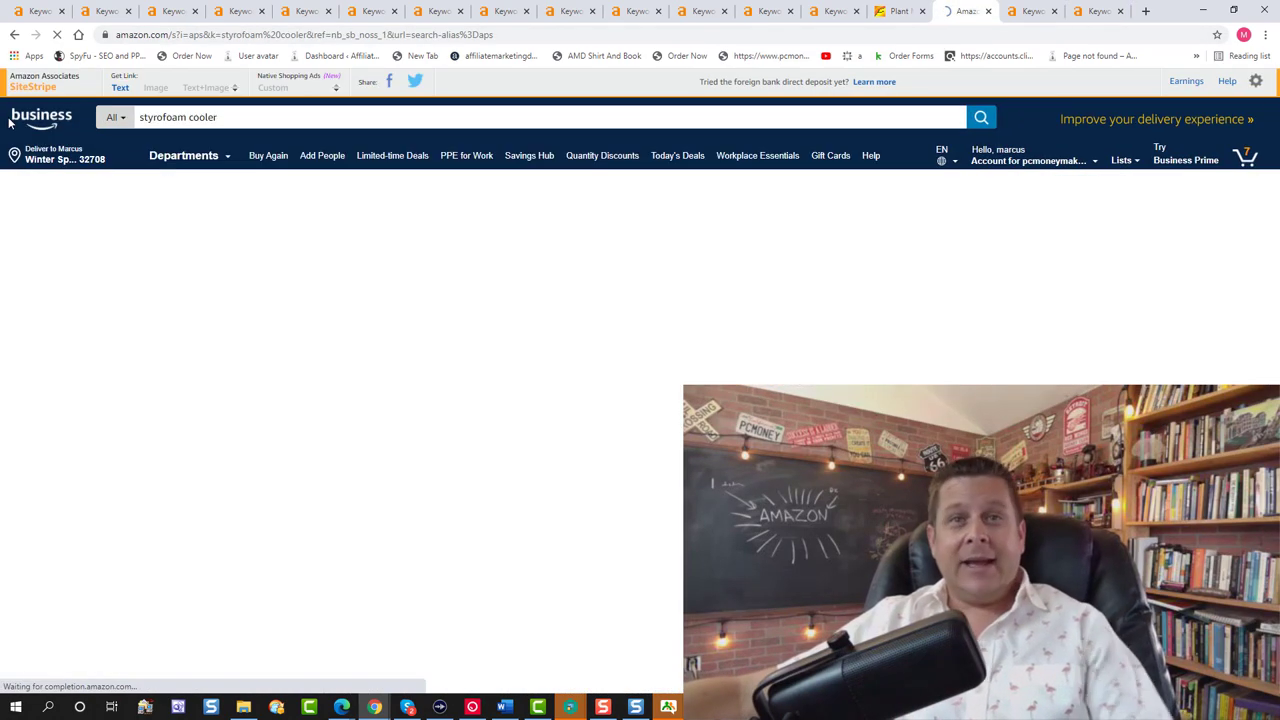
key("Return")
Browse the Amazon results for styrofoam cooler down past the products with quantity discounts
scroll(651, 403, "down", 3)
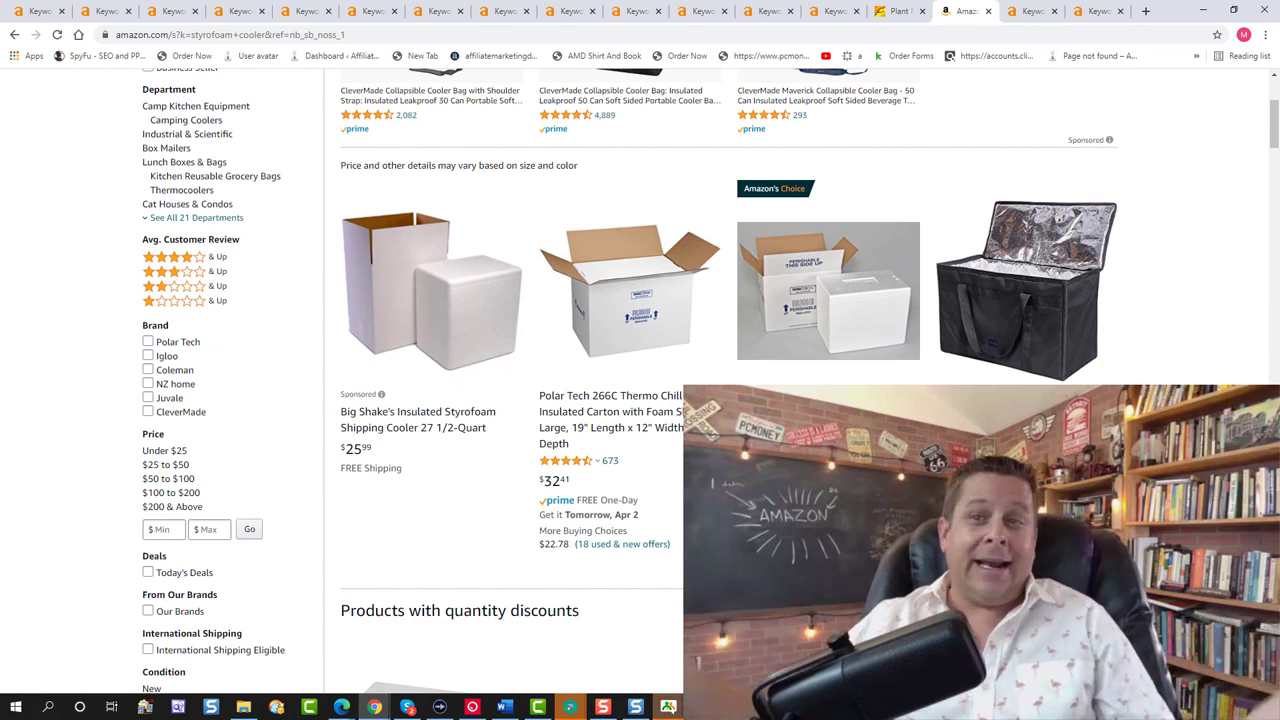
scroll(1014, 277, "down", 6)
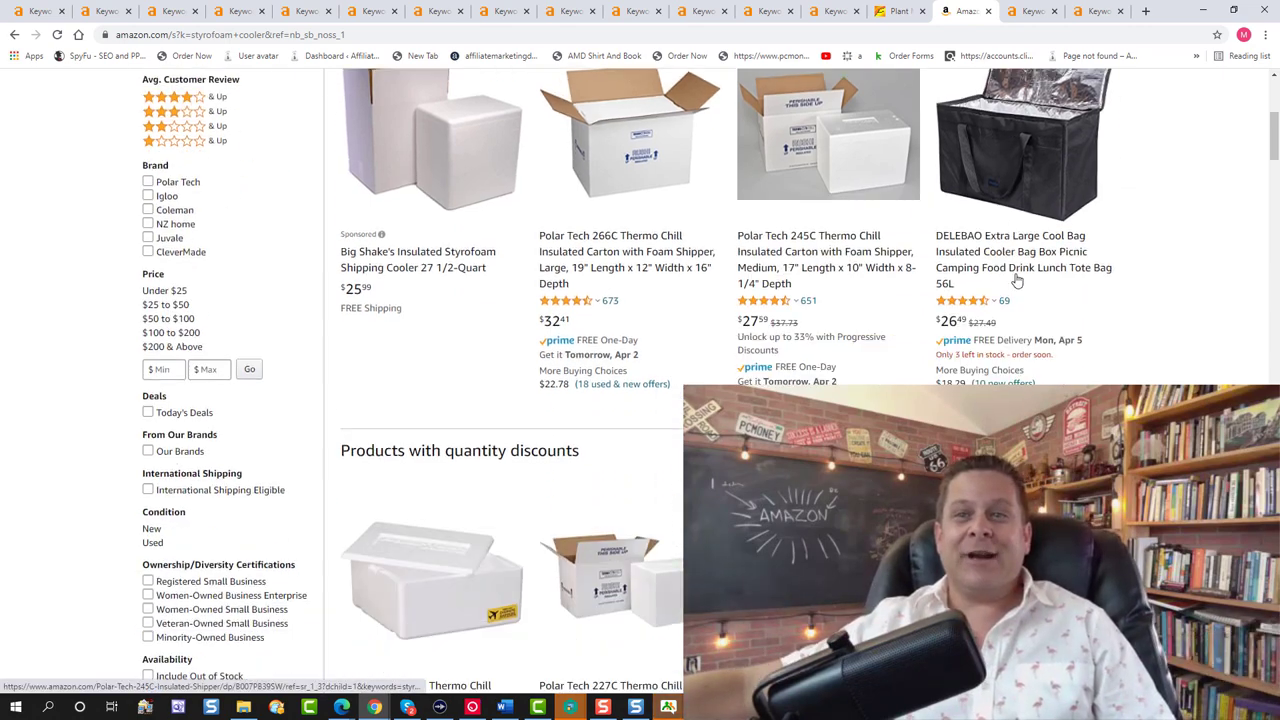
scroll(1016, 279, "down", 2)
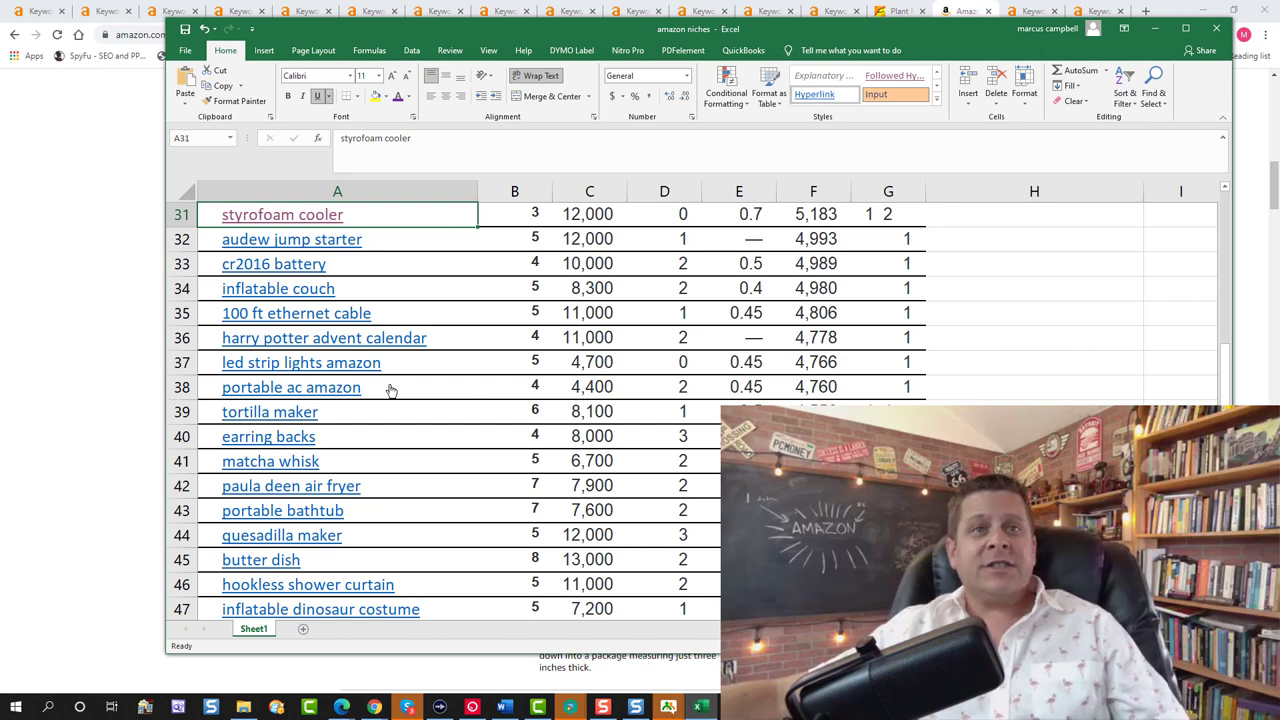
Open portable ac amazon from the workbook in Ahrefs, shorten the keyword to portable ac, and view its full Having same terms list
left_click(332, 396)
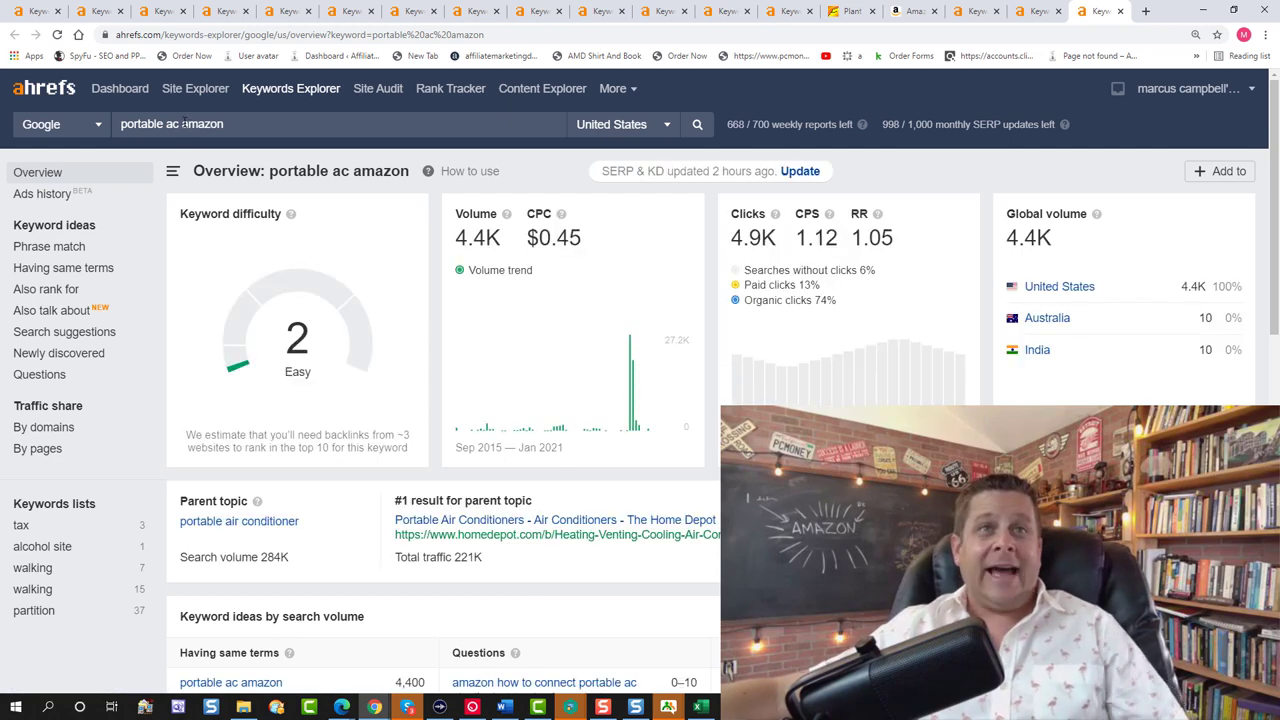
key("Return")
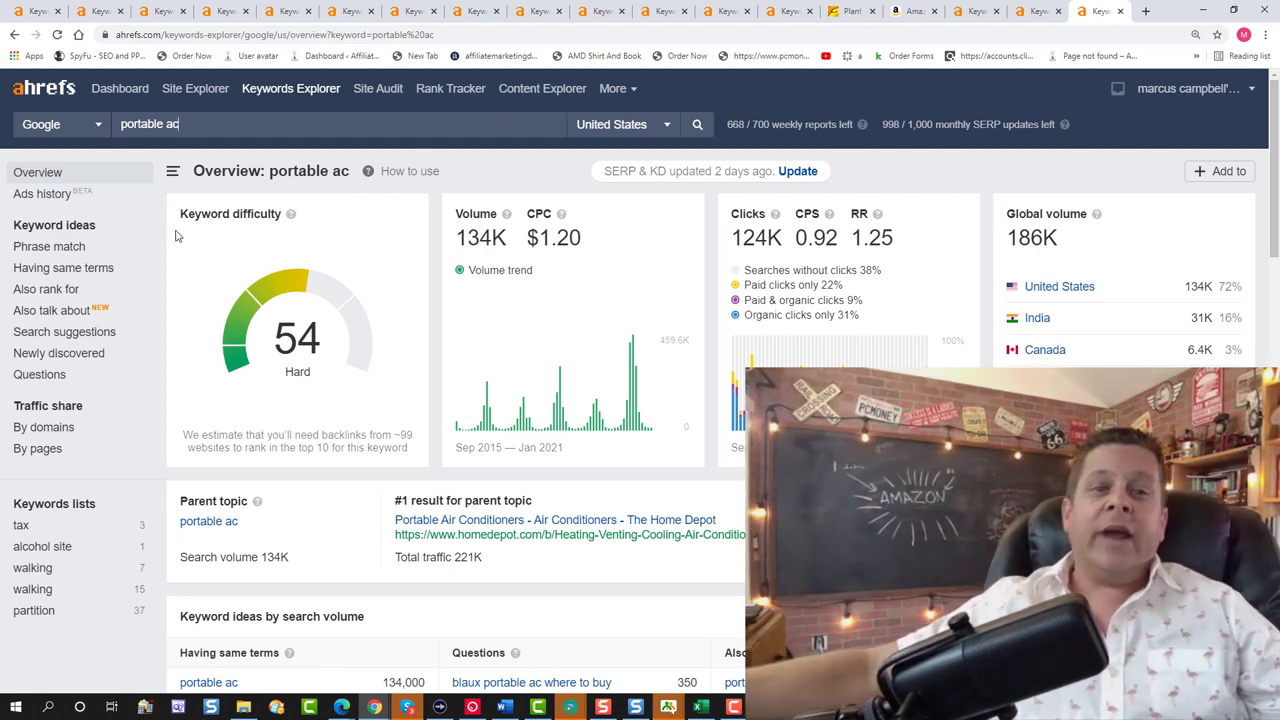
scroll(337, 268, "down", 2)
scroll(337, 268, "down", 2)
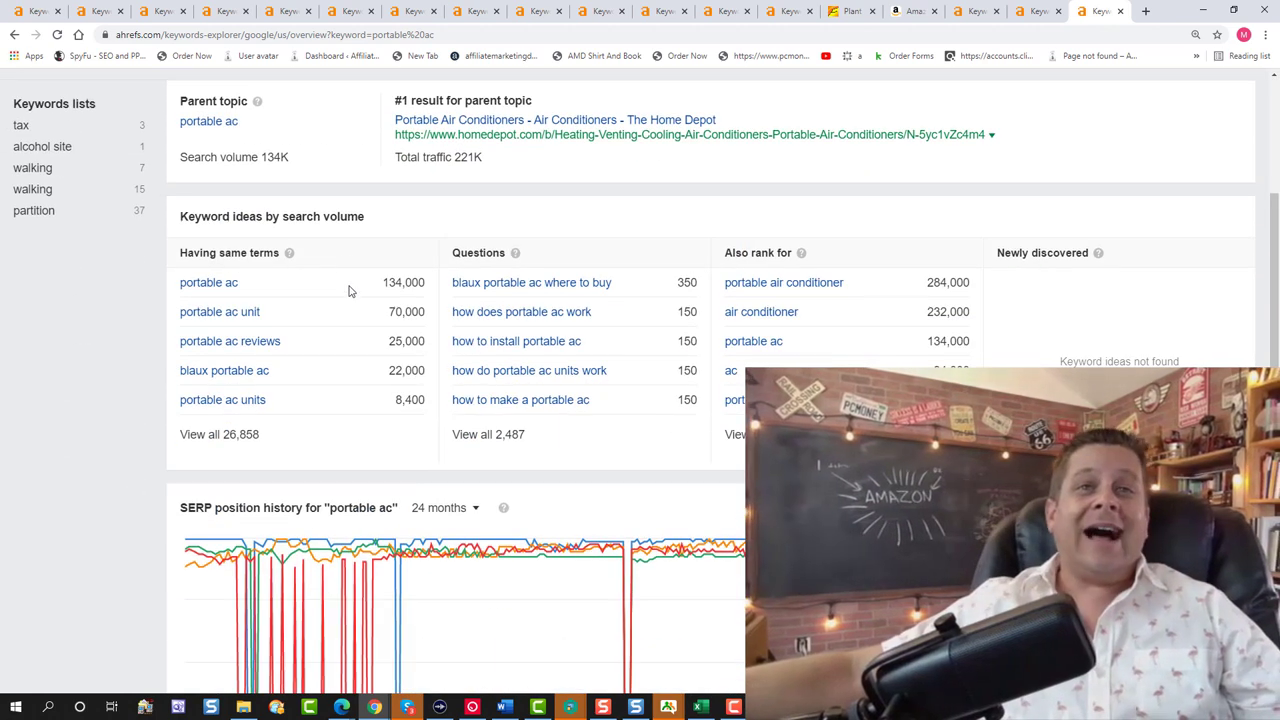
left_click(219, 434)
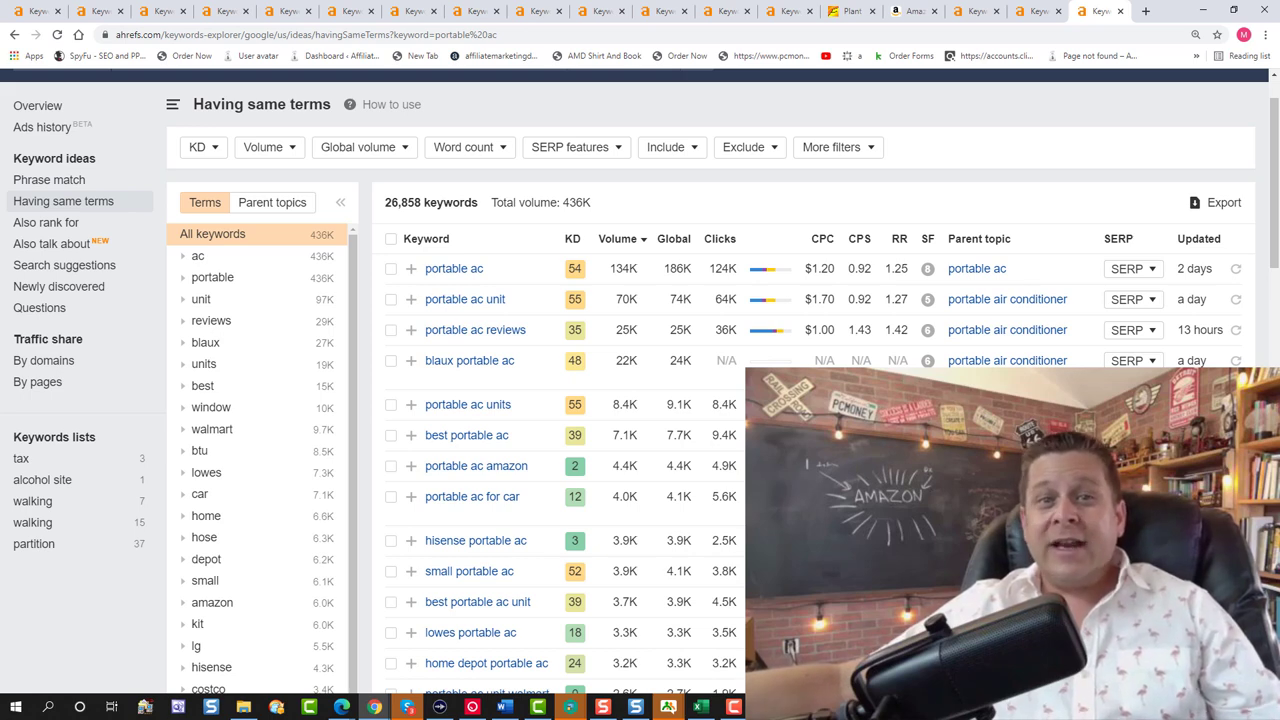
Return to the Excel workbook, follow the matcha whisk link, and review its Ahrefs overview and keyword ideas
key("alt+Tab")
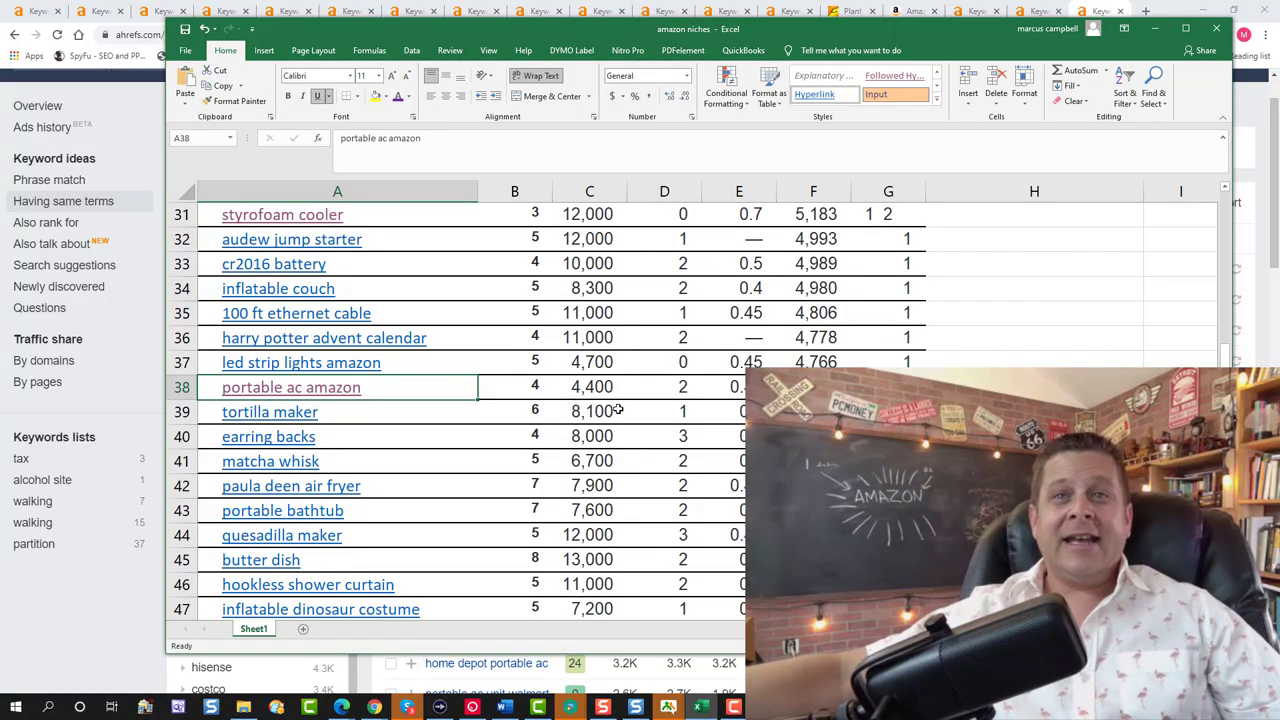
scroll(618, 409, "down", 1)
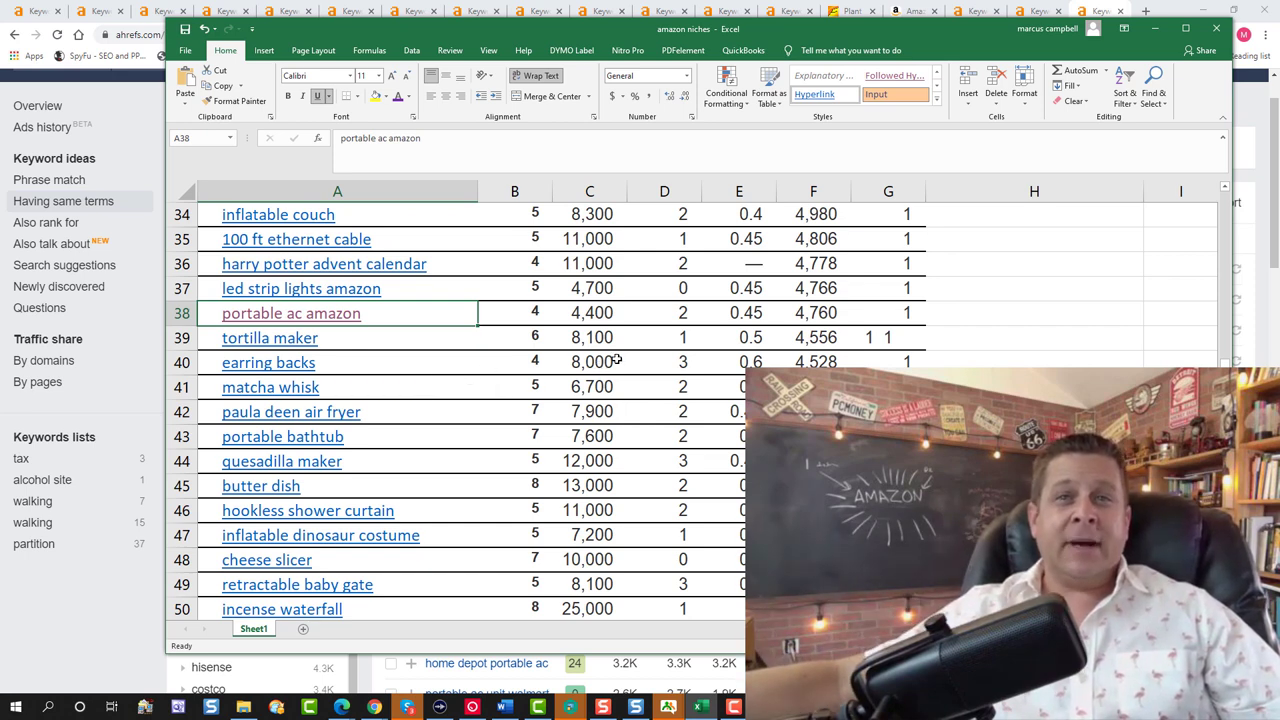
left_click(305, 390)
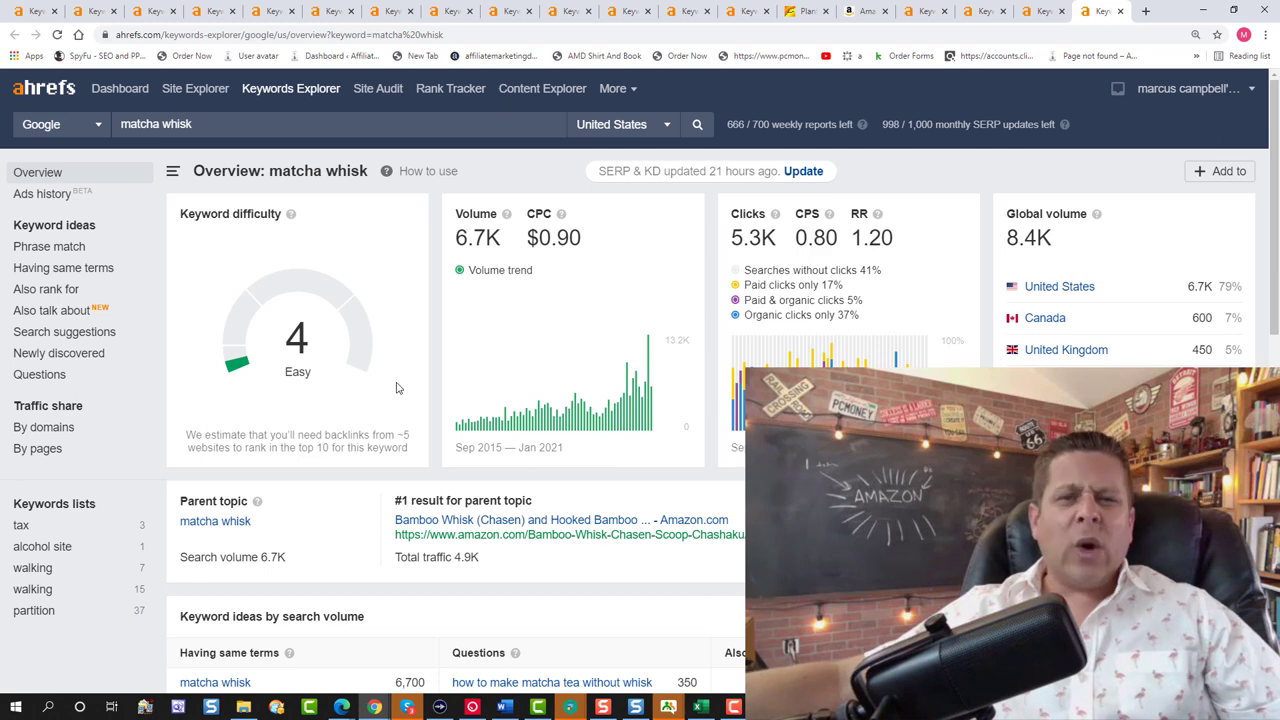
scroll(387, 492, "down", 3)
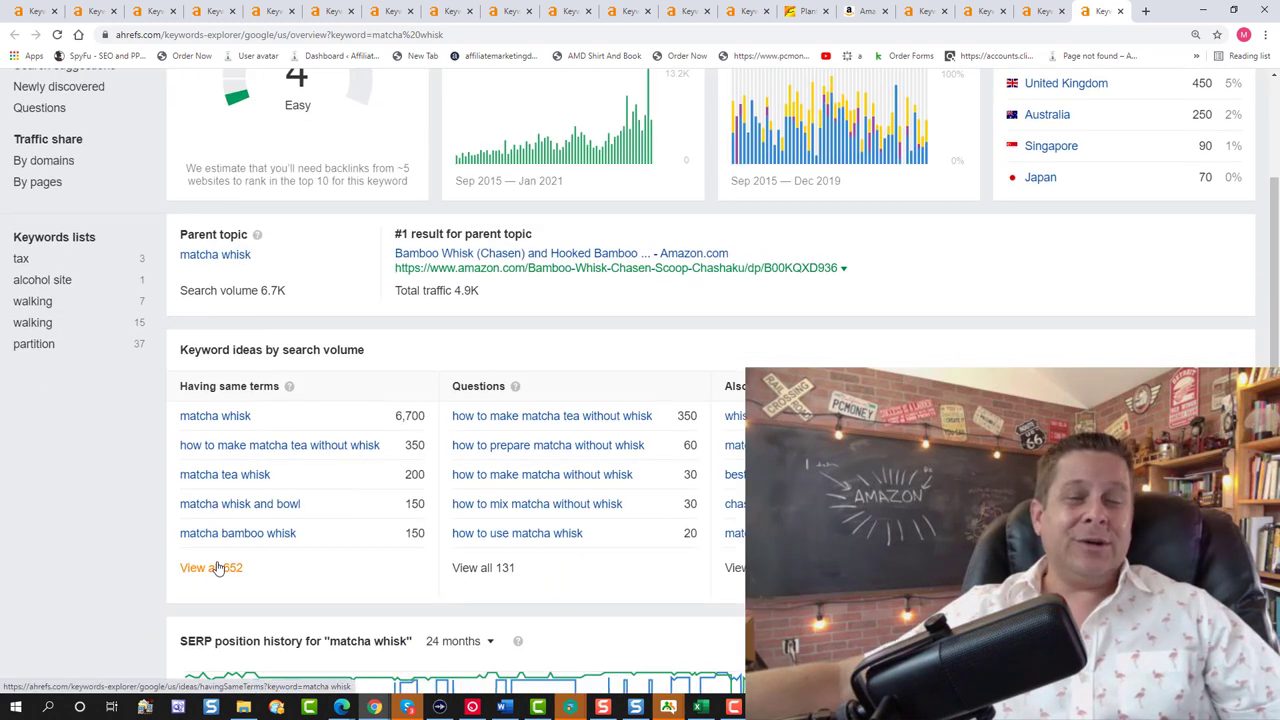
View the full Having same terms list for matcha whisk in Ahrefs, and search Amazon for matcha whisk
left_click(217, 568)
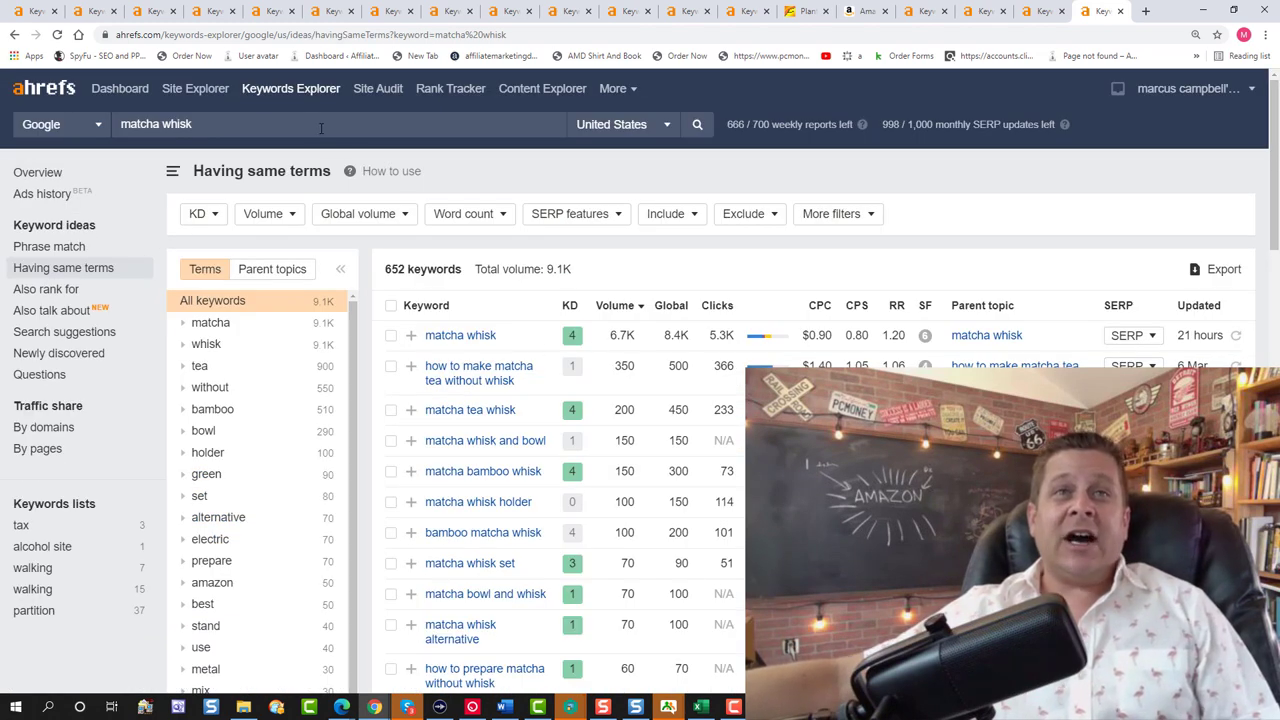
left_click(860, 11)
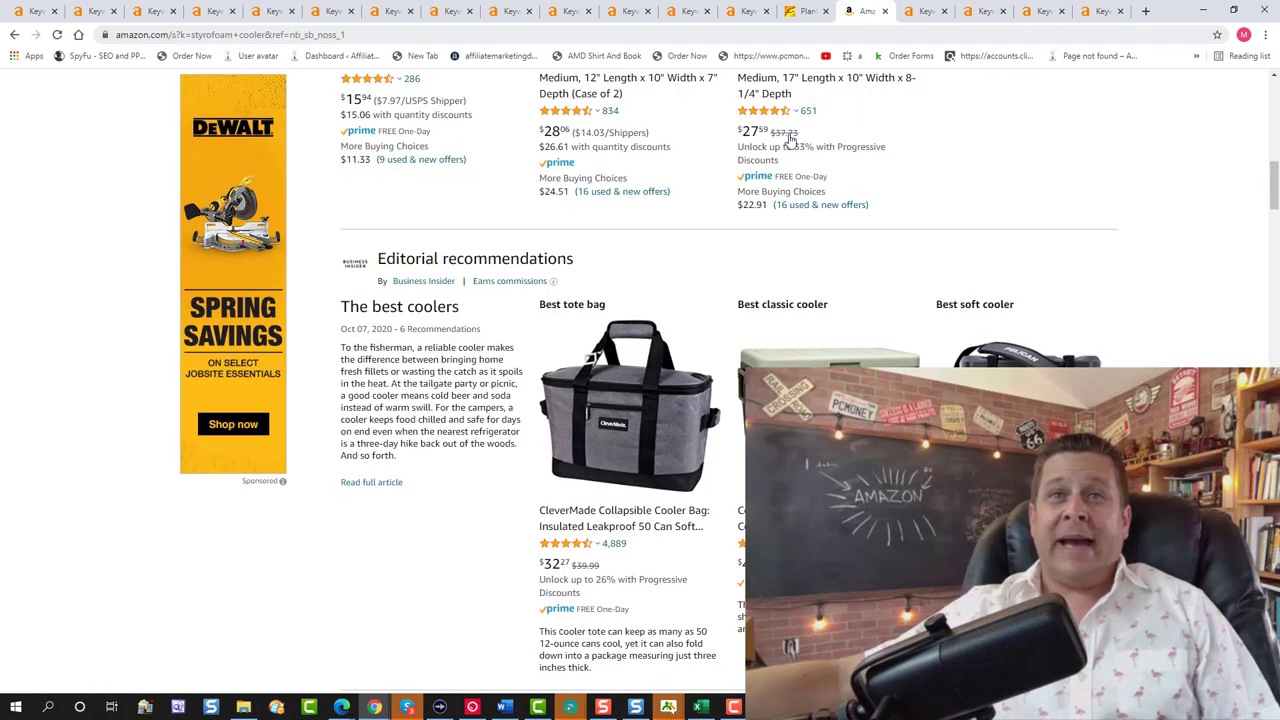
scroll(755, 167, "up", 5)
scroll(755, 167, "up", 3)
triple_click(265, 117)
type("matcha whisk")
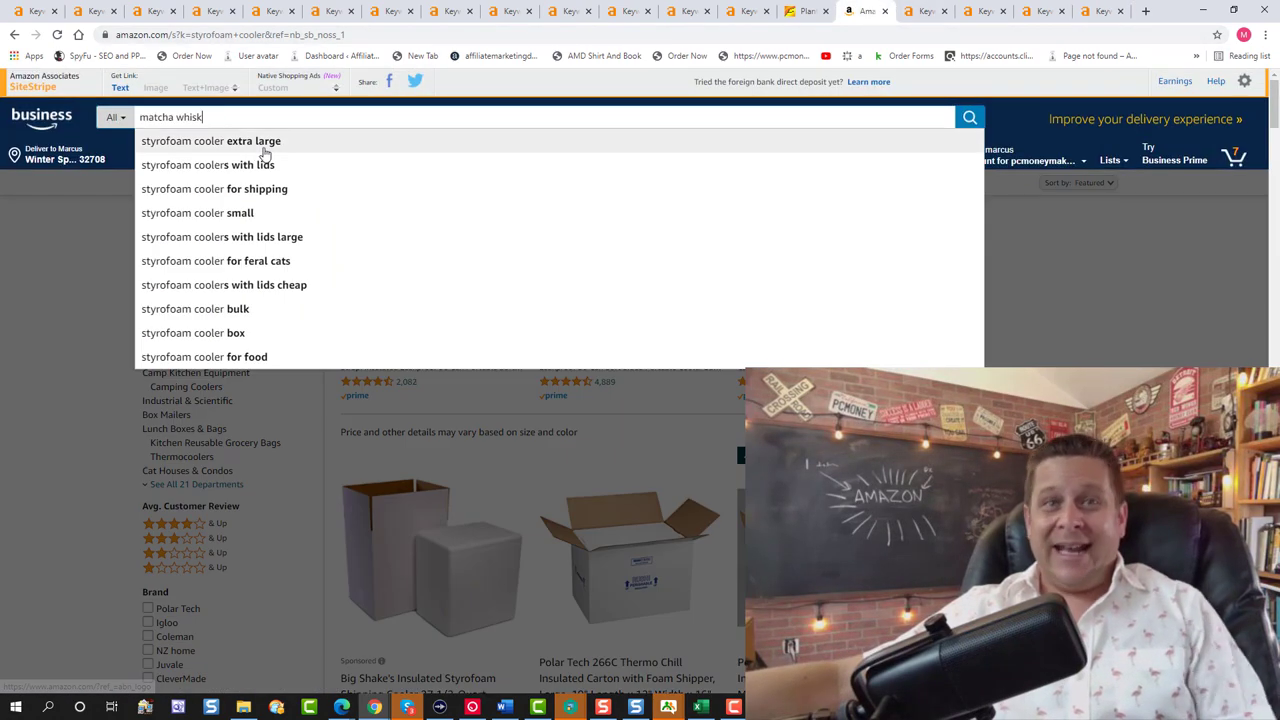
key("Return")
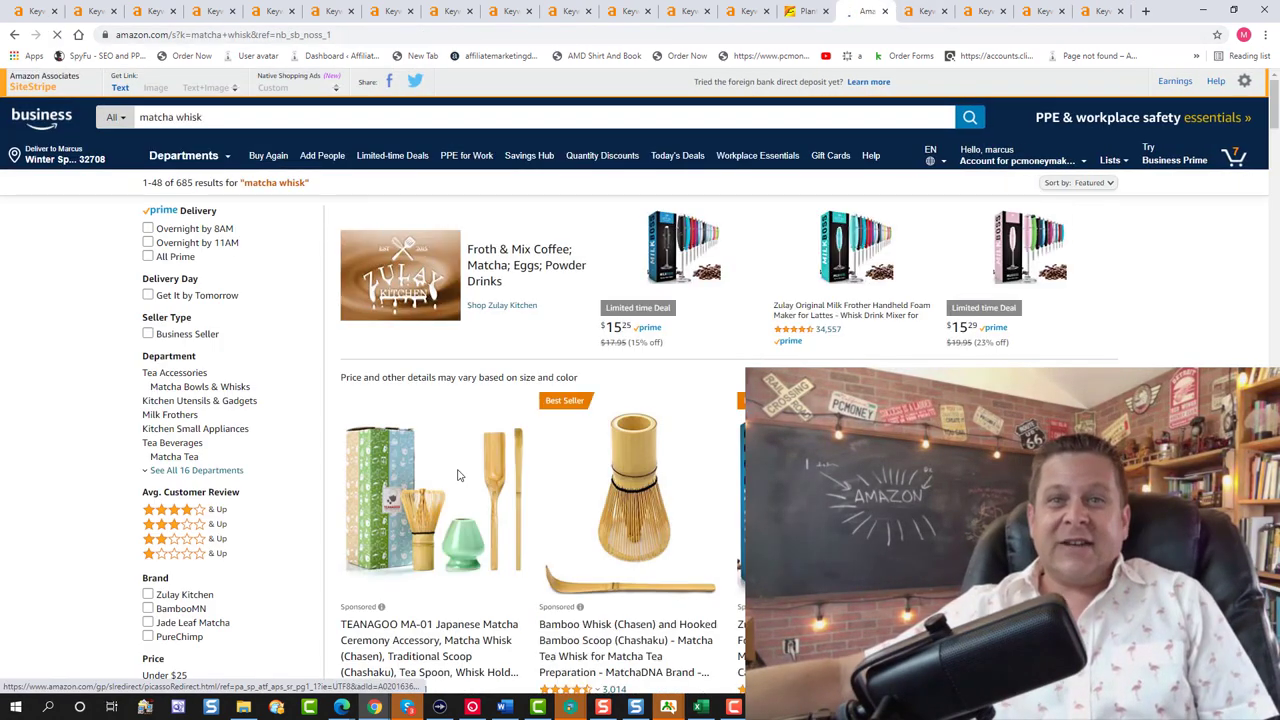
Browse Amazon's matcha whisk results down to the editorial recommendations and compare their prices with the matcha whisk supplier listings on Alibaba
scroll(460, 500, "down", 10)
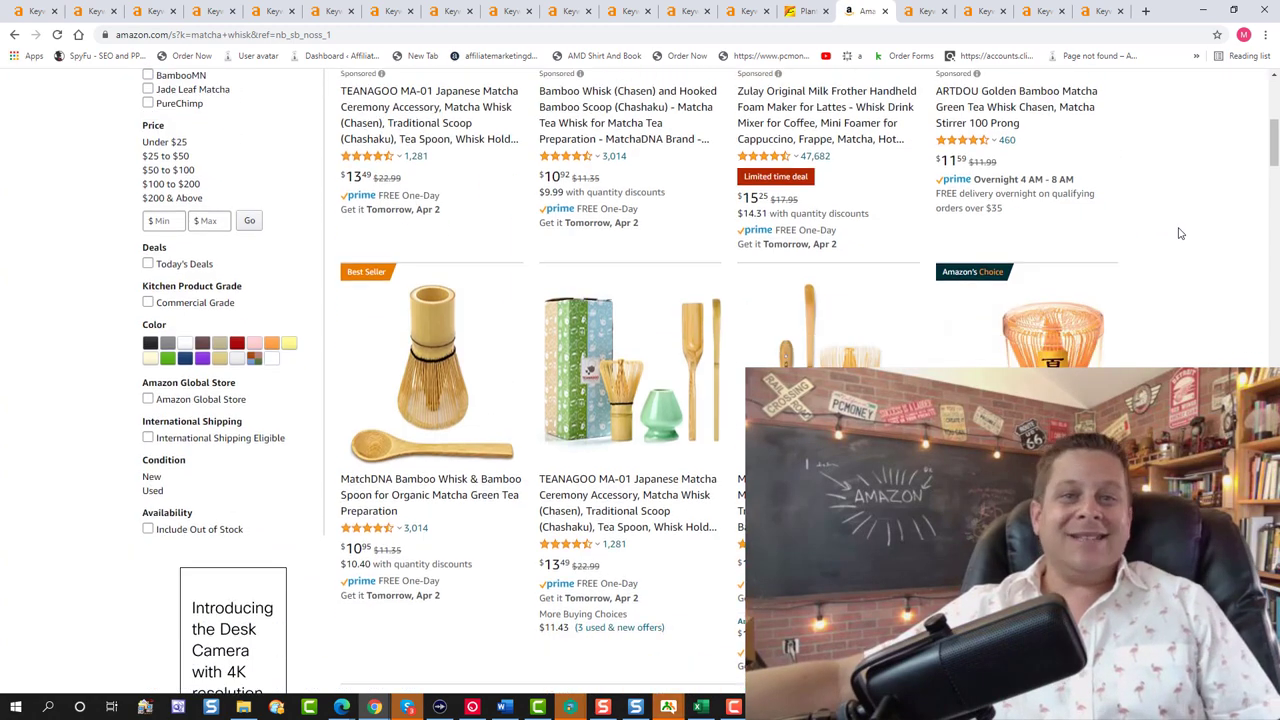
scroll(1180, 233, "down", 3)
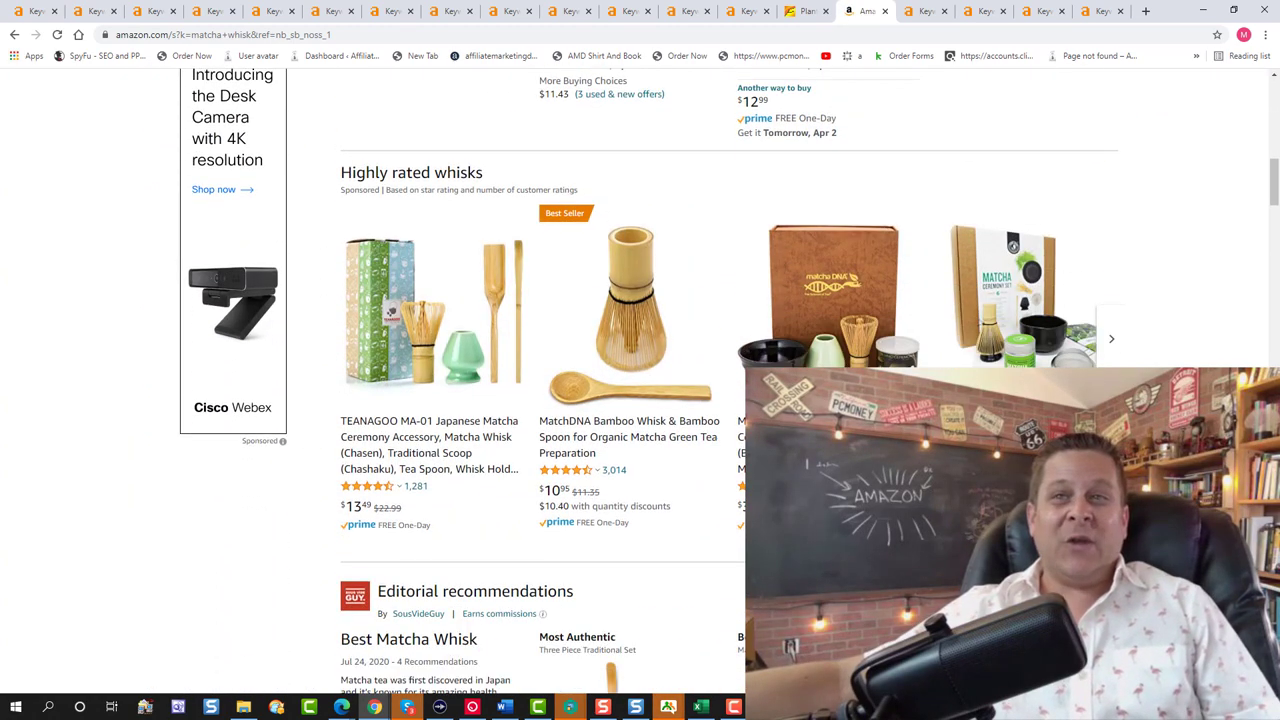
scroll(610, 420, "down", 3)
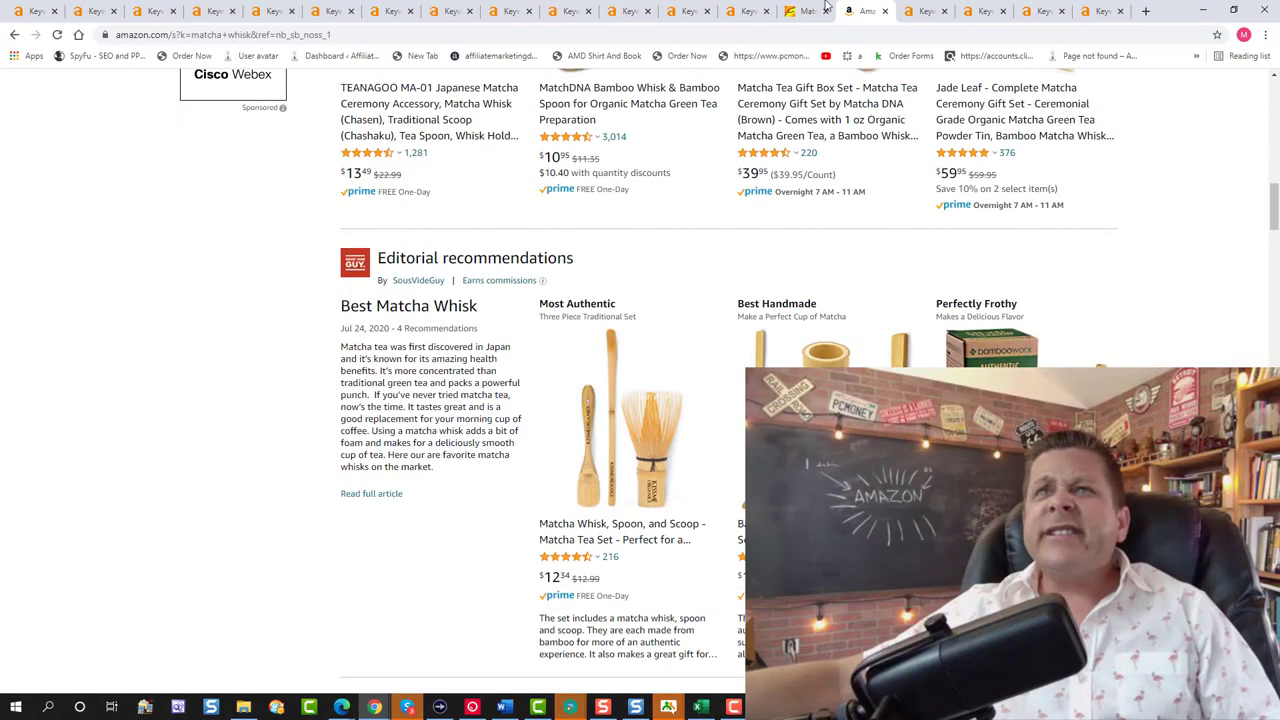
left_click(812, 10)
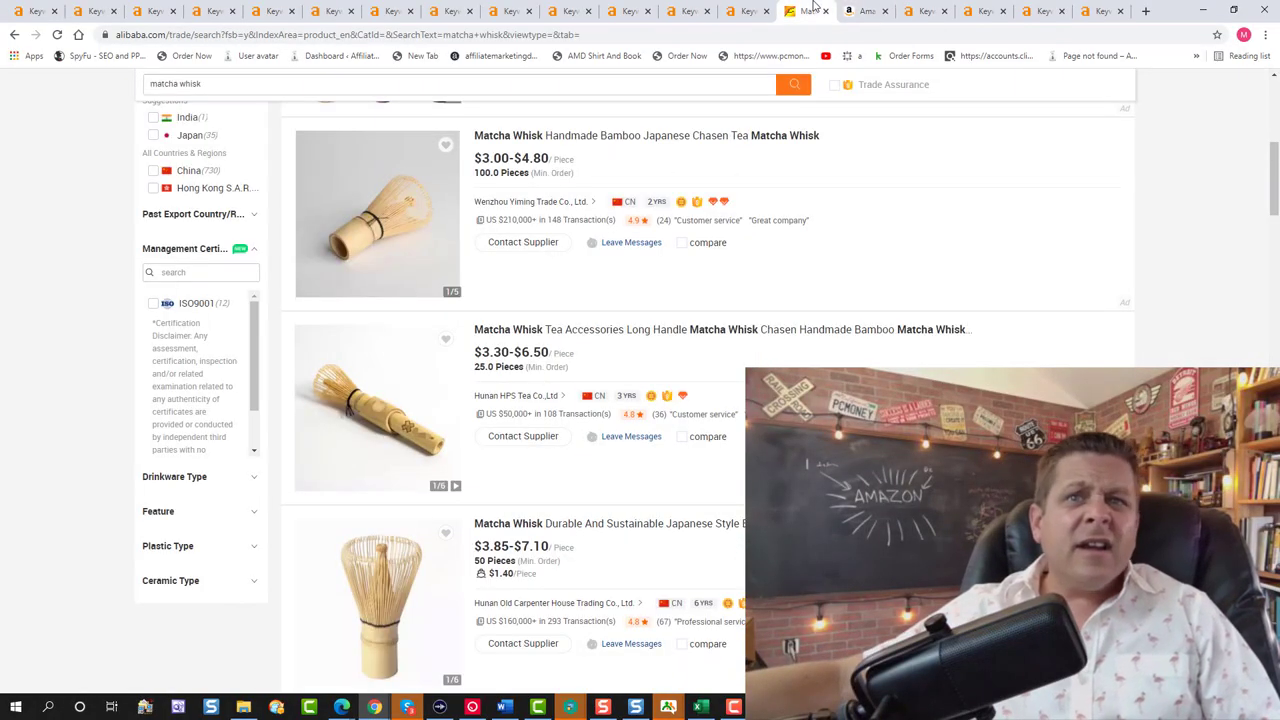
left_click(855, 9)
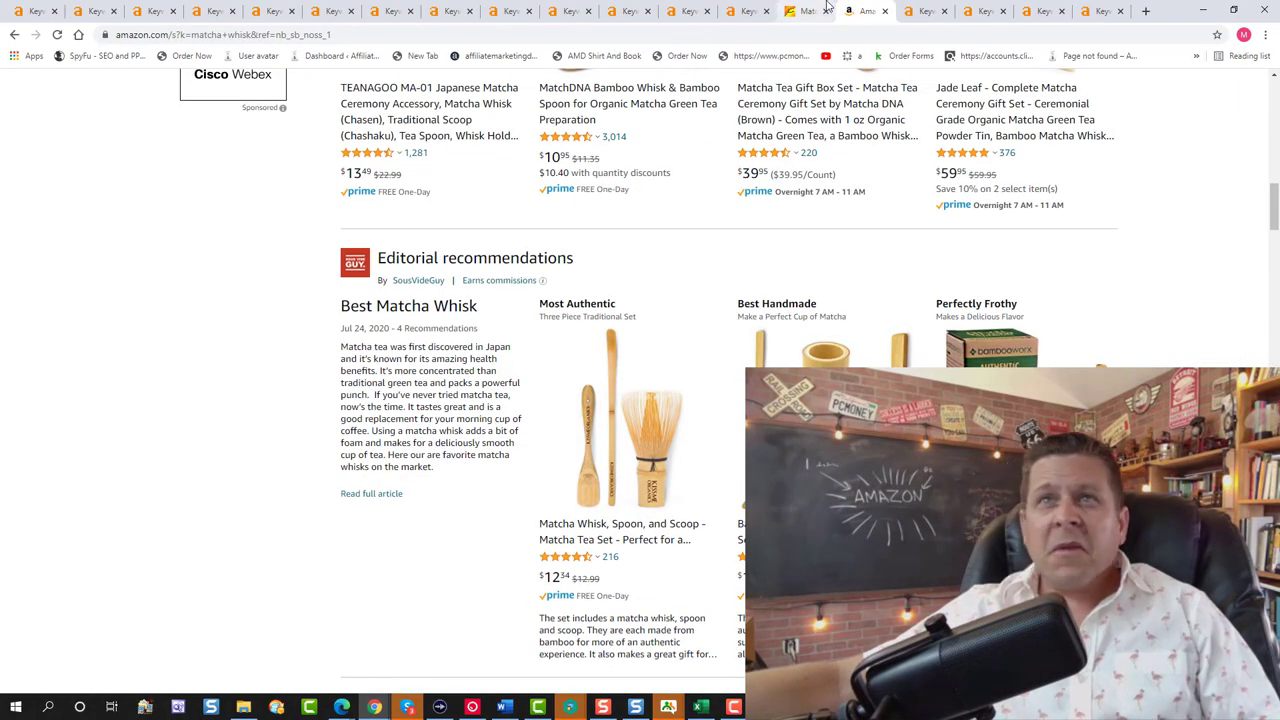
left_click(827, 9)
left_click(853, 9)
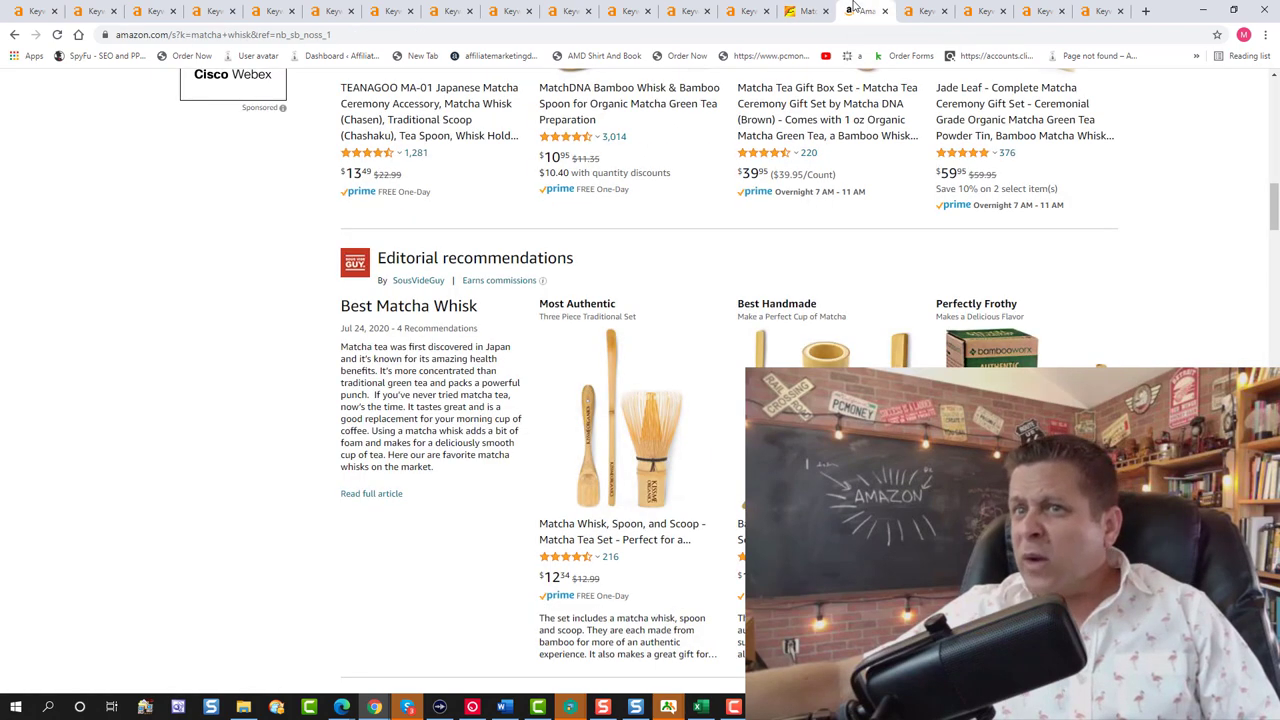
left_click(810, 9)
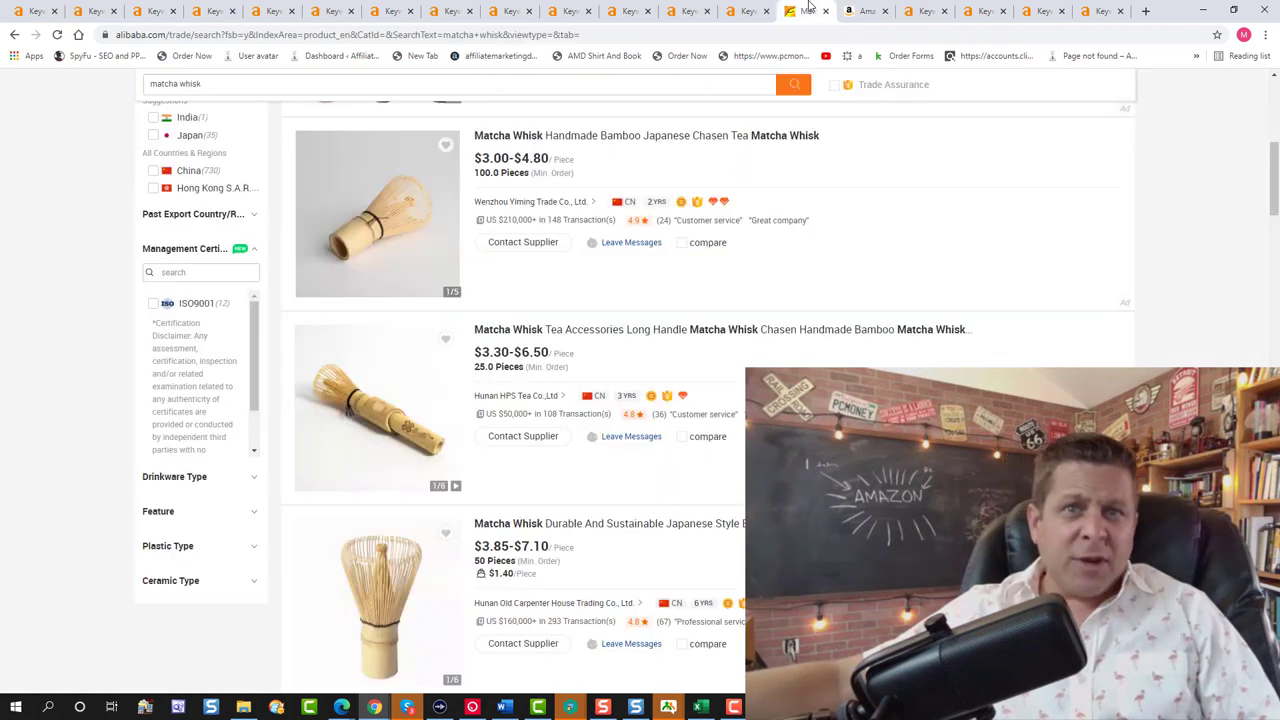
left_click(850, 10)
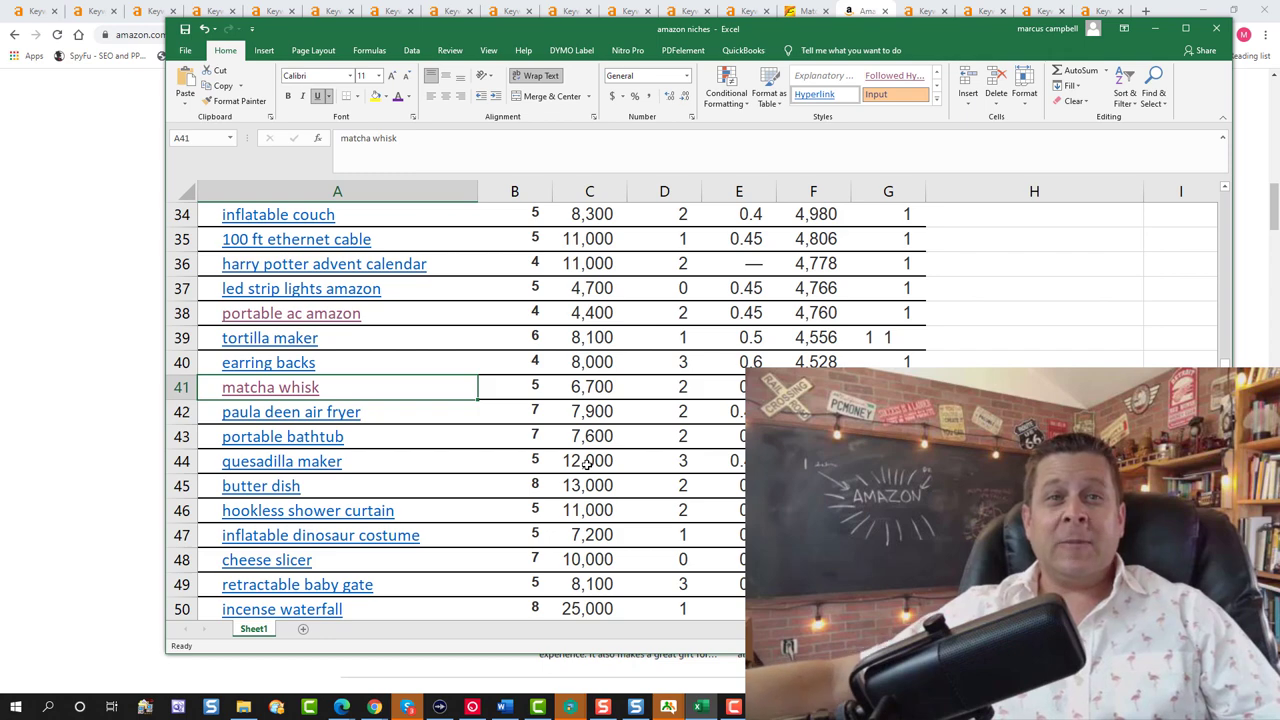
Look through the niche keywords below matcha whisk in the Excel workbook and follow the incense waterfall link to Ahrefs
scroll(587, 461, "down", 1)
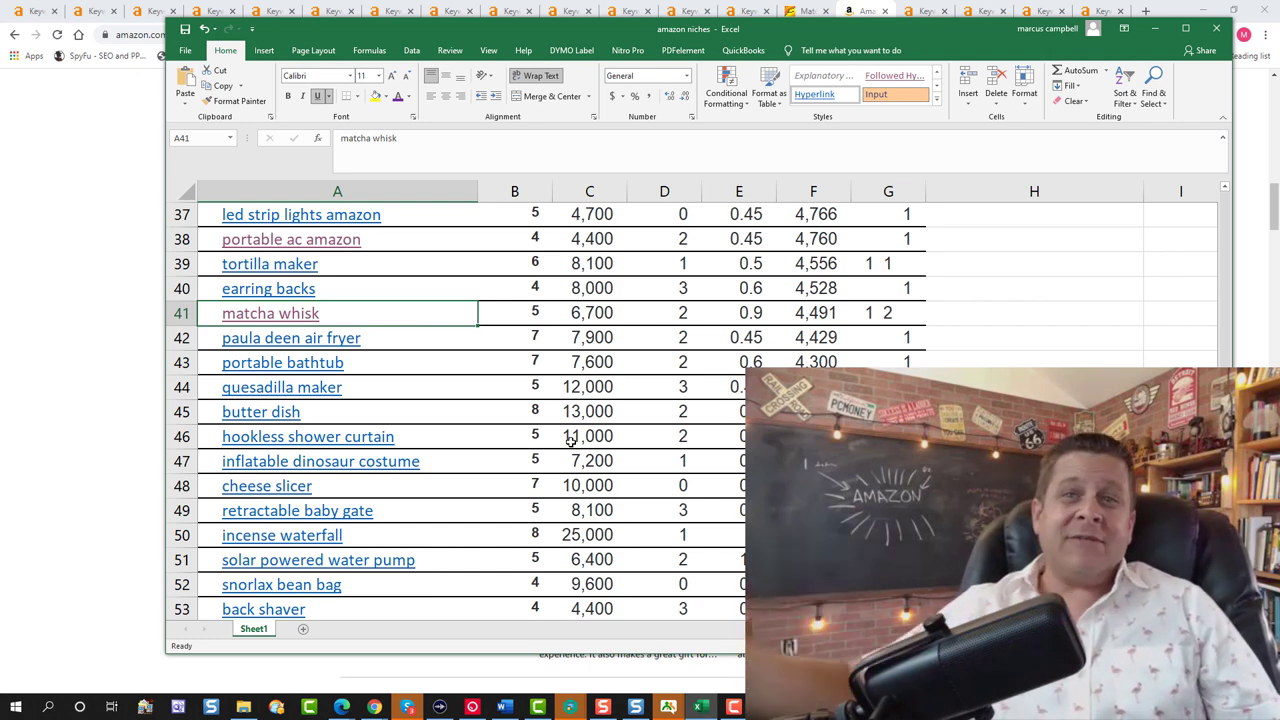
left_click(691, 463)
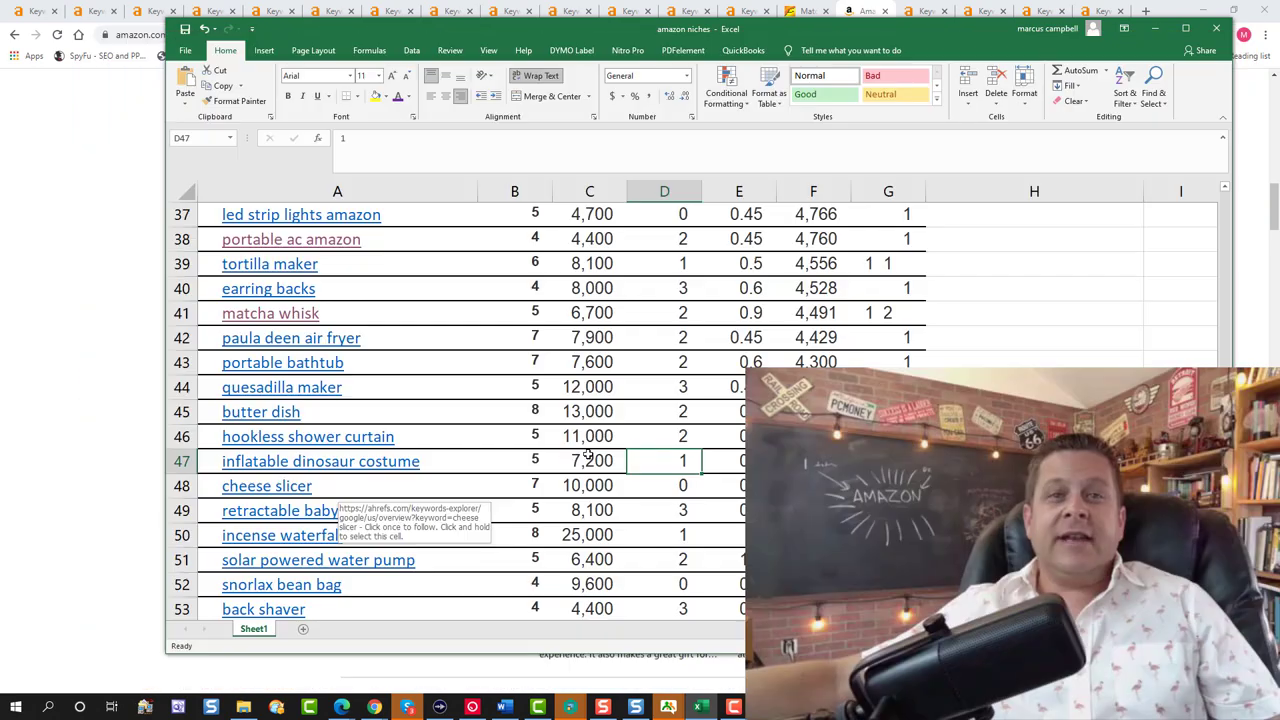
scroll(608, 471, "down", 2)
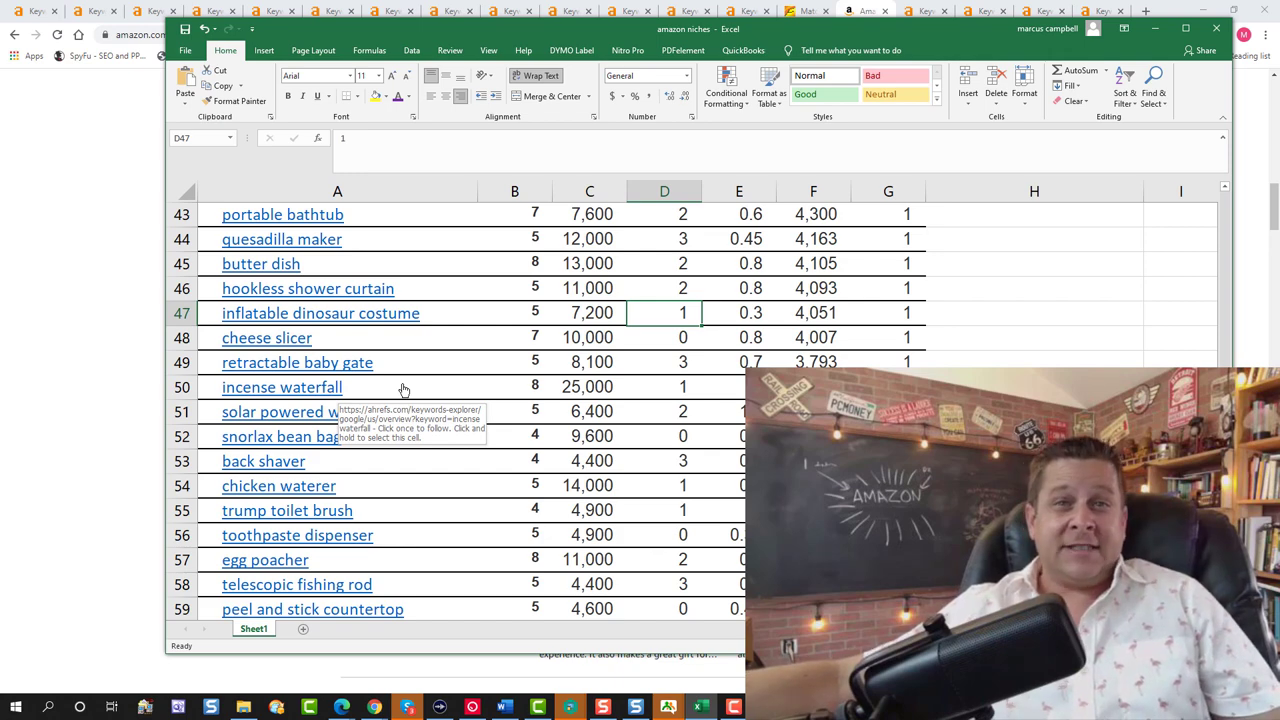
left_click(329, 391)
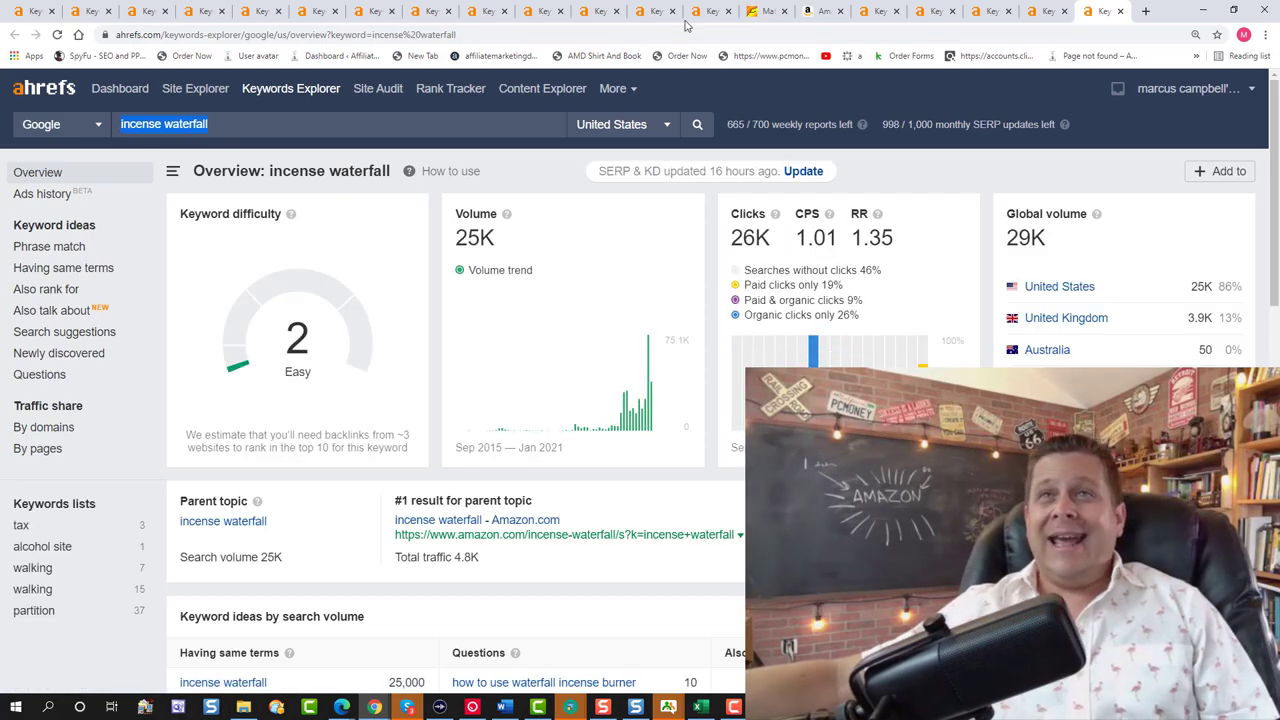
Search Amazon for incense waterfall in place of matcha whisk and review the first products' prices
left_click(820, 11)
scroll(492, 160, "up", 15)
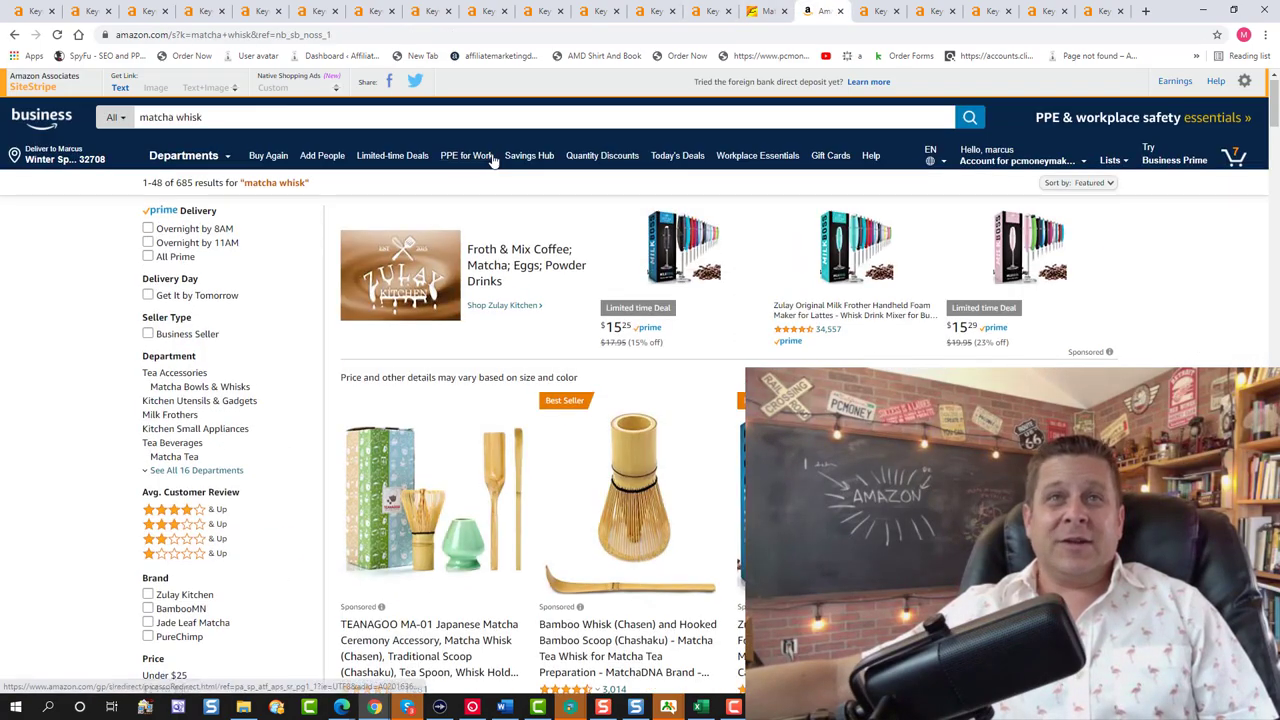
triple_click(502, 122)
type("incense waterfall")
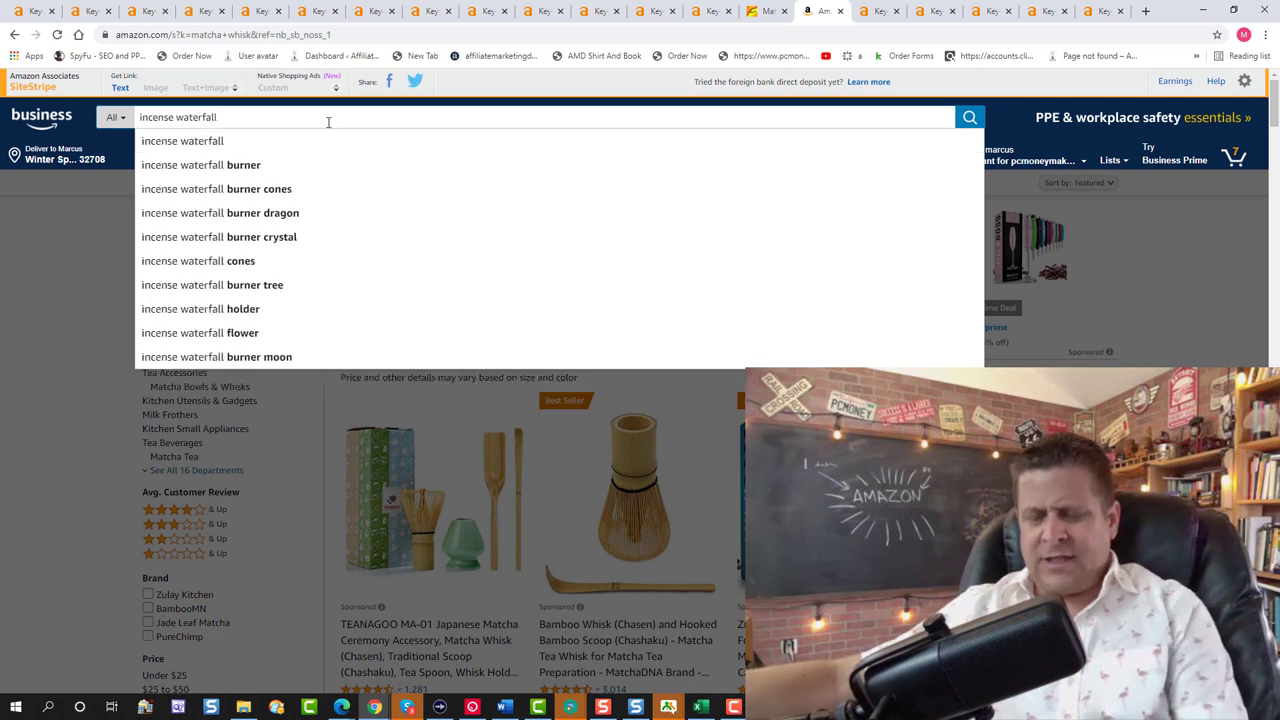
key("Return")
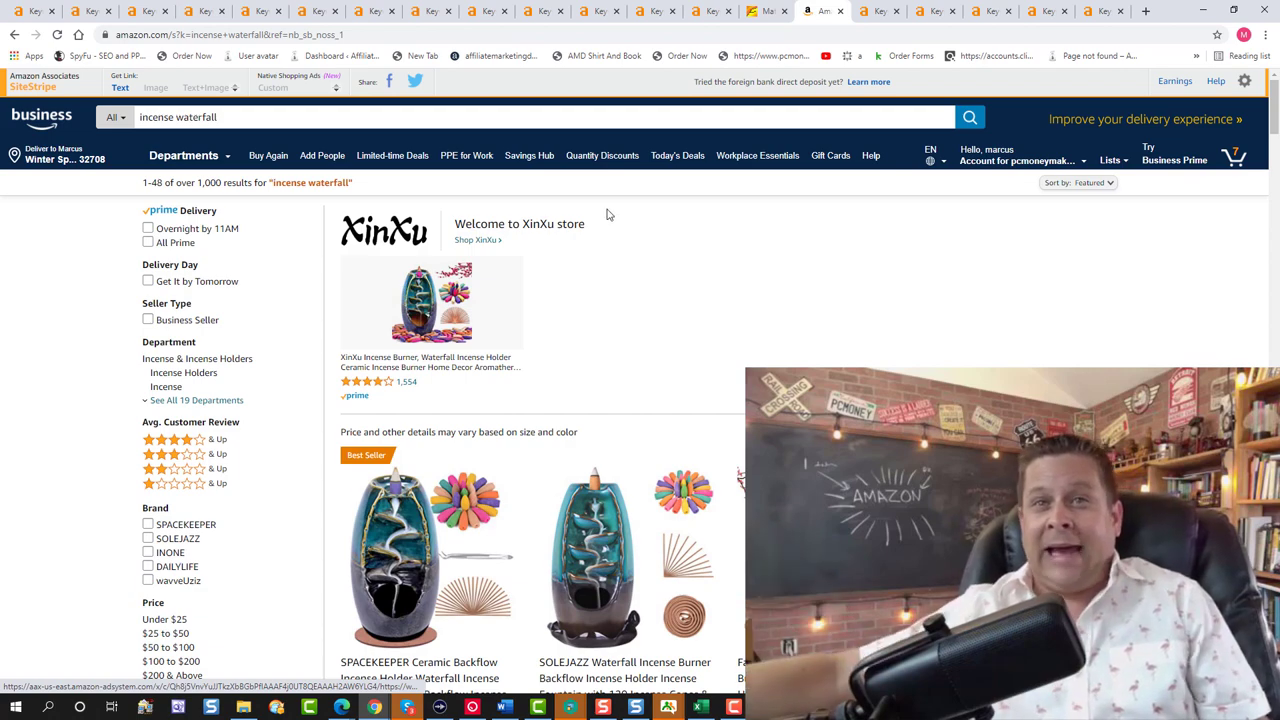
scroll(607, 215, "down", 2)
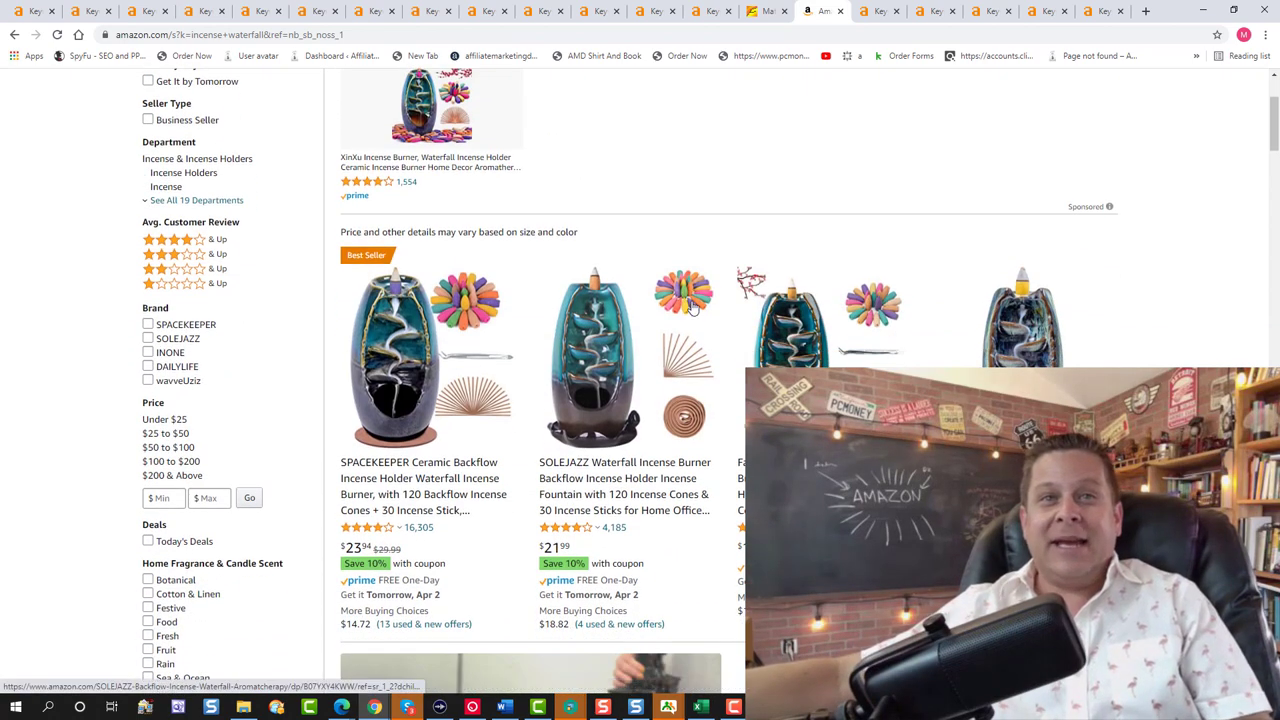
Return to the Excel workbook, follow the chicken waterer link, and review its Ahrefs overview and keyword ideas
key("alt+Tab")
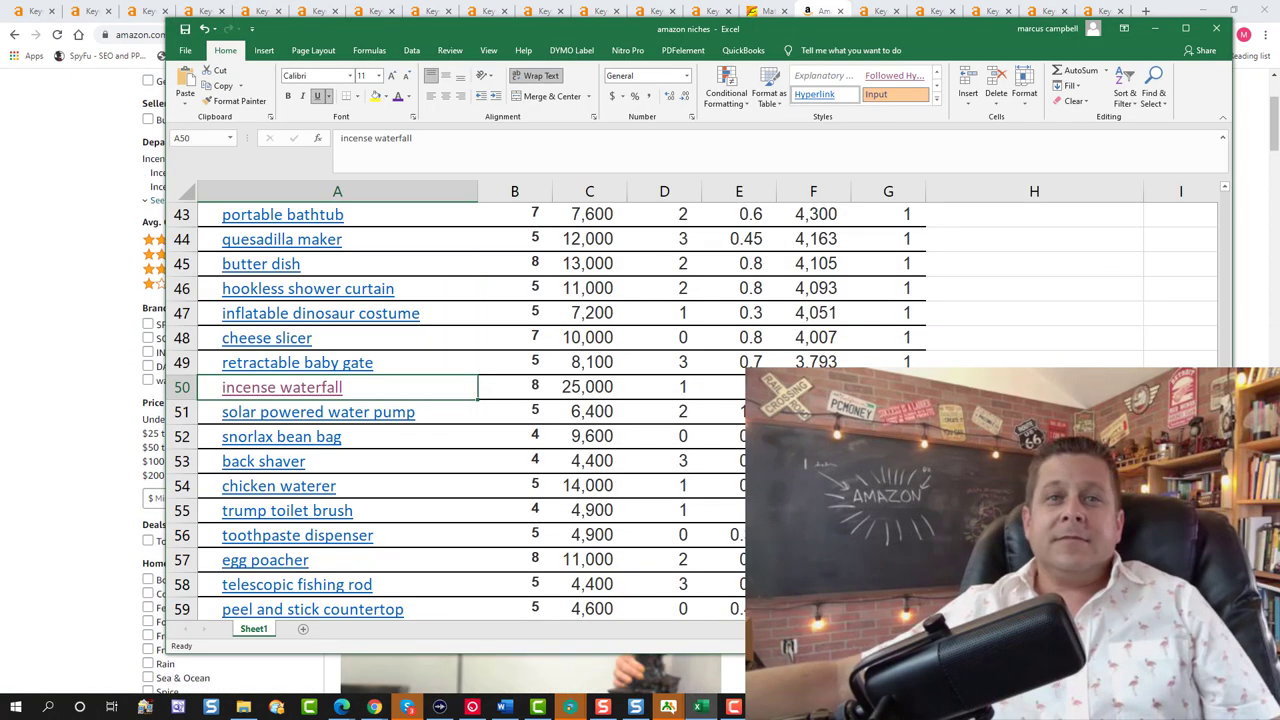
scroll(416, 362, "down", 1)
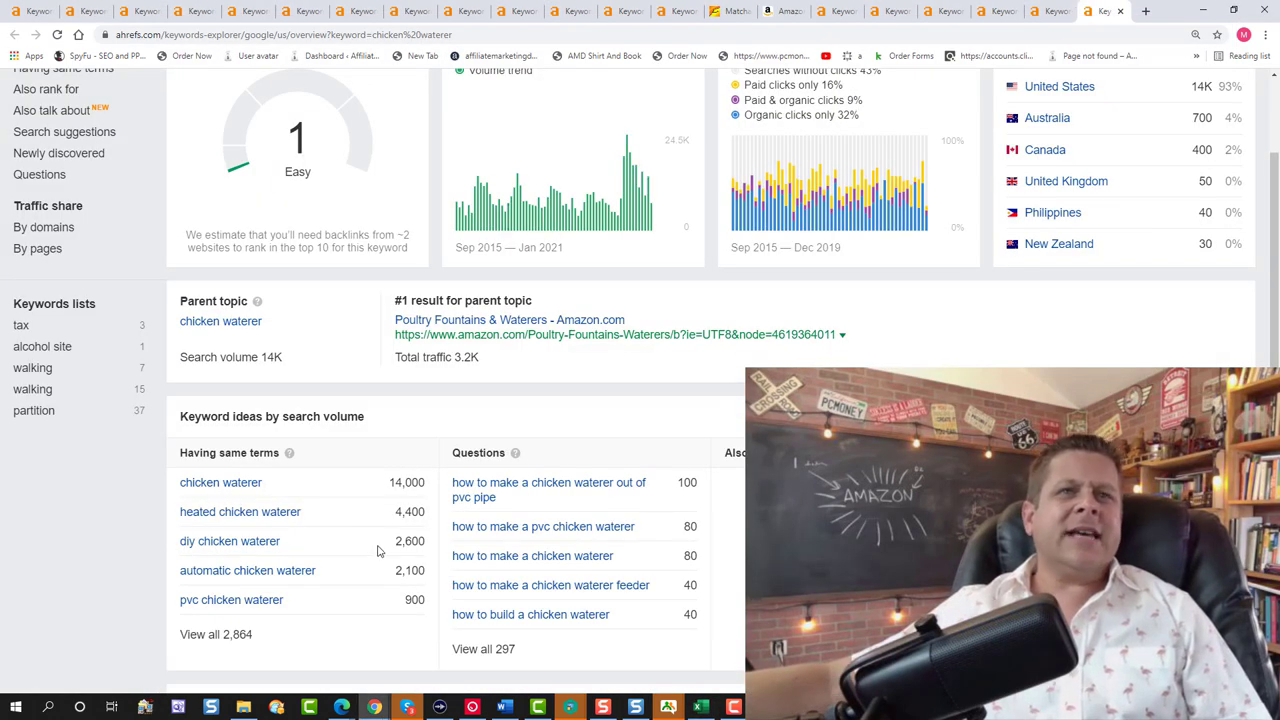
scroll(373, 555, "up", 3)
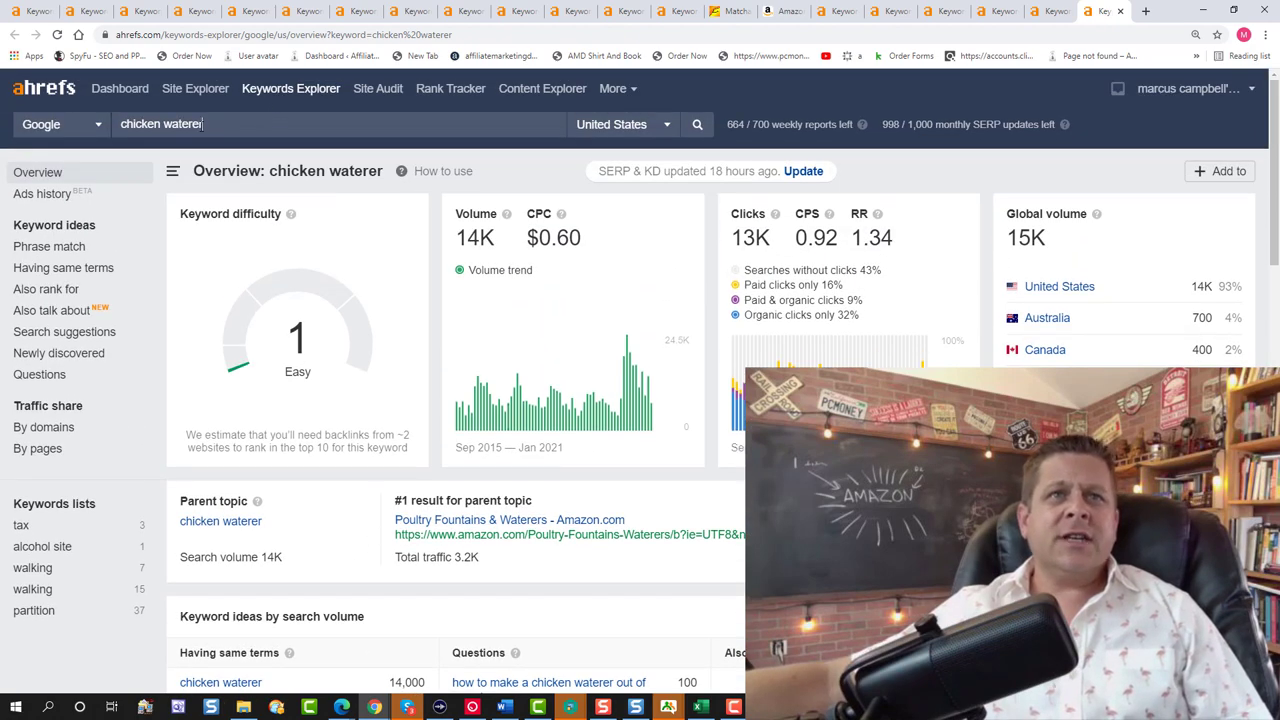
Search Amazon for chicken waterer in place of incense waterfall and look over the first results
left_click(785, 11)
scroll(447, 140, "up", 3)
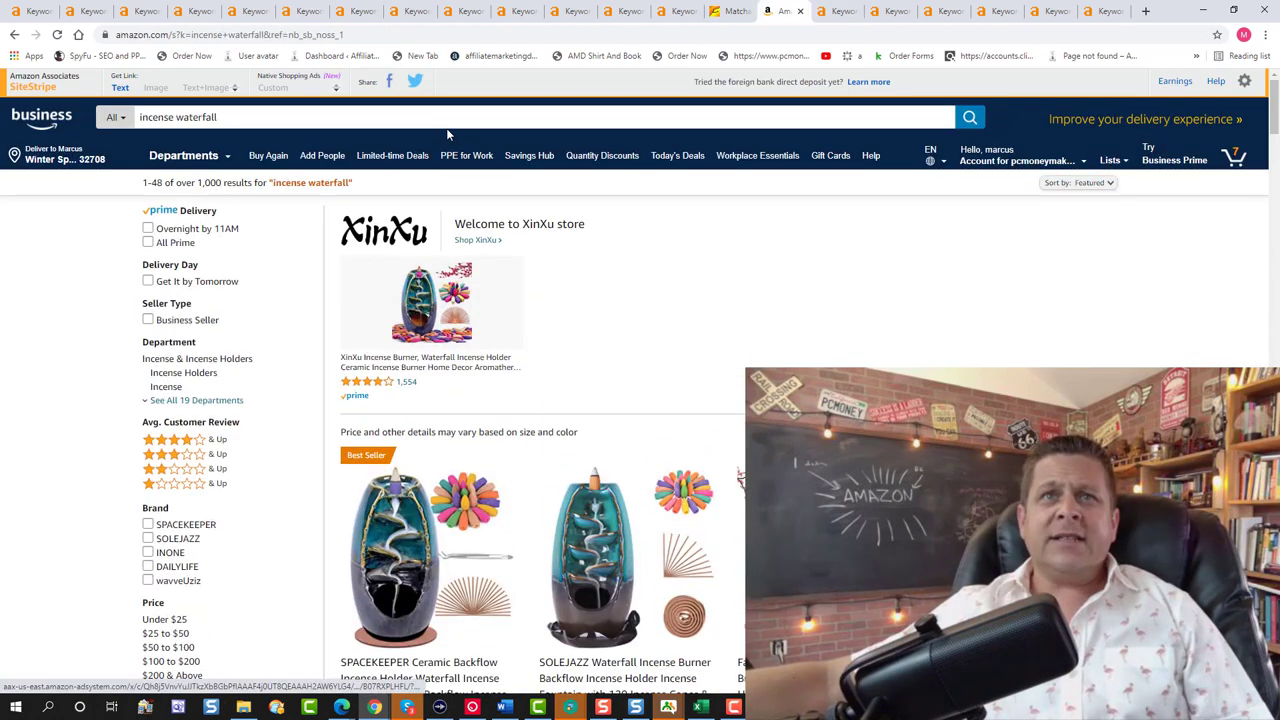
triple_click(447, 117)
type("chicken waterer")
key("Return")
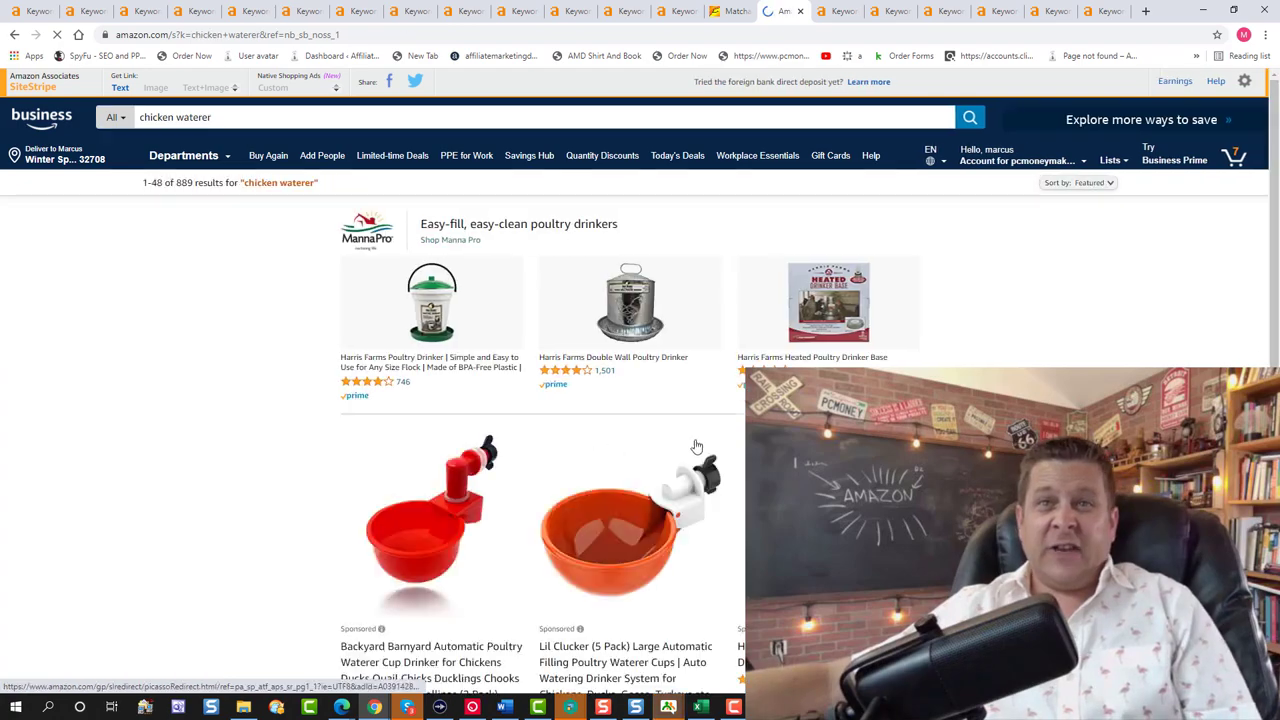
scroll(732, 476, "down", 2)
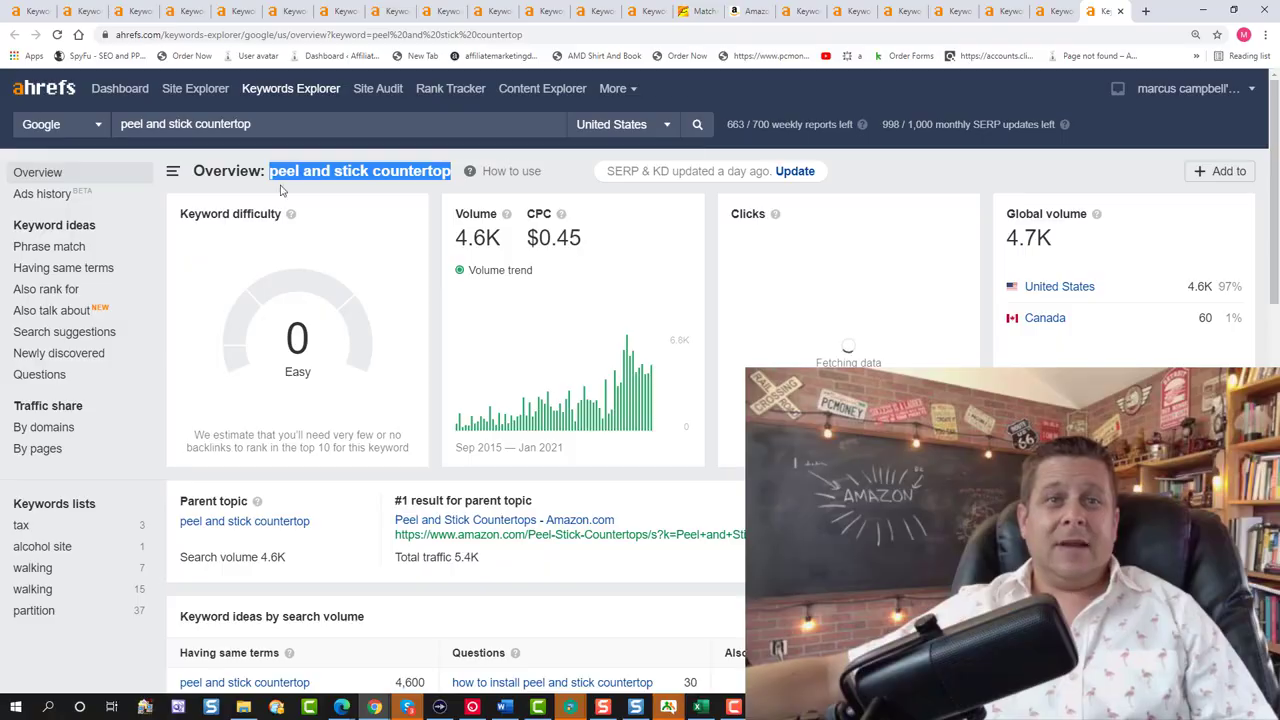
Check peel and stick countertop in Ahrefs and Google, and open the Yenhome product ad from the Google results
scroll(368, 472, "down", 3)
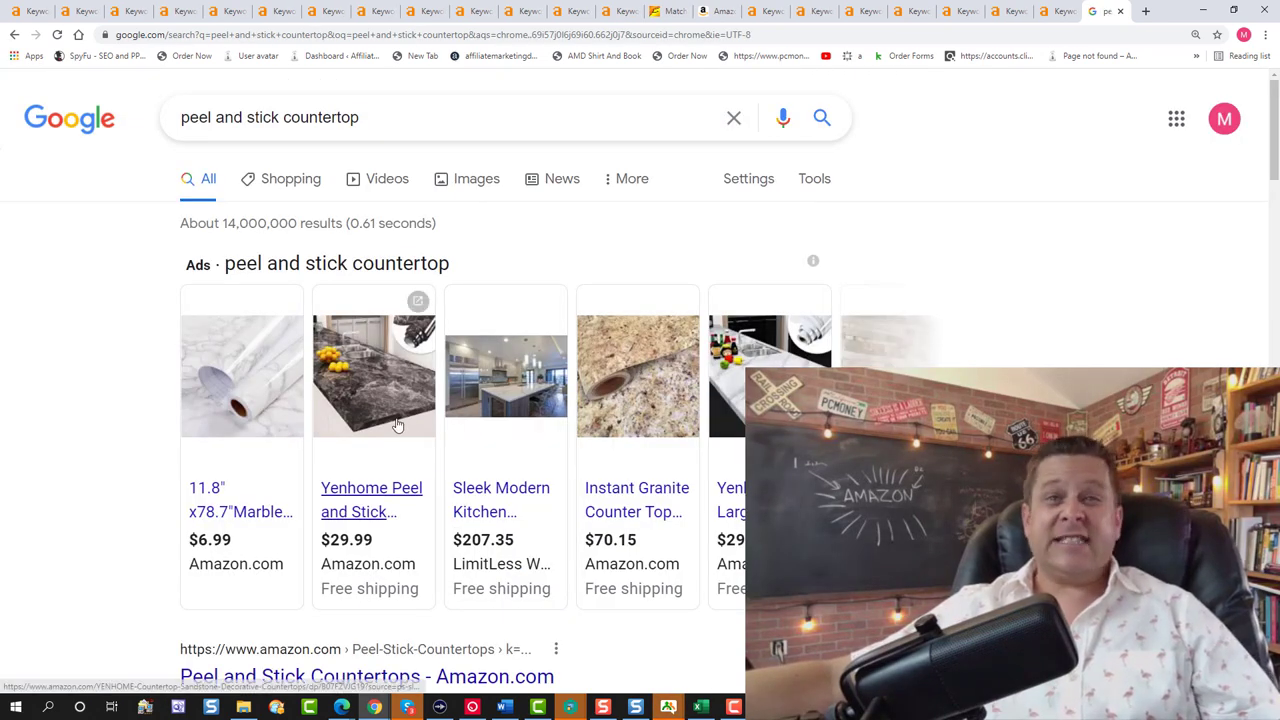
left_click(372, 375)
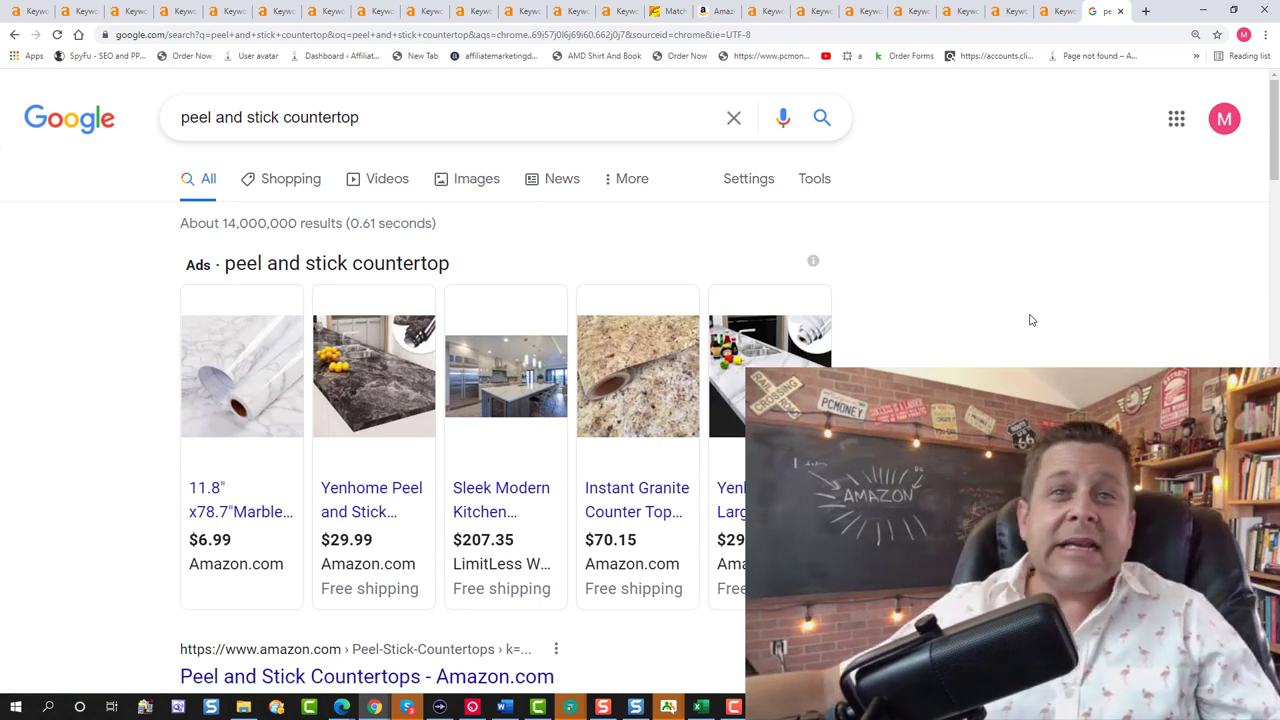
Return to the Excel workbook, open dehydrated water in Ahrefs, and review its top result and keyword ideas
key("alt+Tab")
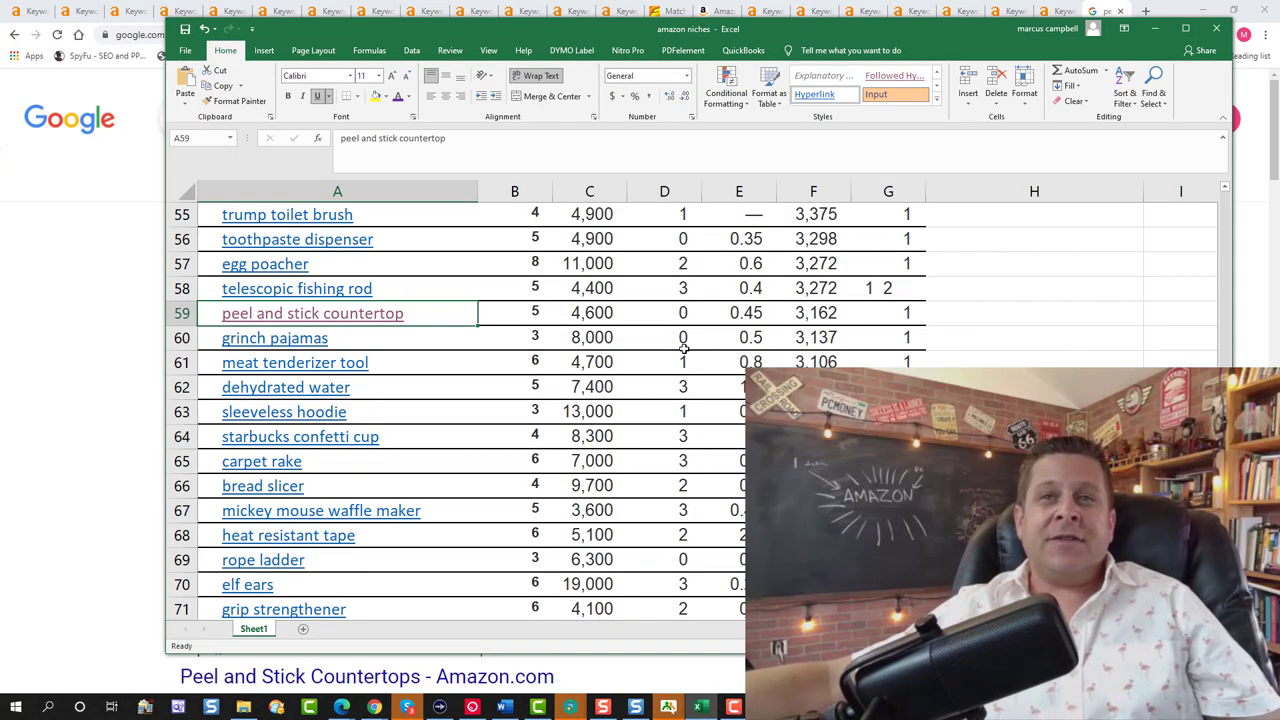
left_click(684, 343)
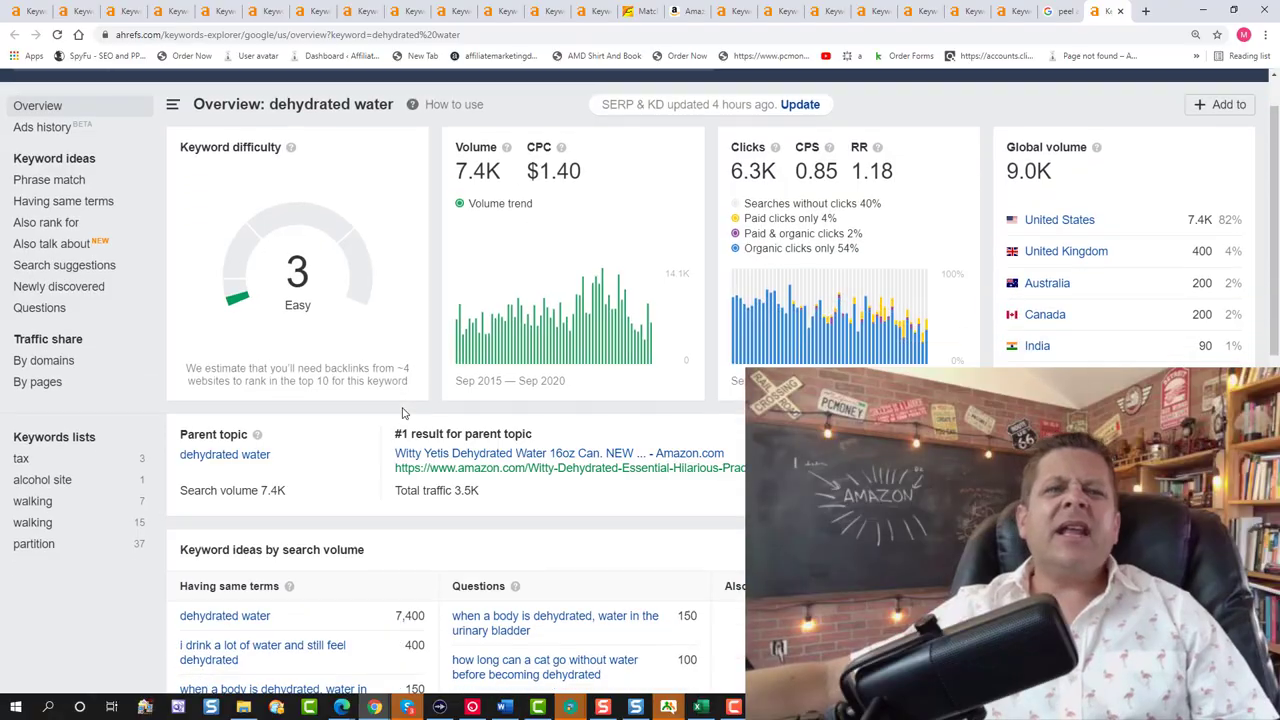
scroll(403, 413, "down", 2)
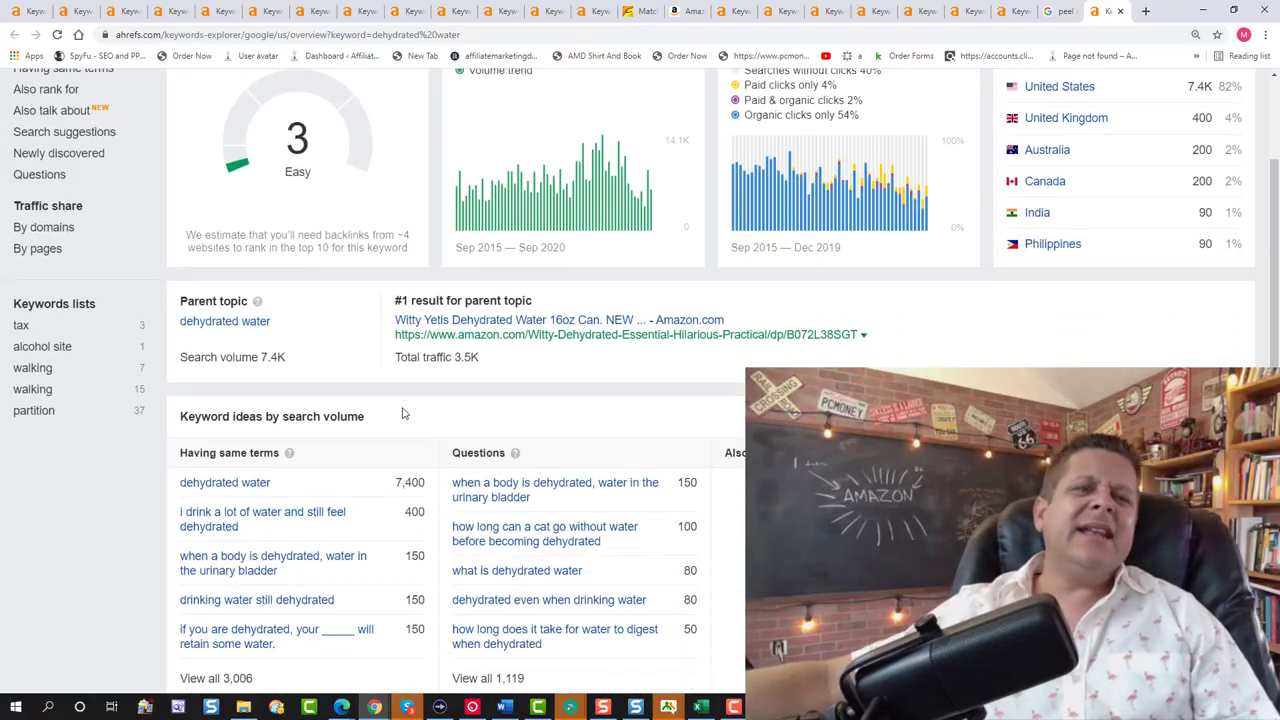
scroll(397, 483, "down", 1)
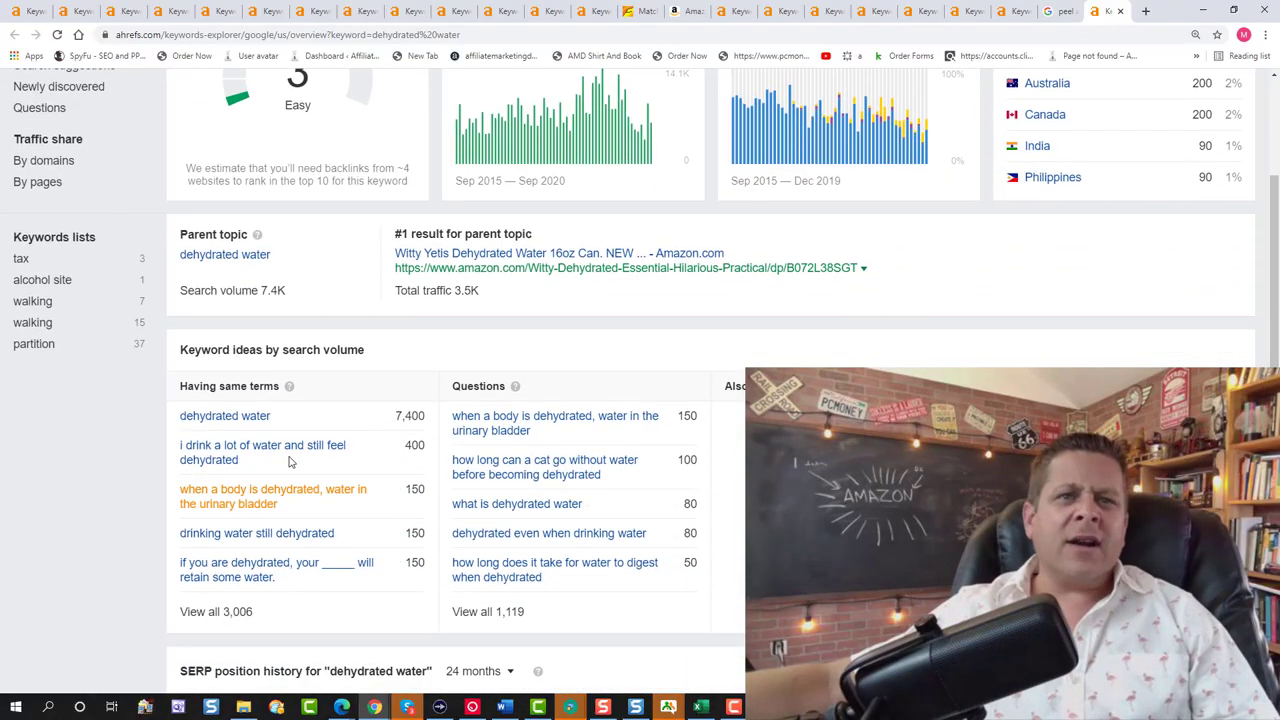
left_click_drag(271, 415, 186, 415)
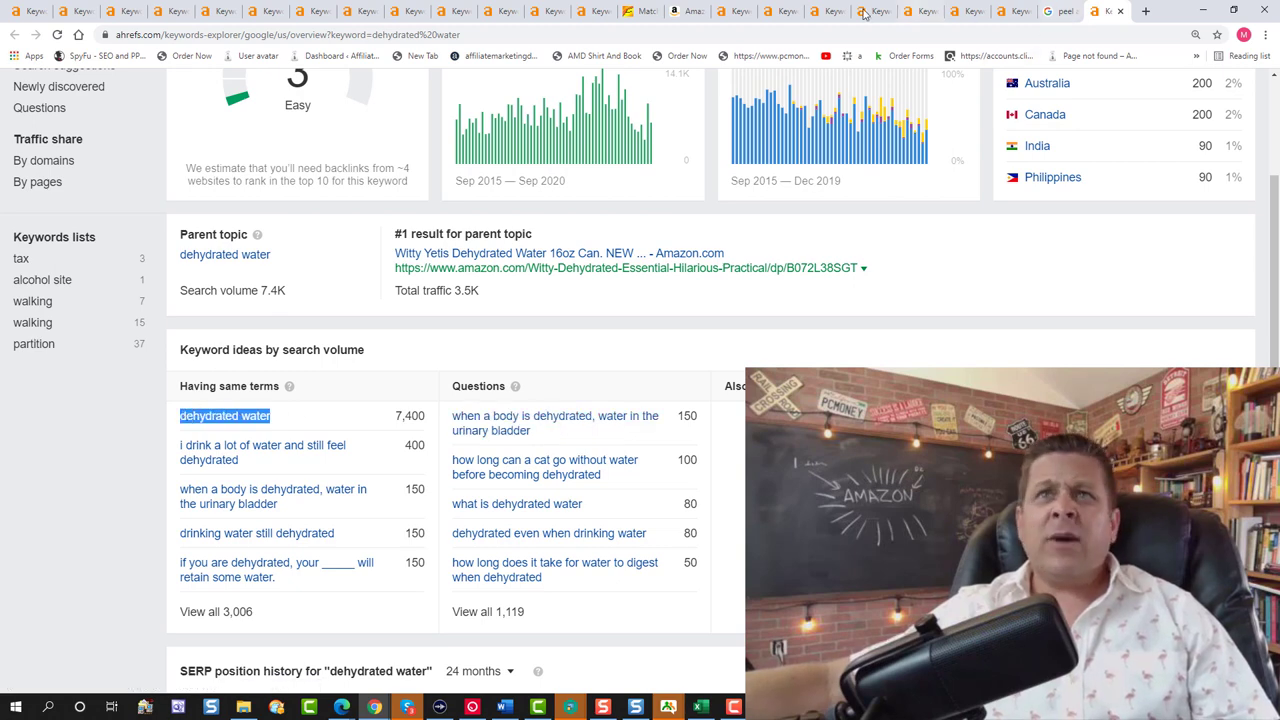
Search Amazon for dehydrated water in place of chicken waterer
left_click(707, 7)
scroll(760, 231, "up", 5)
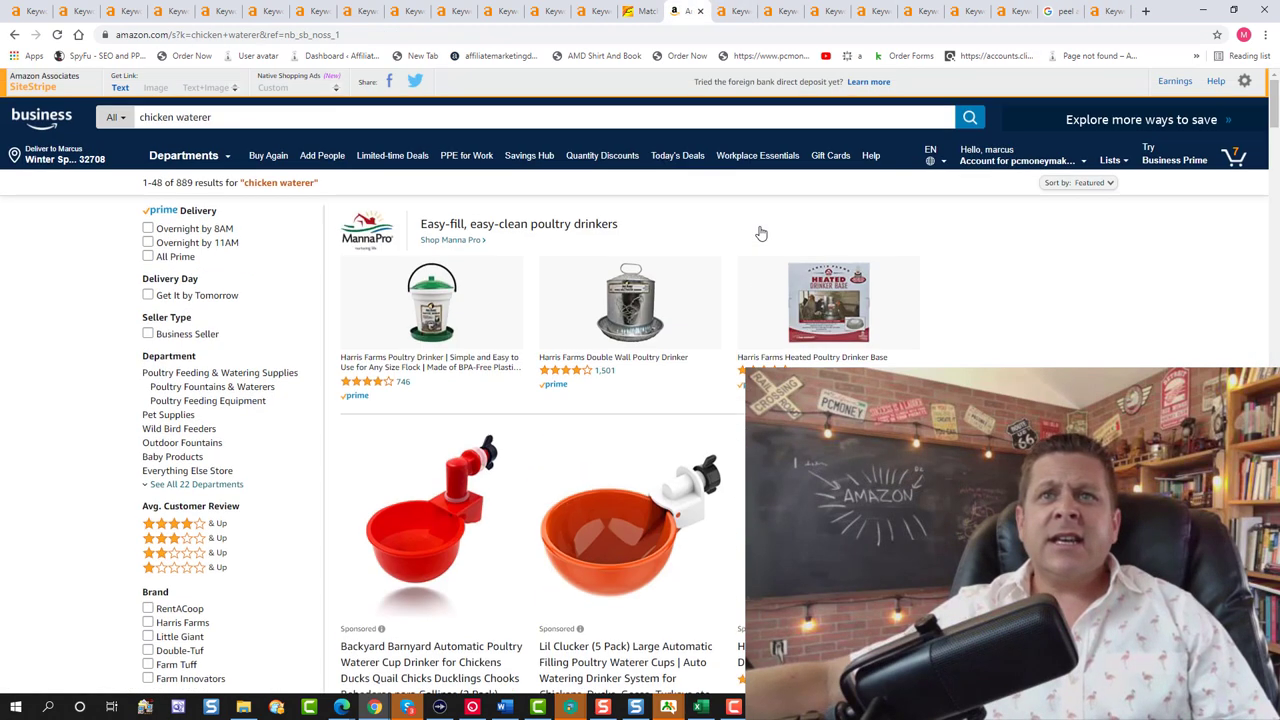
left_click(596, 130)
type("dehydrated water")
key("Return")
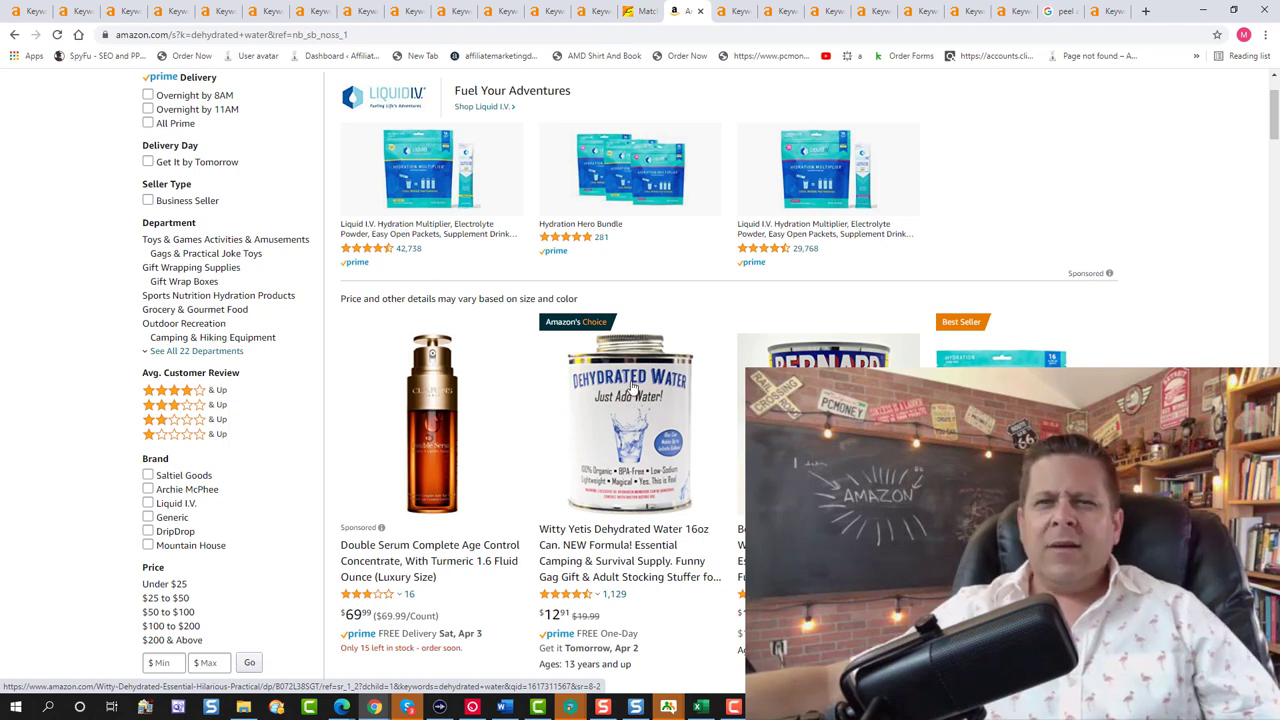
Return to the Excel workbook and review the figures for the keywords from dehydrated water down to the end of the list
left_click(700, 707)
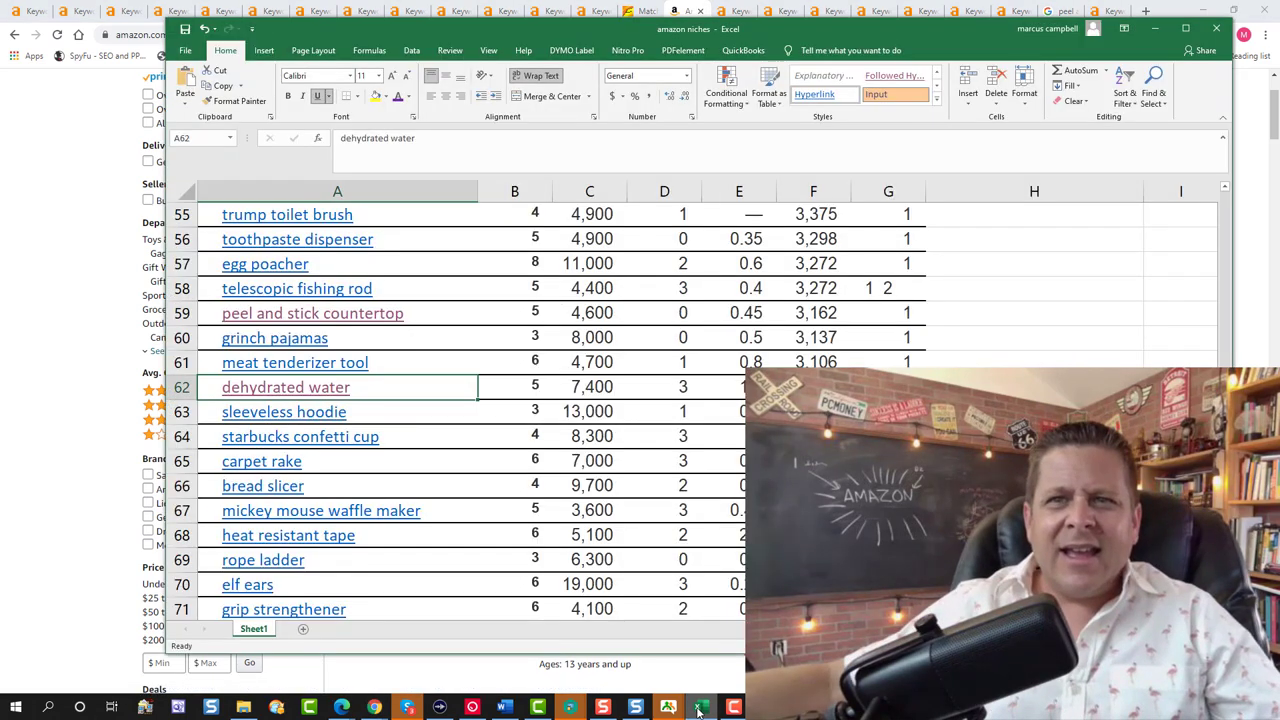
left_click(588, 391)
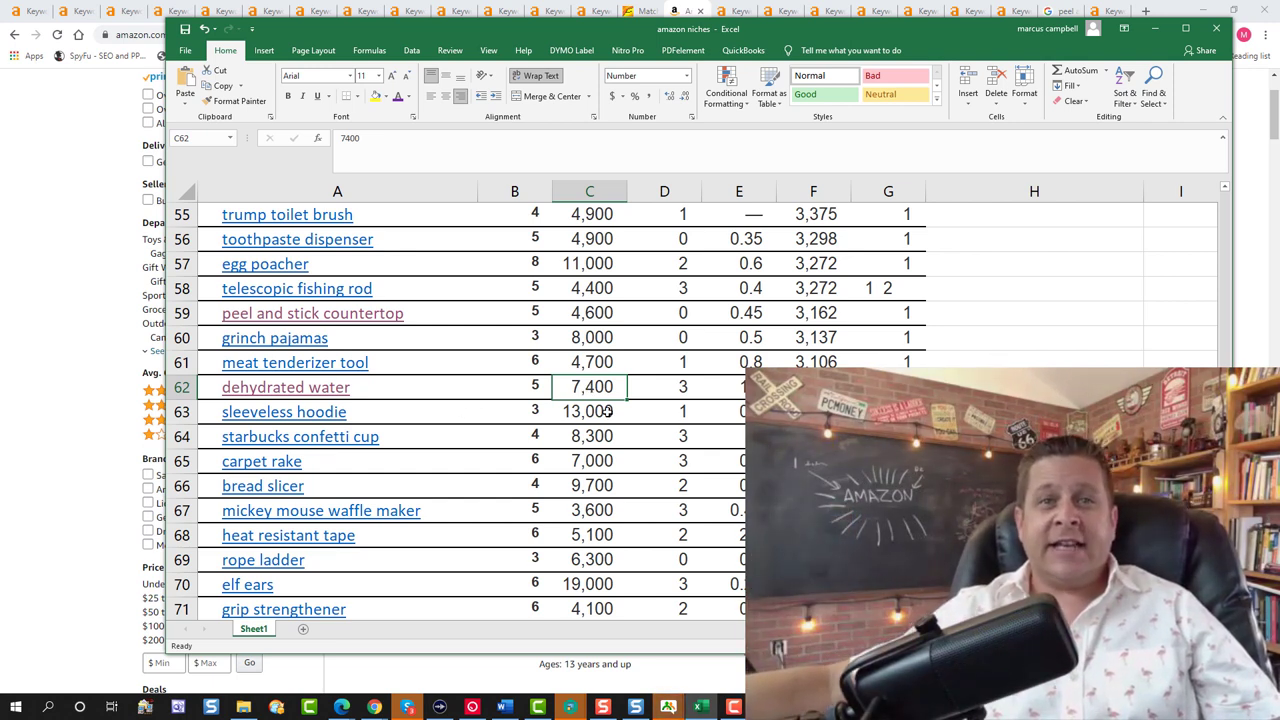
scroll(604, 412, "down", 1)
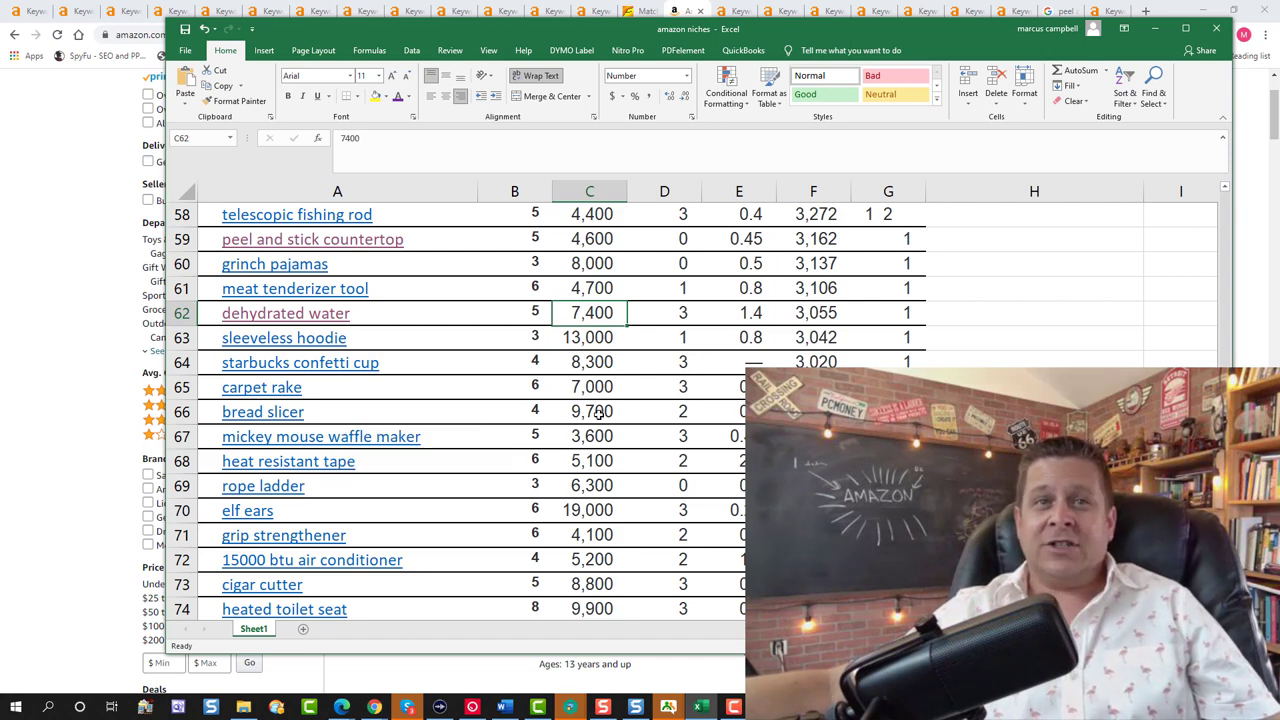
scroll(597, 414, "down", 1)
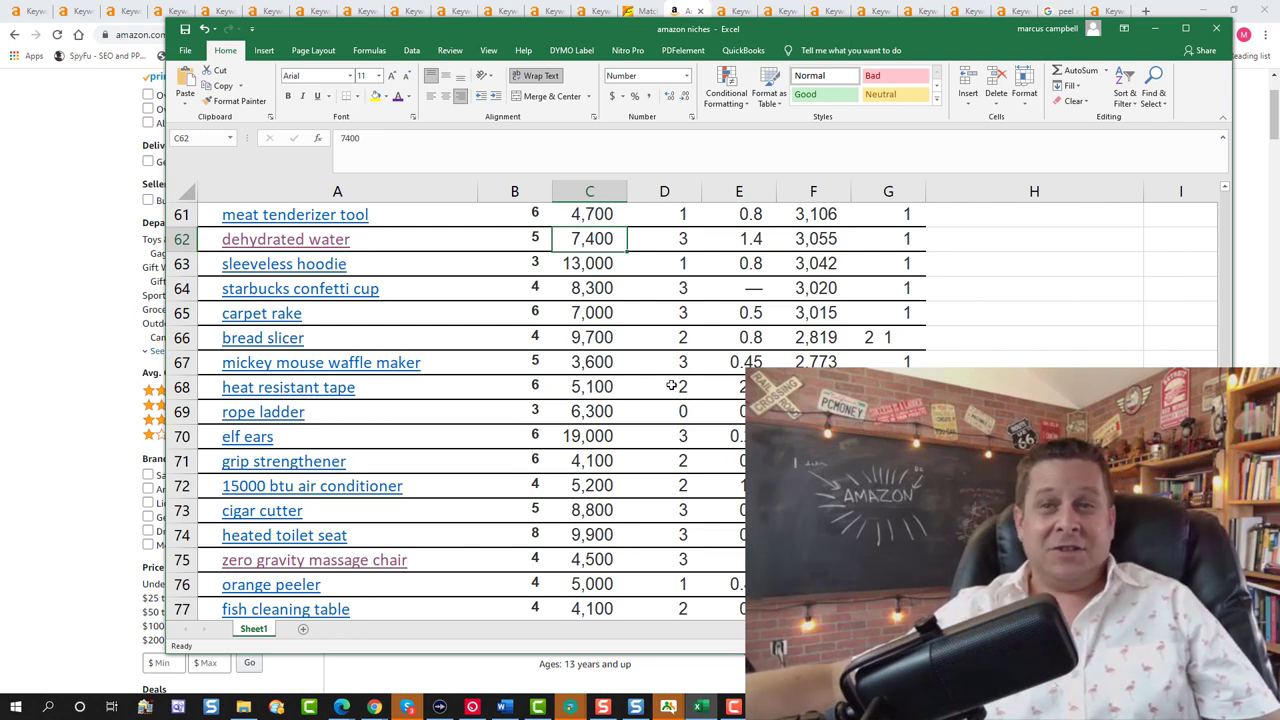
left_click(693, 413)
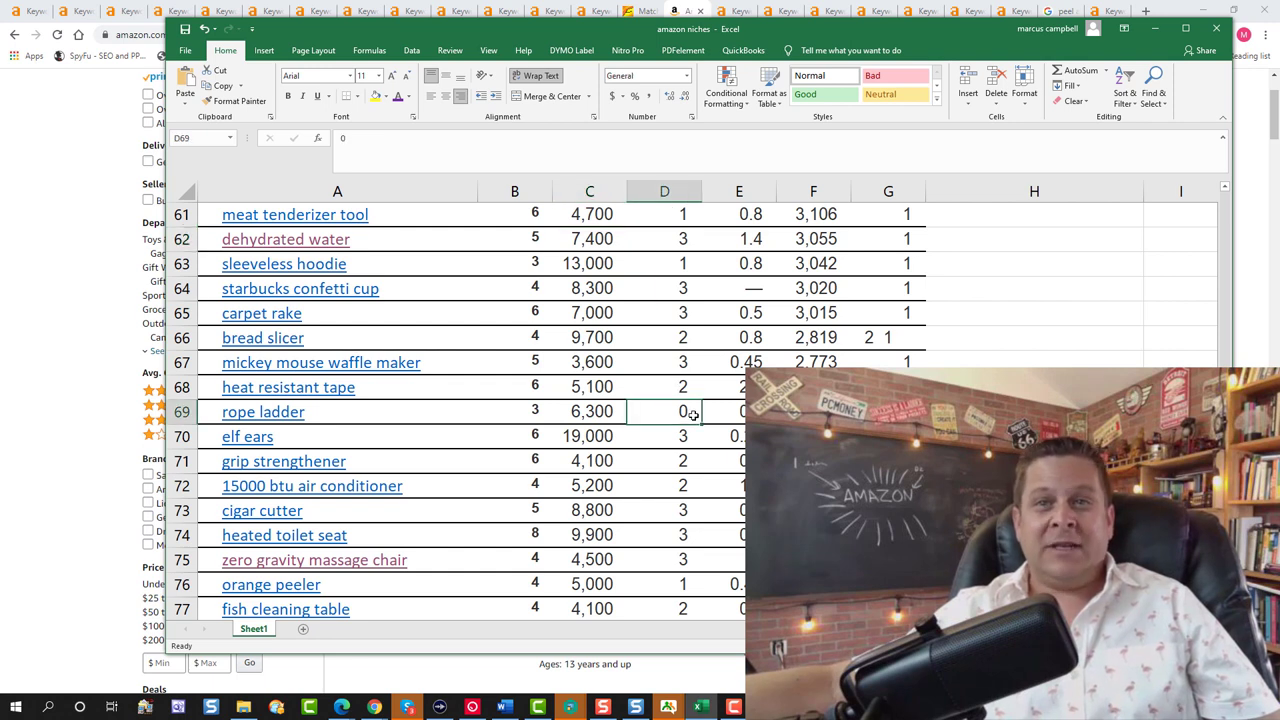
scroll(693, 413, "down", 1)
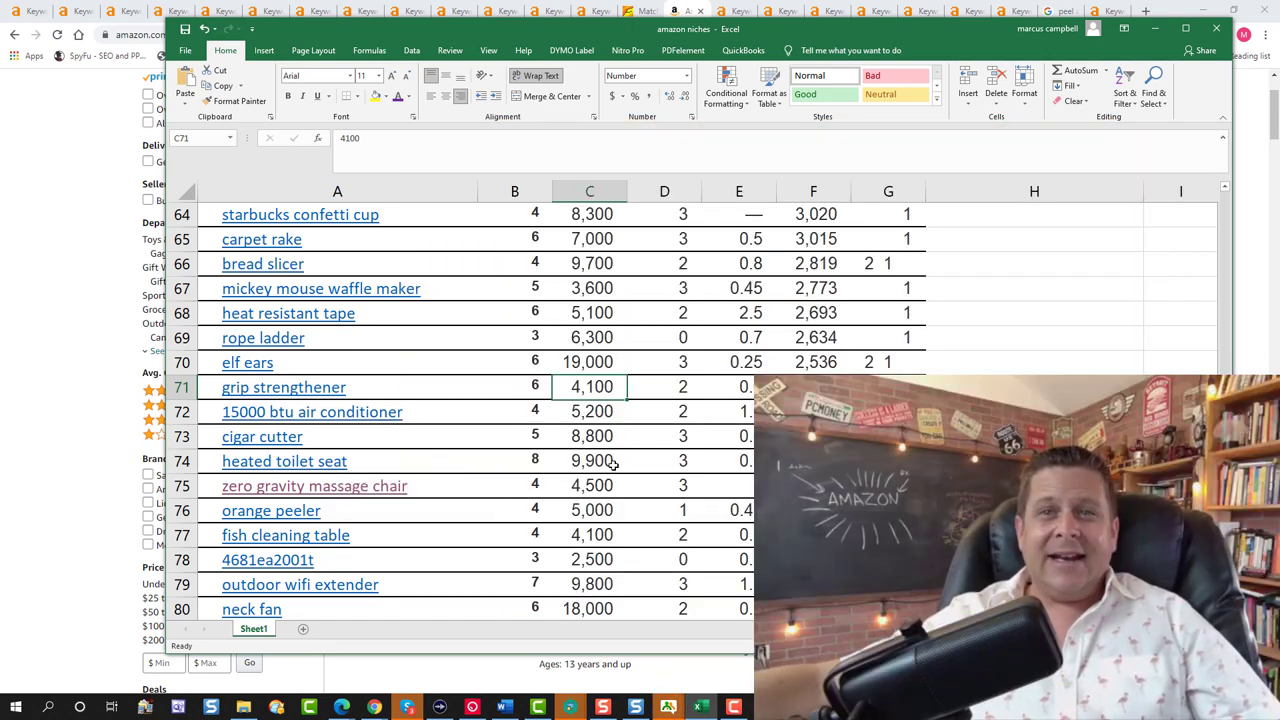
scroll(507, 428, "down", 1)
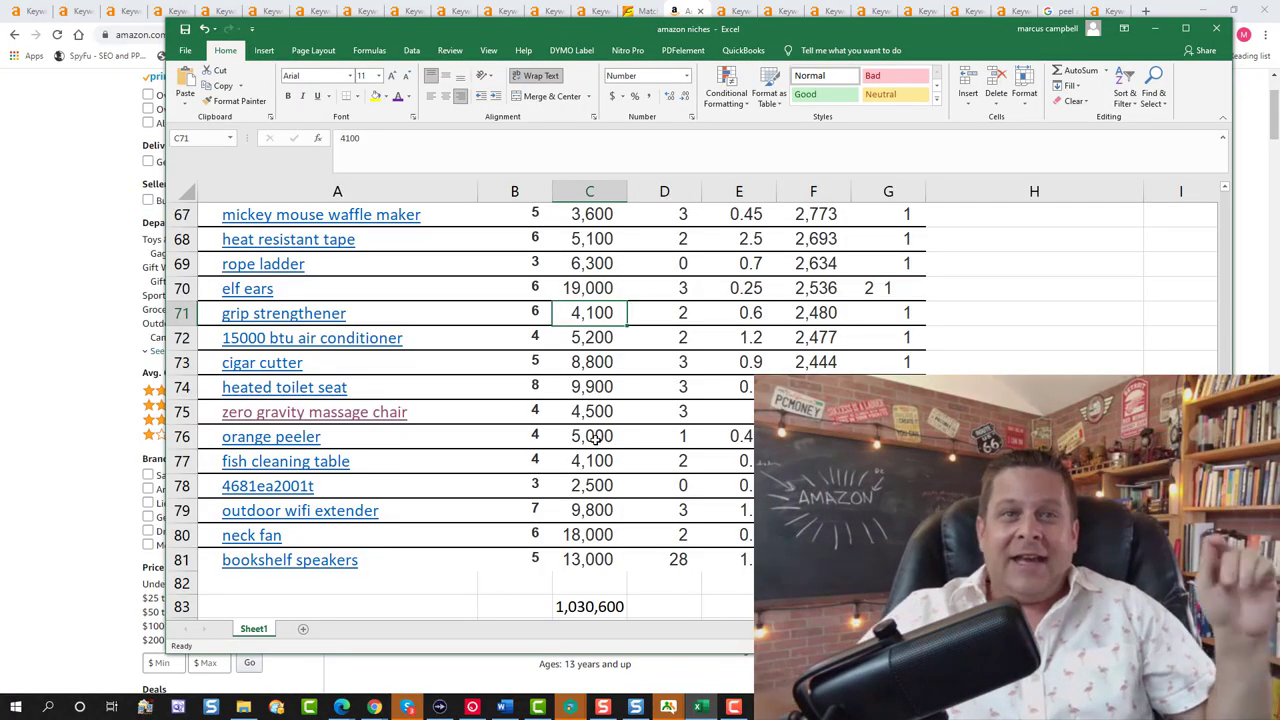
Open the keyword 4681ea2001t in Ahrefs, review its top result and keyword ideas, and search Google for it
left_click(283, 488)
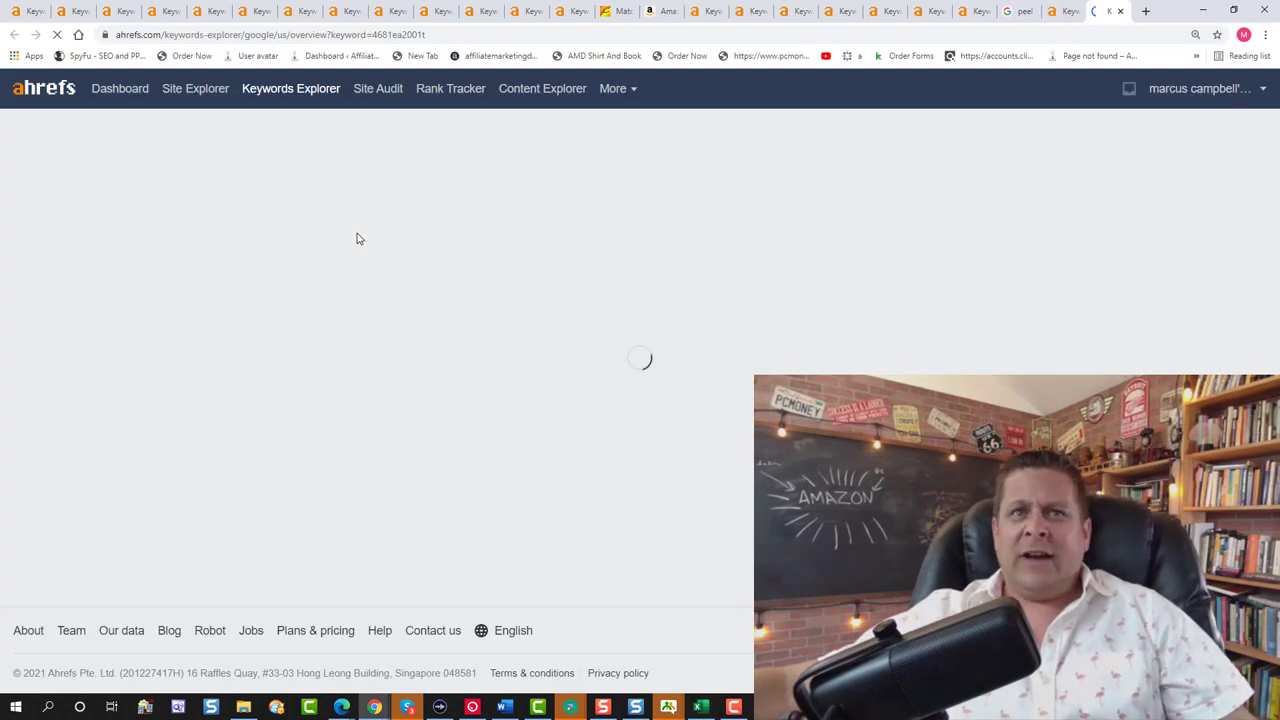
scroll(378, 345, "down", 2)
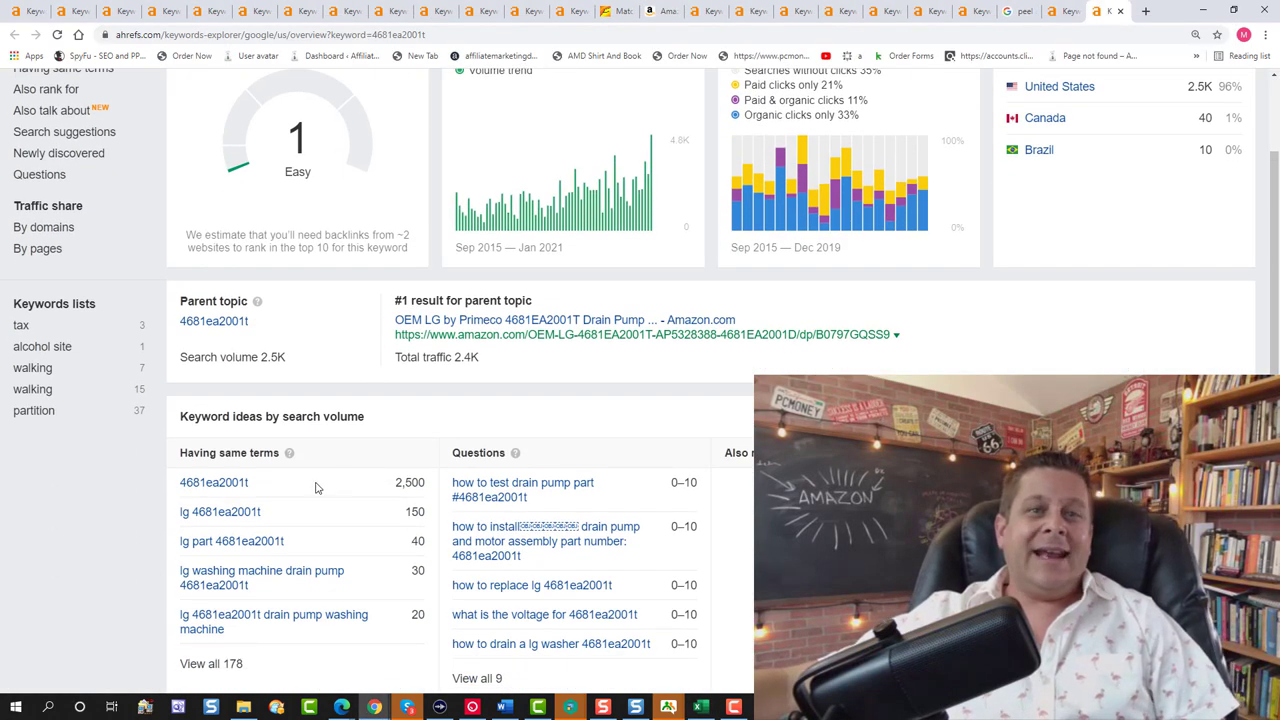
left_click_drag(315, 487, 187, 483)
right_click(187, 483)
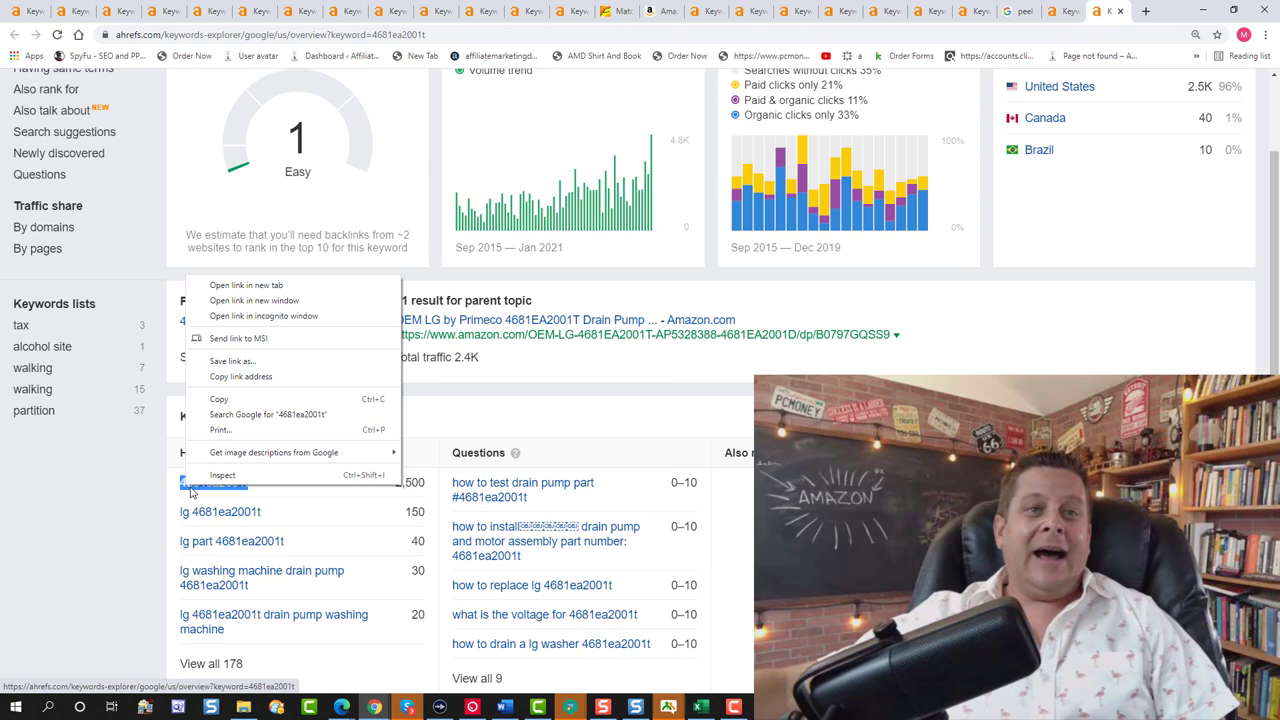
left_click(324, 416)
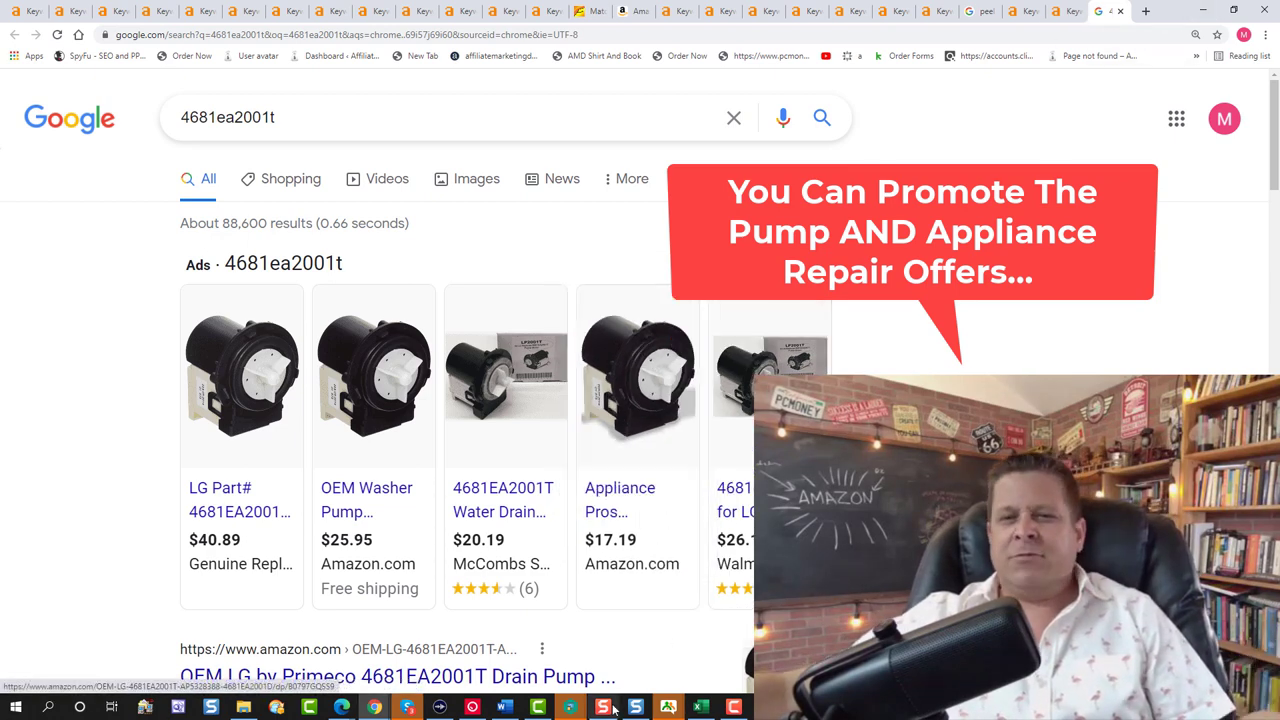
Return to the Excel workbook and examine the outdoor wifi extender row and the total below column C
left_click(703, 708)
scroll(380, 447, "down", 1)
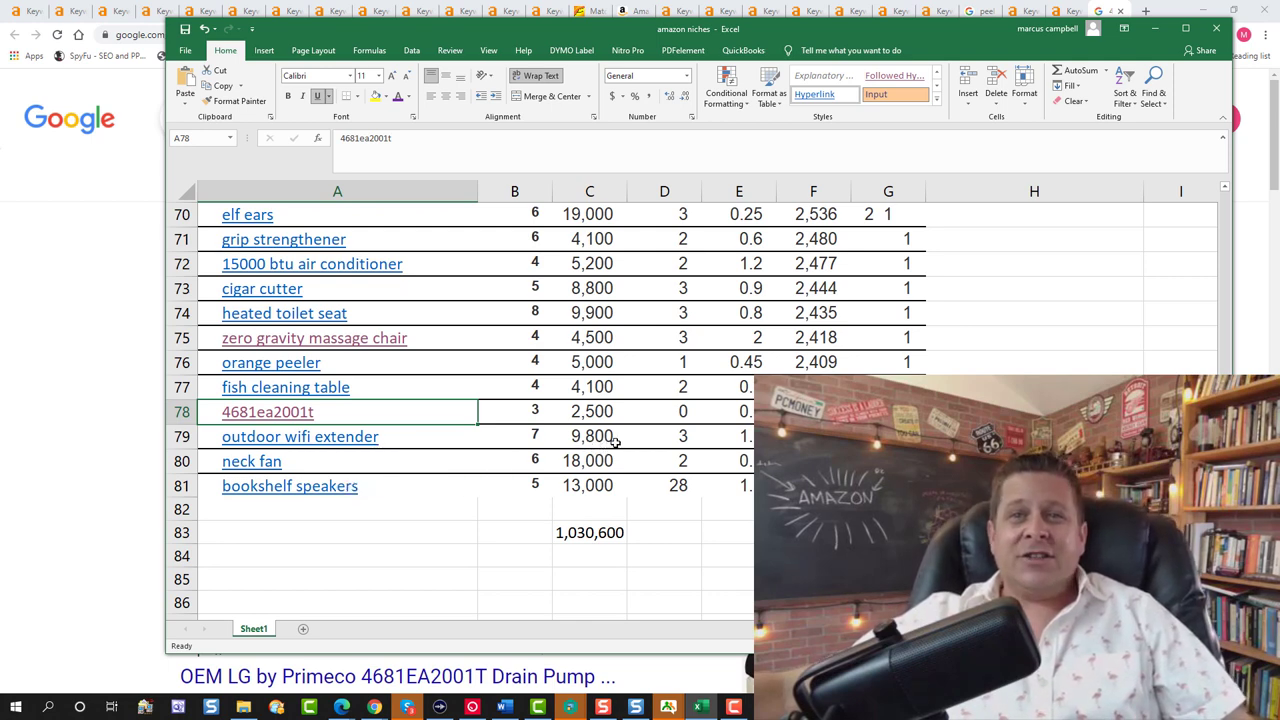
left_click(673, 437)
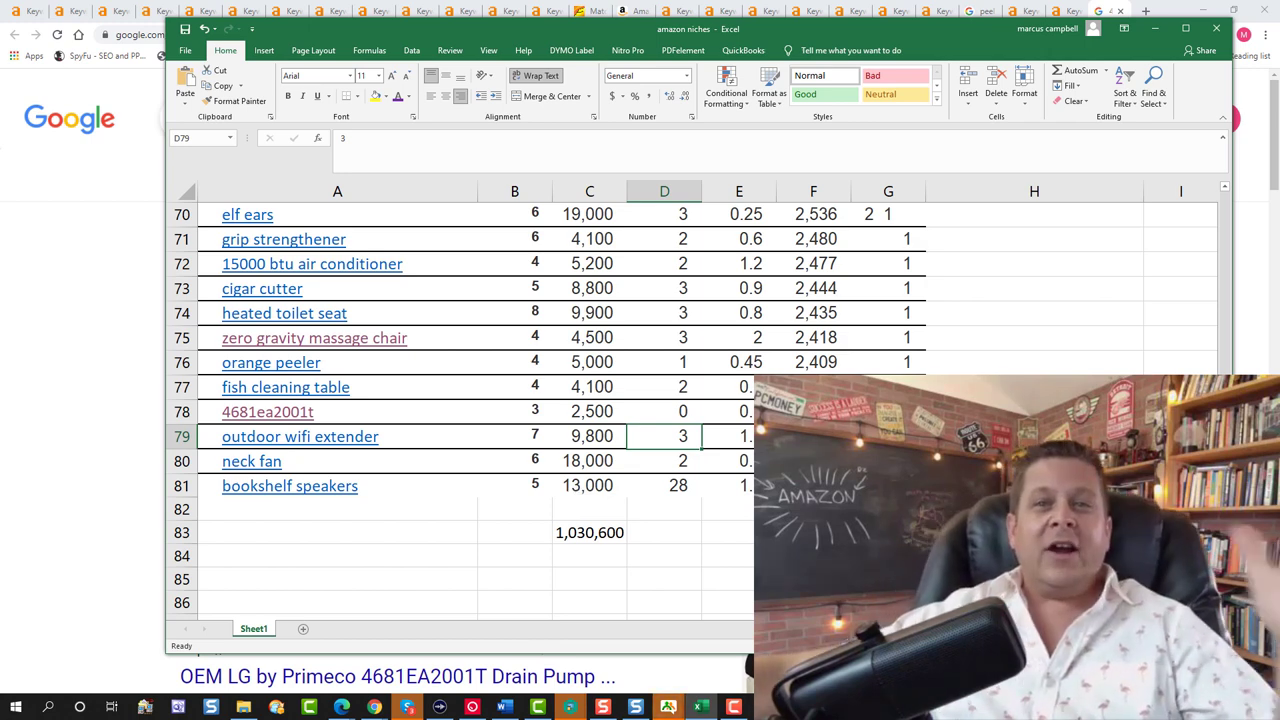
left_click(601, 537)
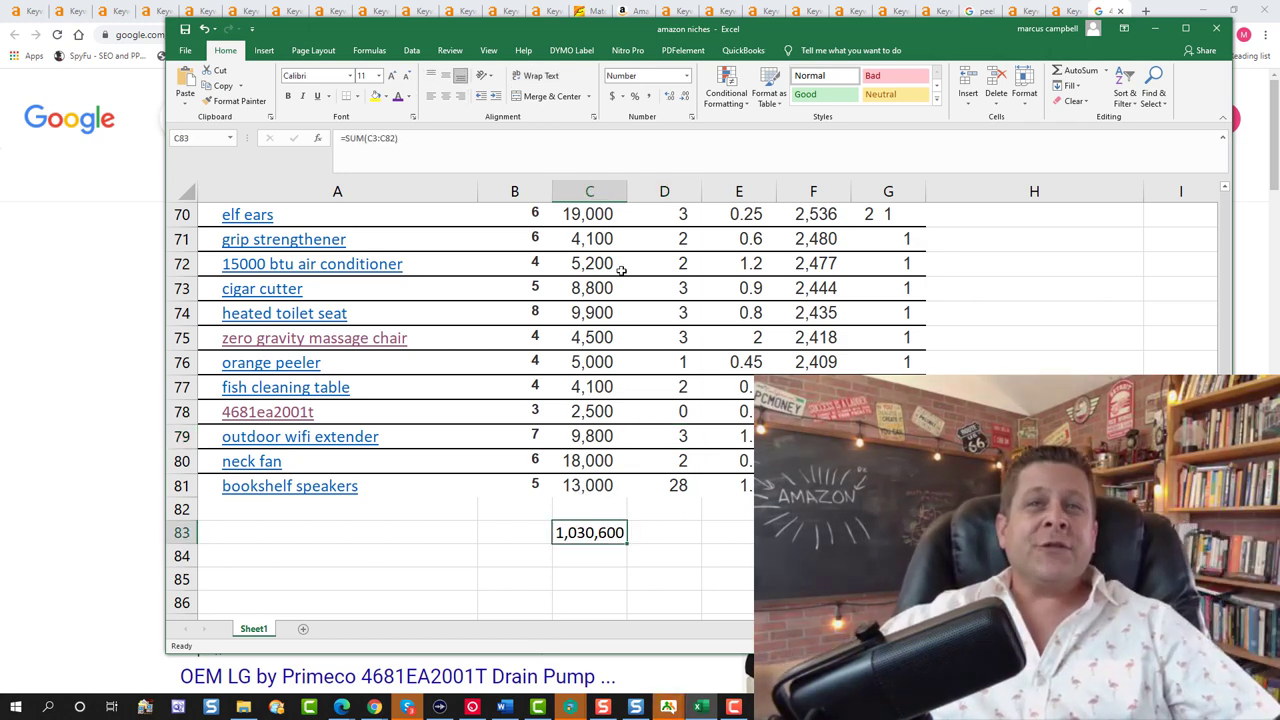